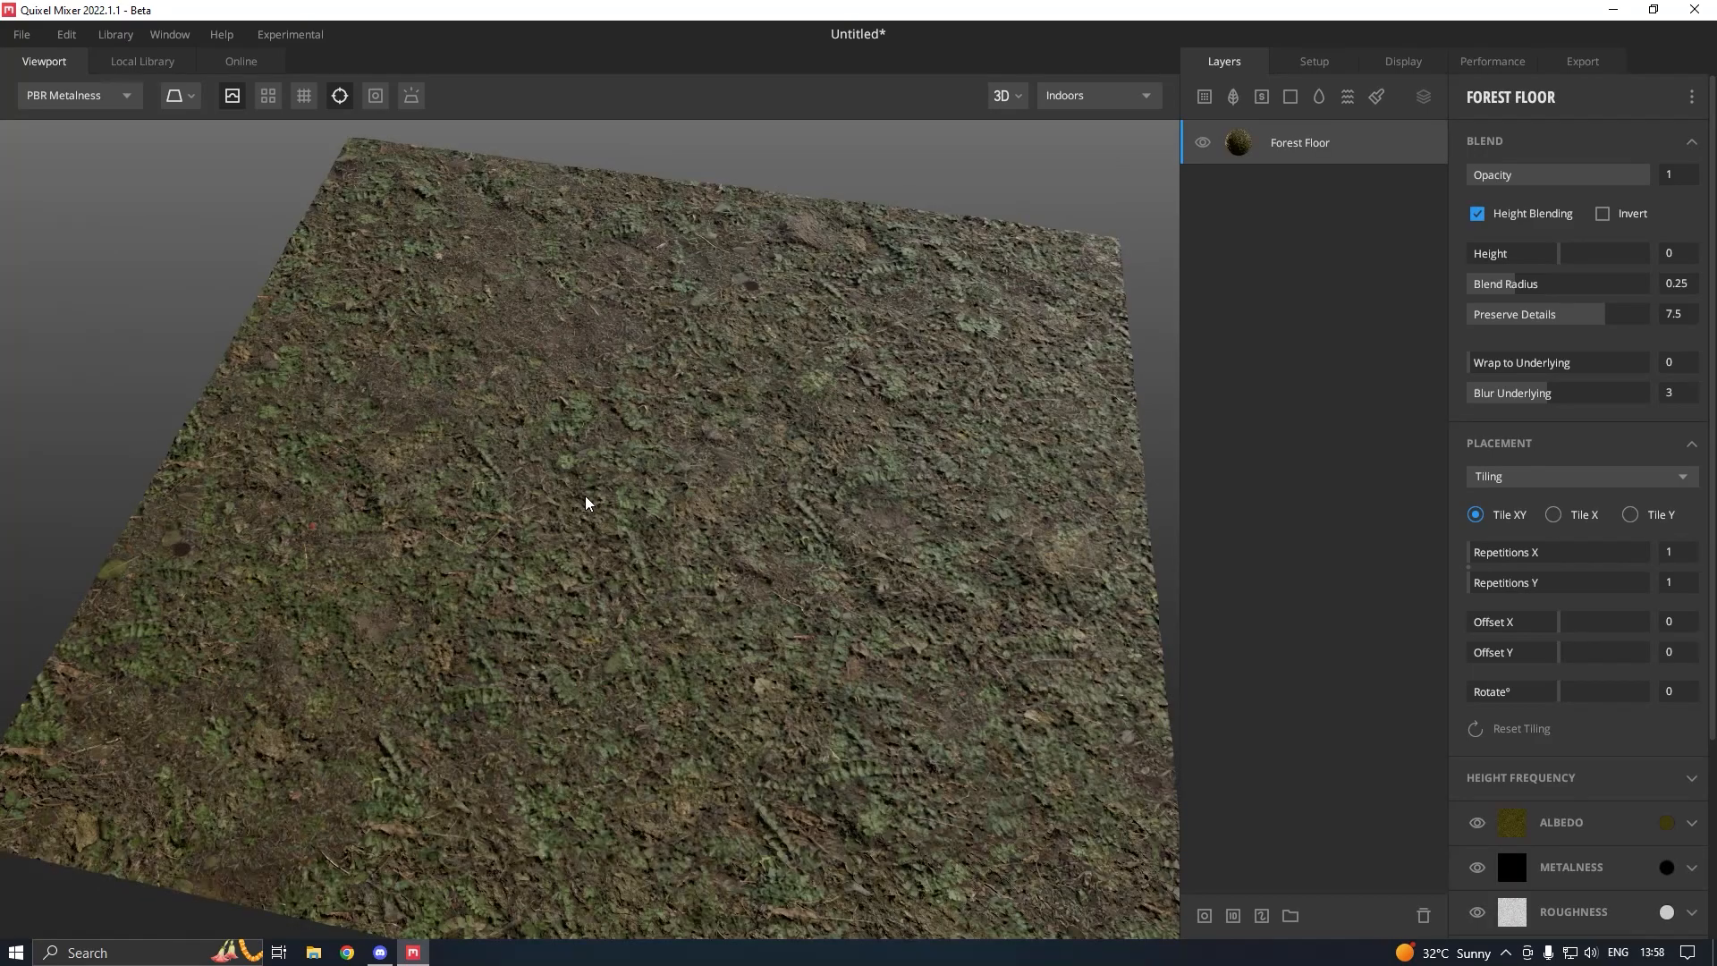
- Brighten the Forest Floor layer's roughness color to light grey EDEDED
{"action": "left_click_drag", "start_coordinate": [586, 499], "coordinate": [893, 501]}
{"action": "scroll", "coordinate": [1613, 767], "scroll_direction": "down", "scroll_amount": 1}
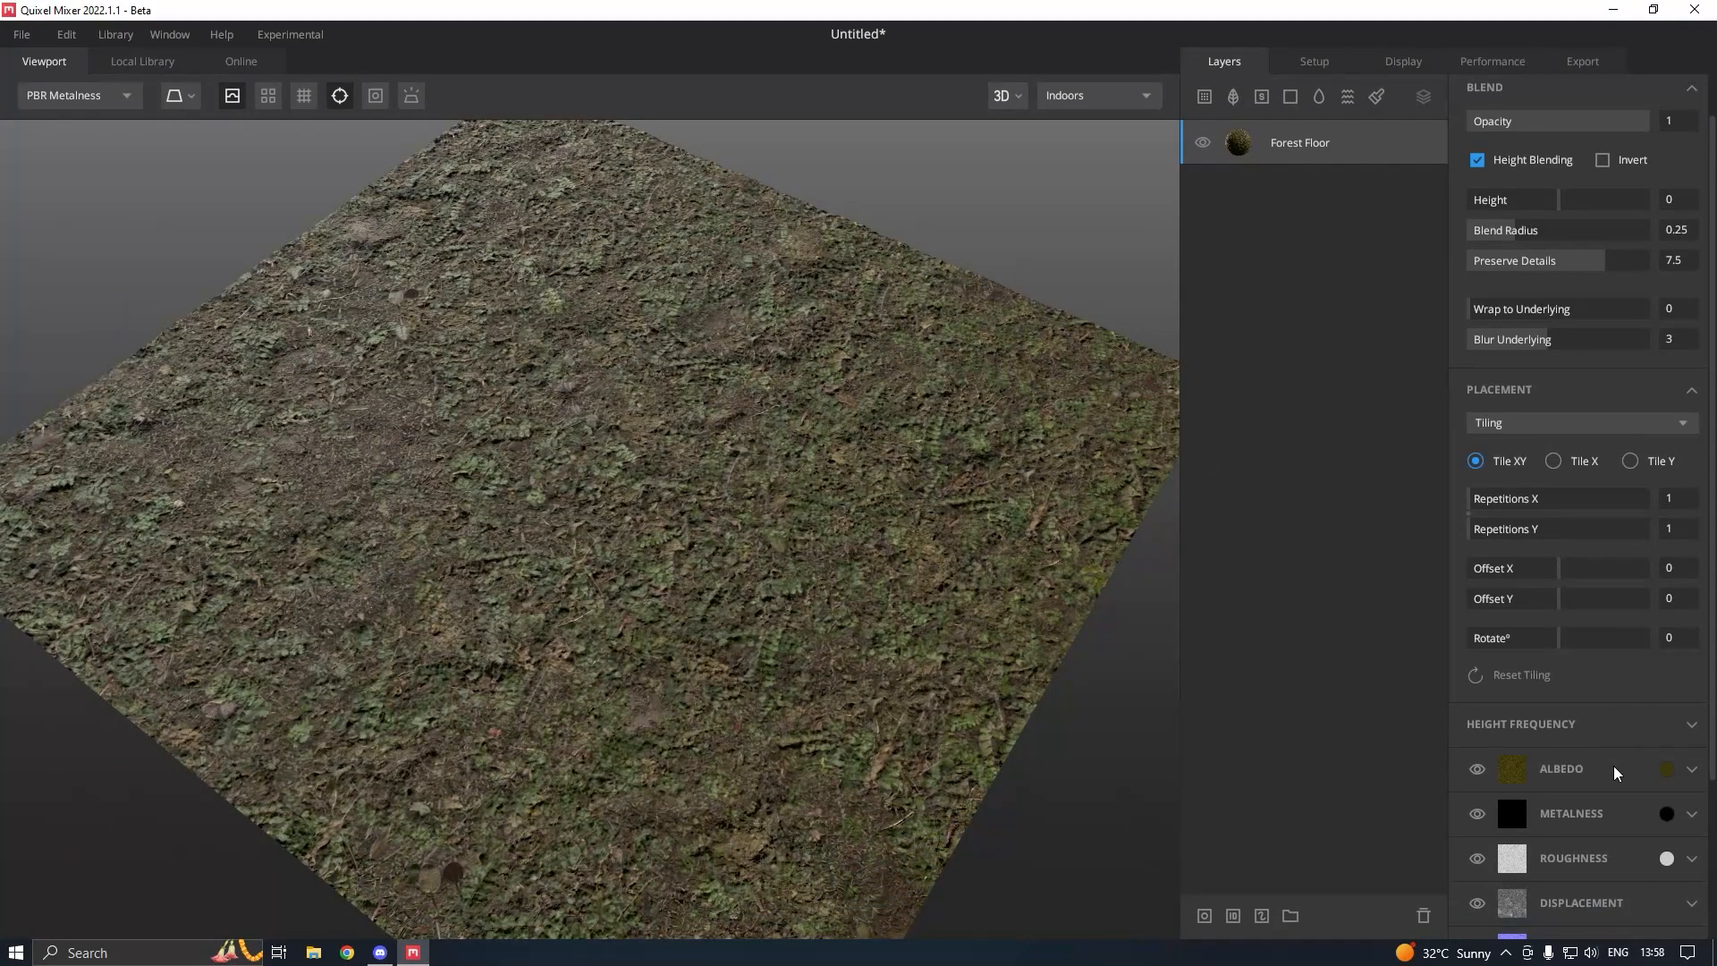
{"action": "left_click", "coordinate": [1666, 858]}
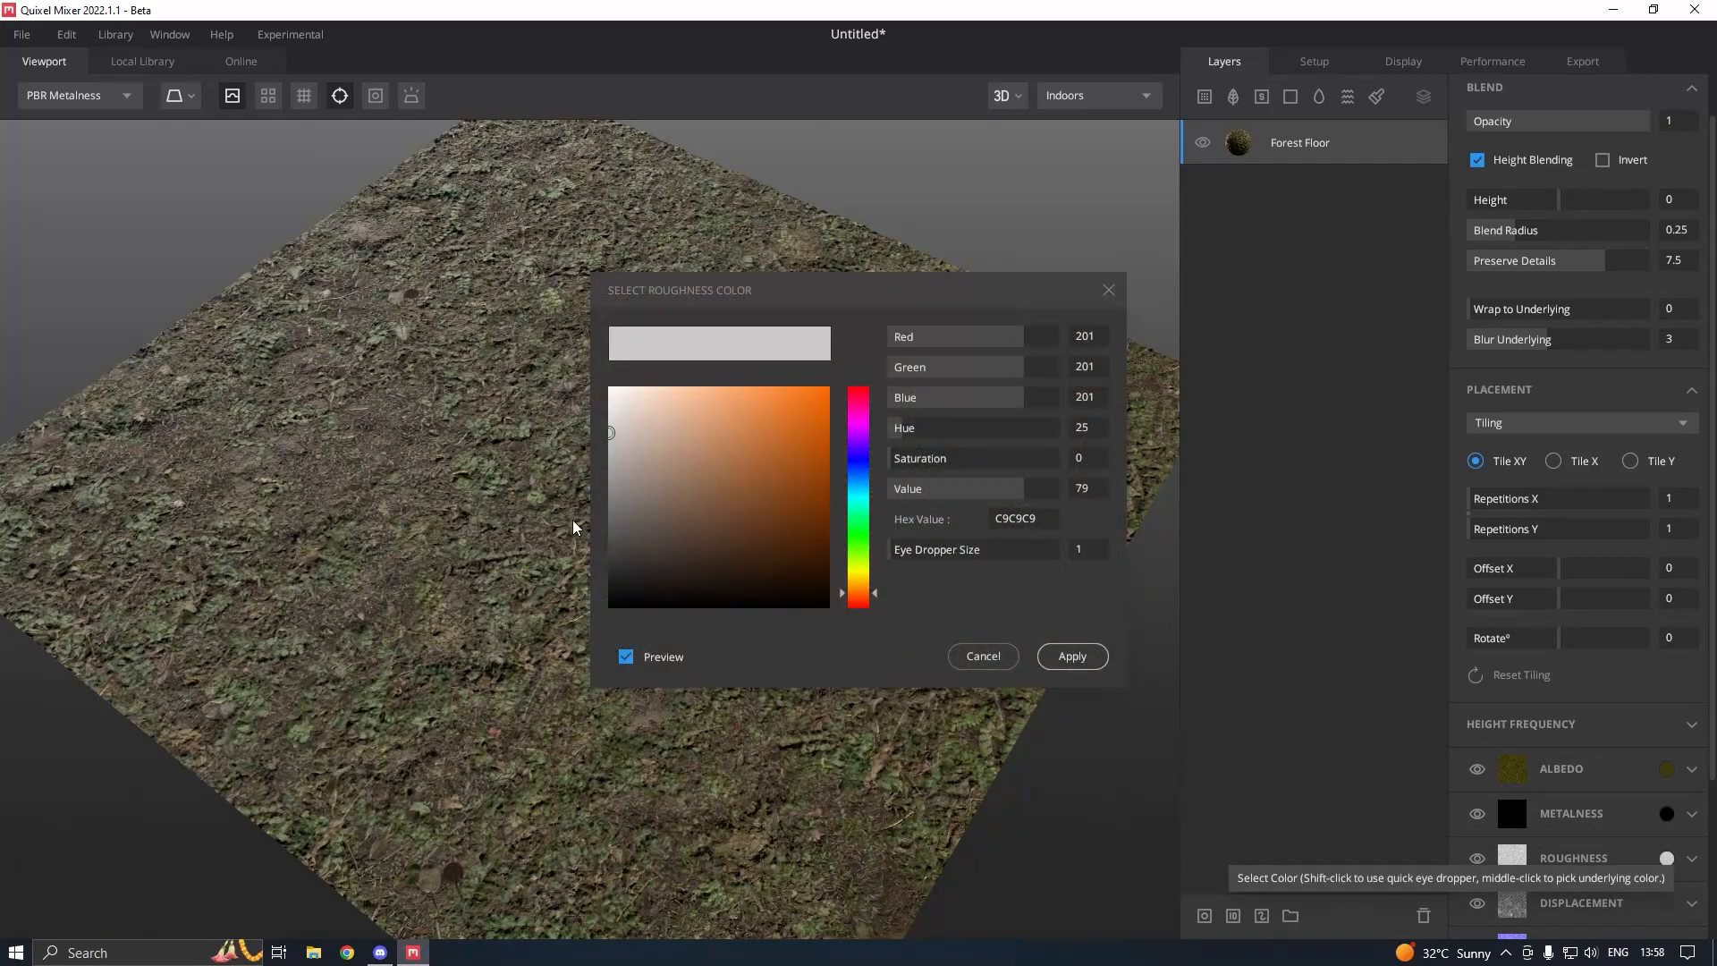
{"action": "left_click", "coordinate": [610, 404]}
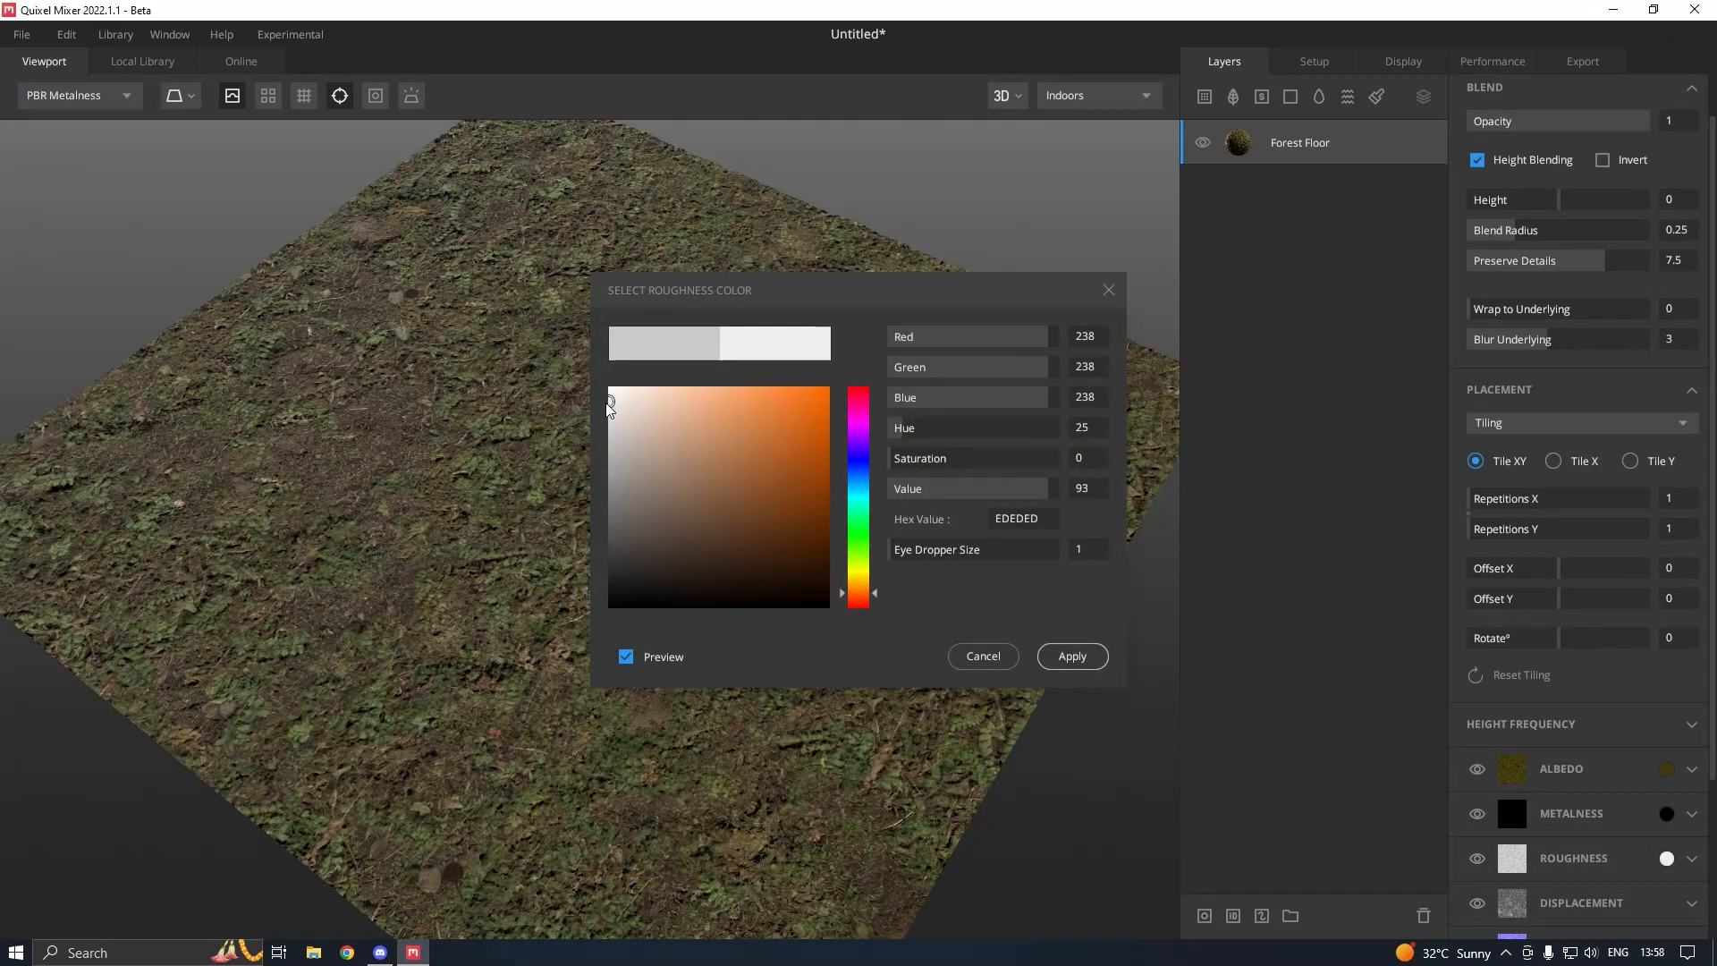
{"action": "left_click", "coordinate": [1082, 657]}
{"action": "scroll", "coordinate": [786, 492], "scroll_direction": "up", "scroll_amount": 5}
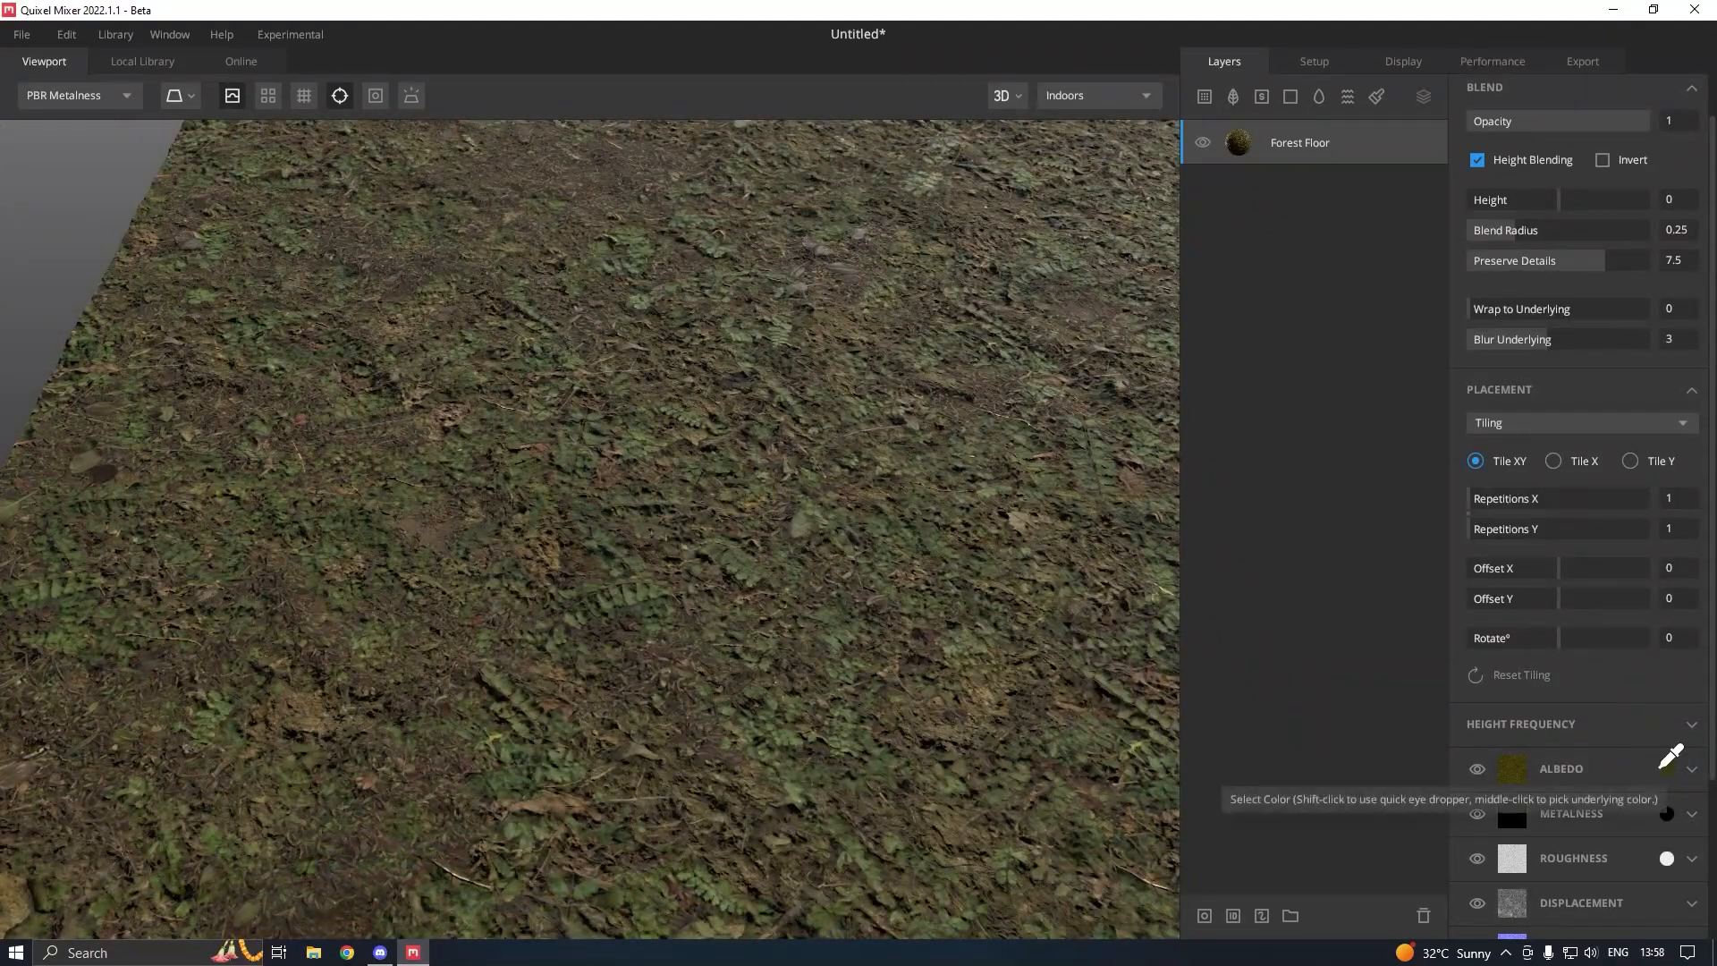
- Shift the Forest Floor layer's albedo color to olive green 3C3F0E by changing its hue to 64
{"action": "left_click", "coordinate": [1667, 769]}
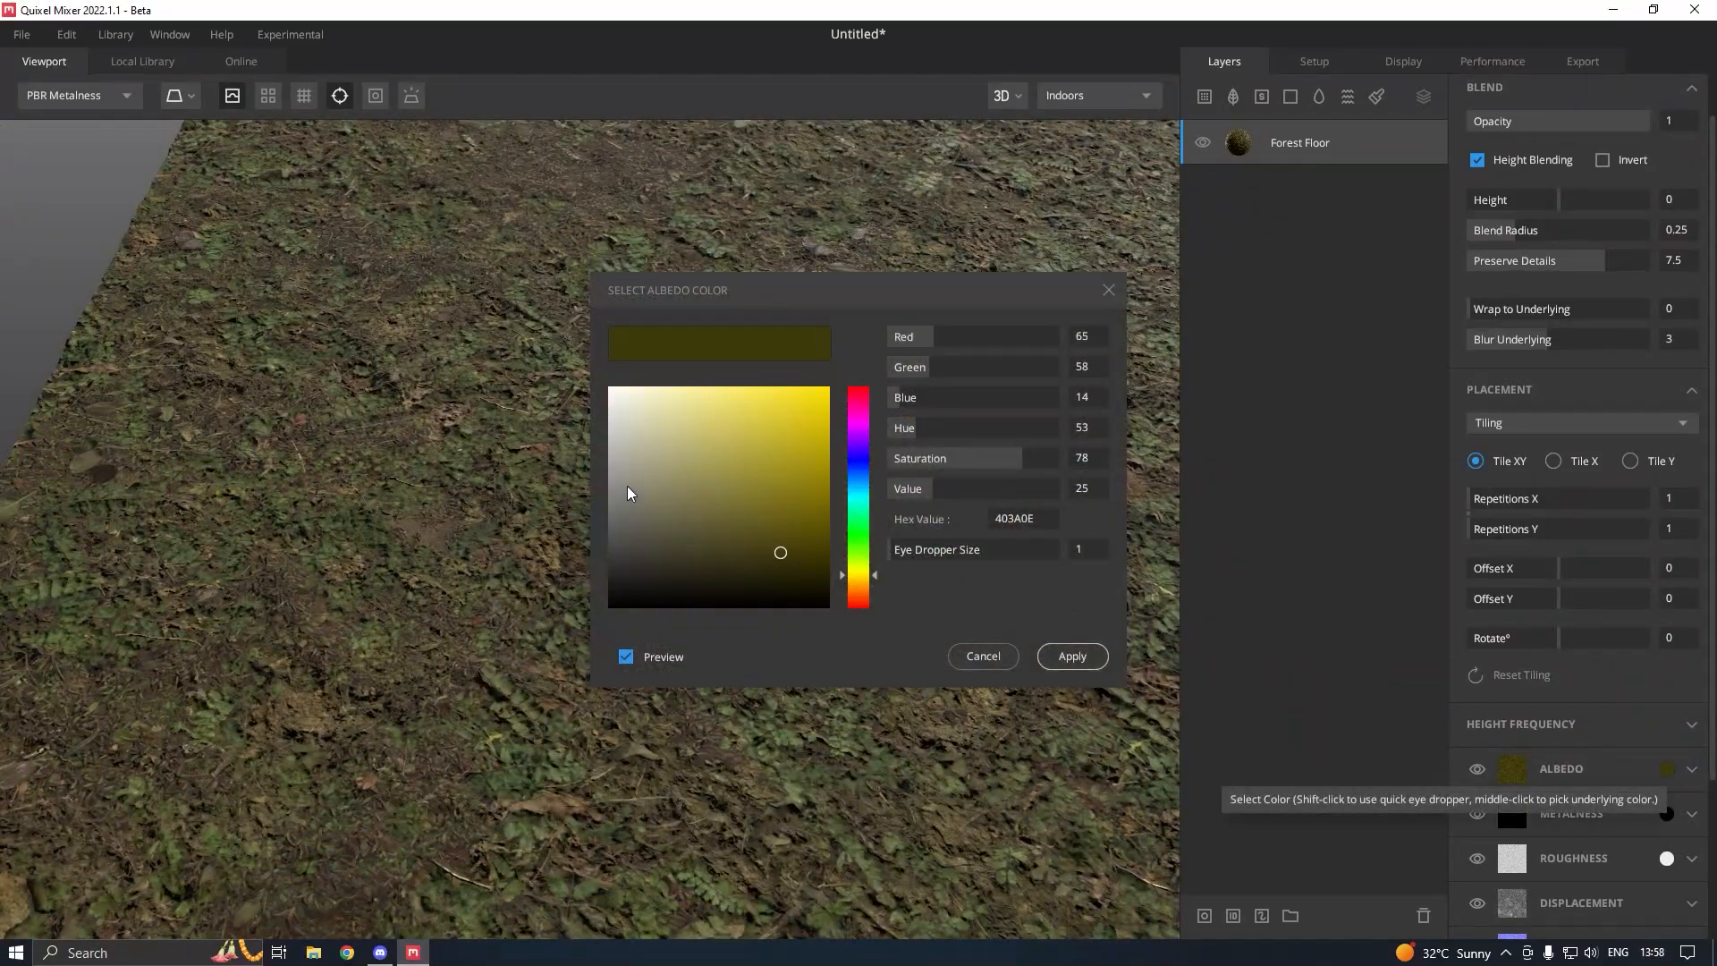
{"action": "left_click_drag", "start_coordinate": [846, 572], "coordinate": [850, 567]}
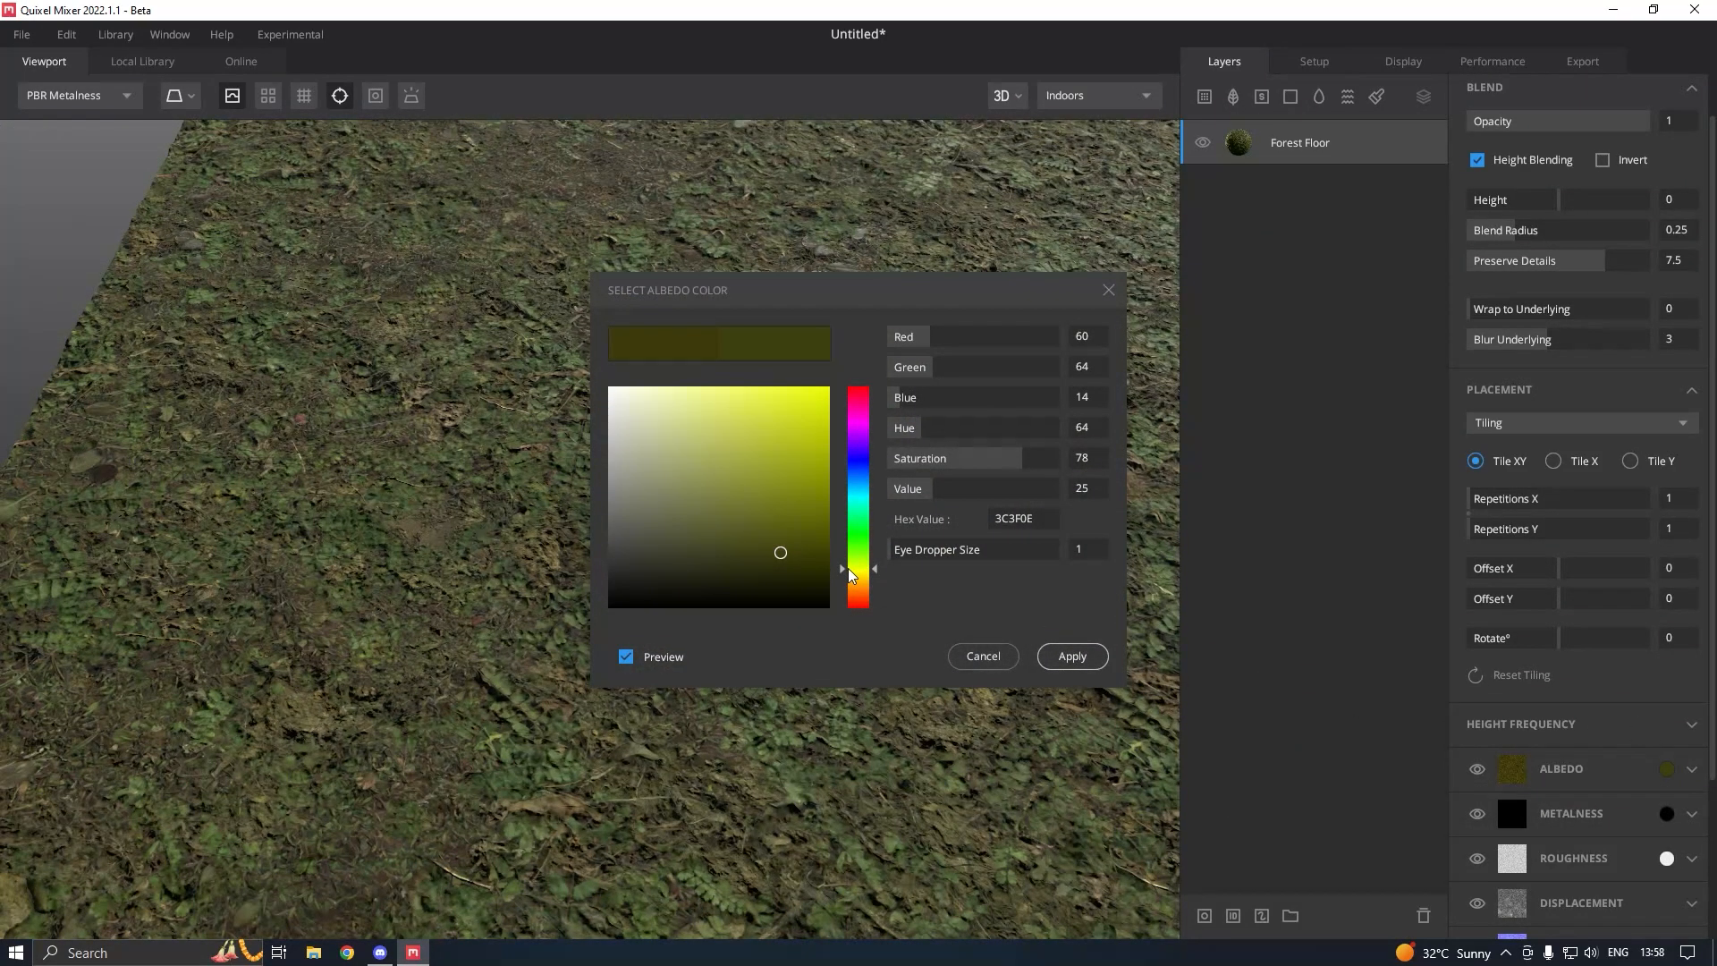
{"action": "left_click", "coordinate": [1072, 656]}
- Add the Forest Roots 2X2 M ground surface from the local library as a layer above Forest Floor
{"action": "left_click", "coordinate": [1204, 96]}
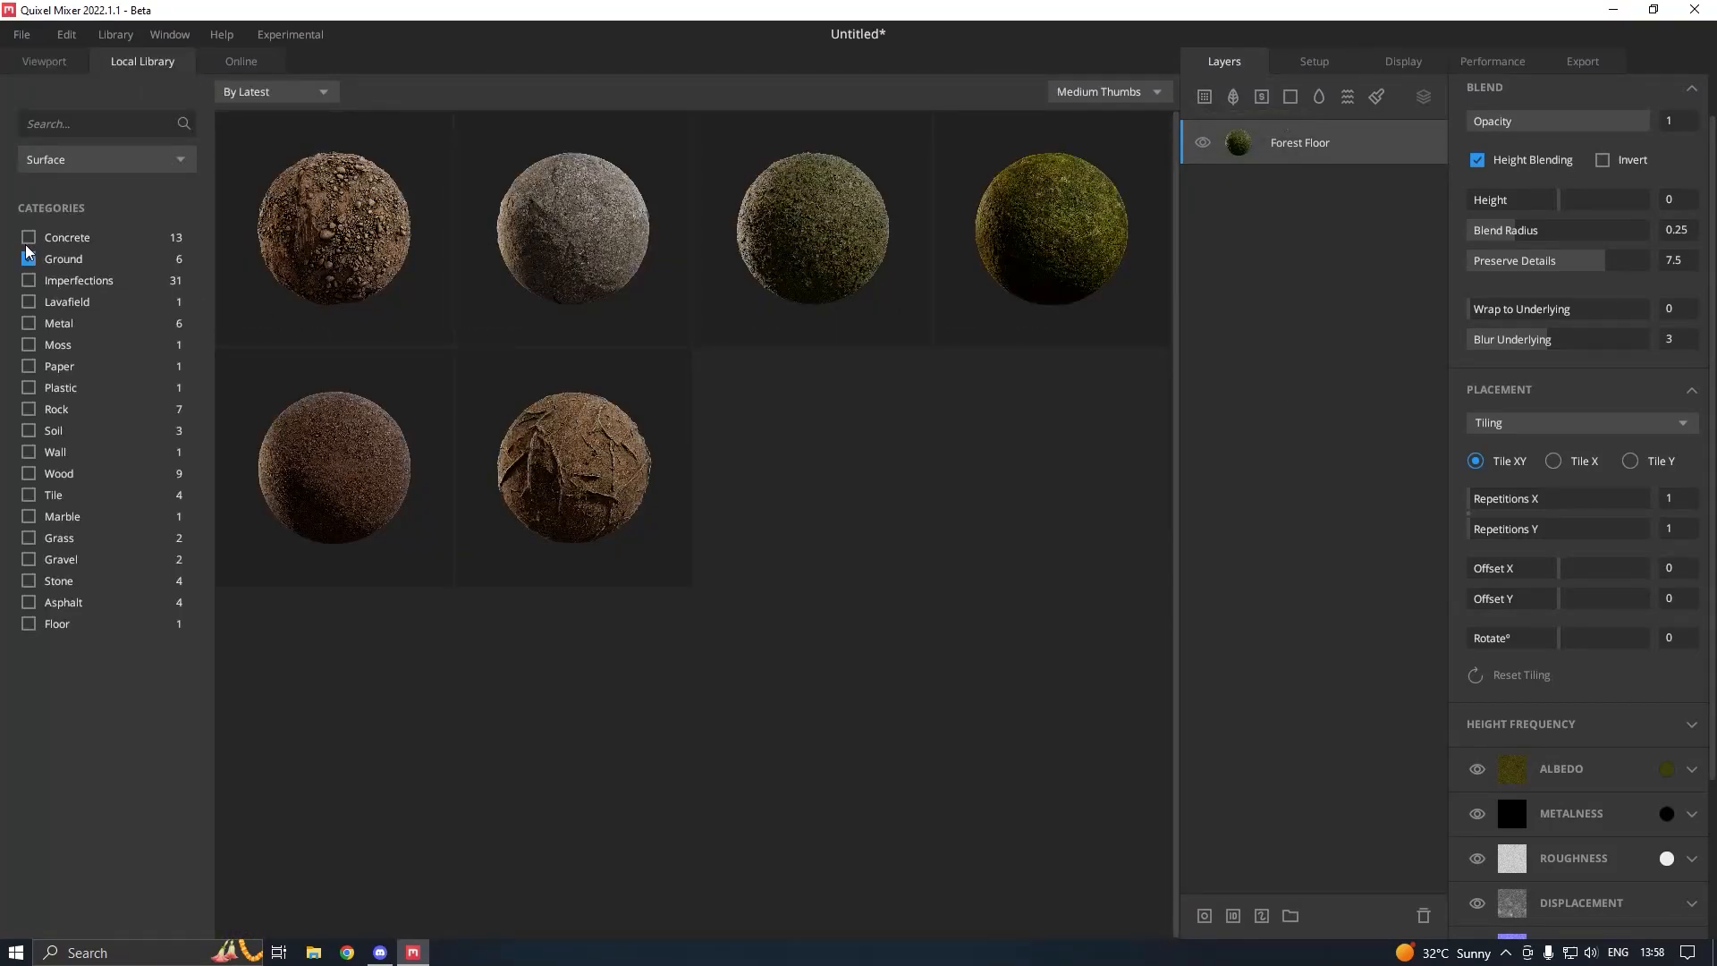
{"action": "left_click", "coordinate": [543, 458]}
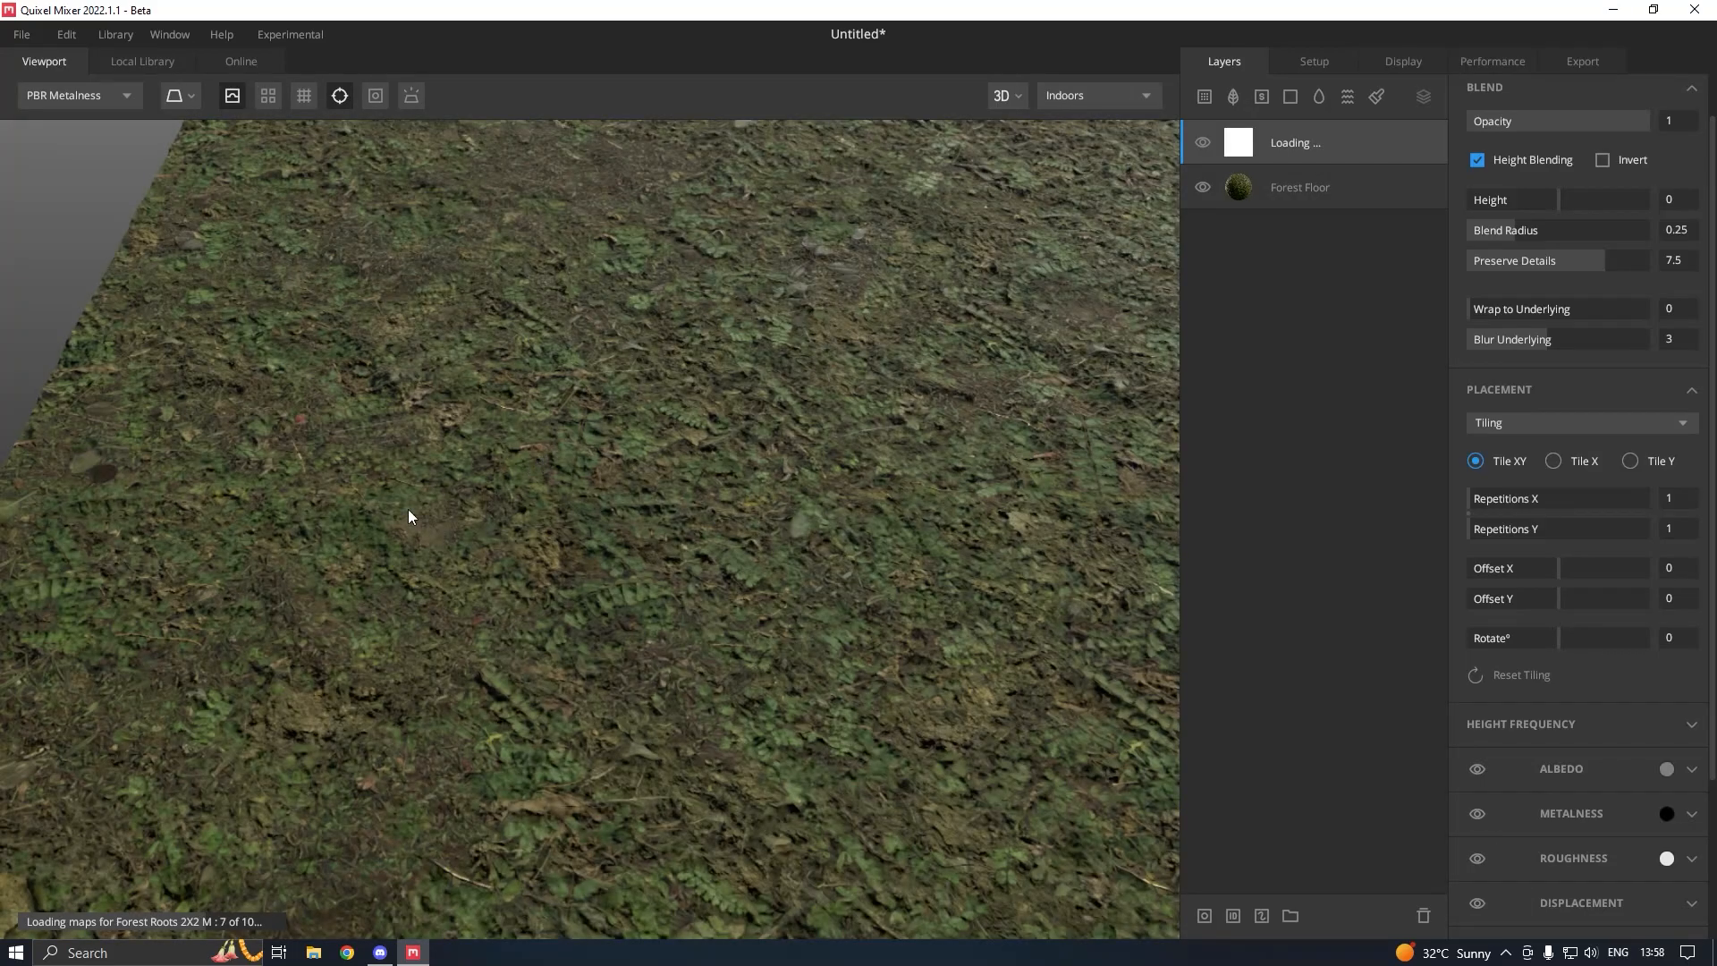
{"action": "scroll", "coordinate": [385, 518], "scroll_direction": "down", "scroll_amount": 5}
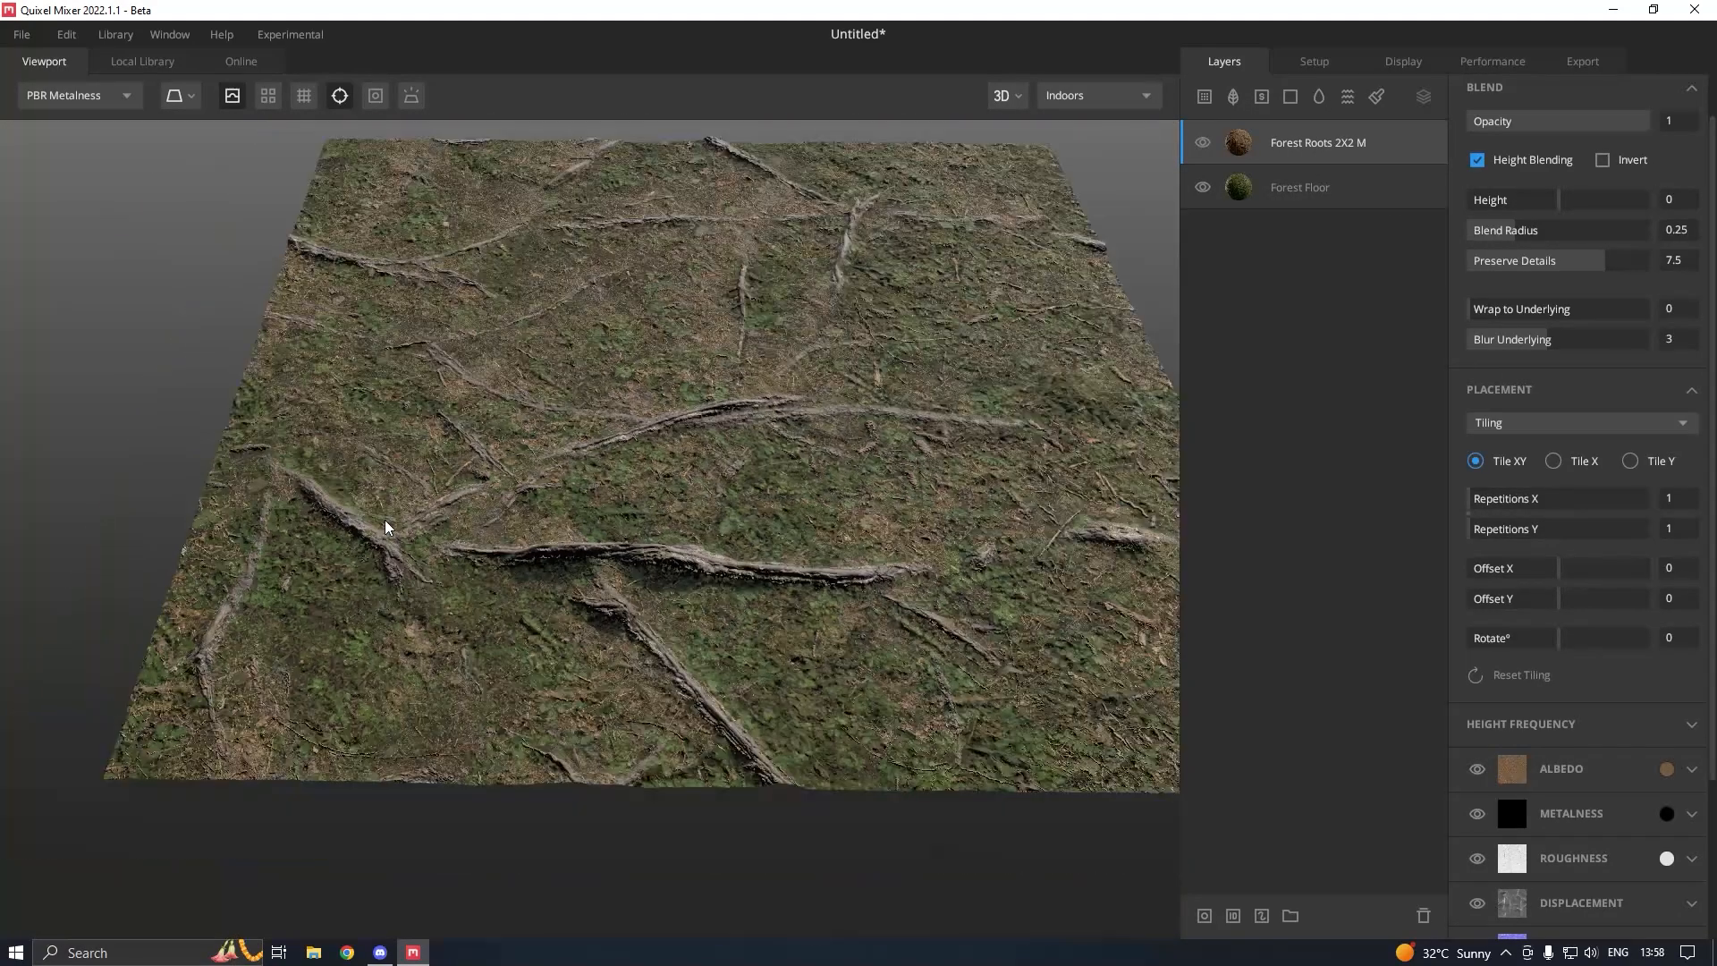
{"action": "left_click_drag", "start_coordinate": [433, 521], "coordinate": [733, 555]}
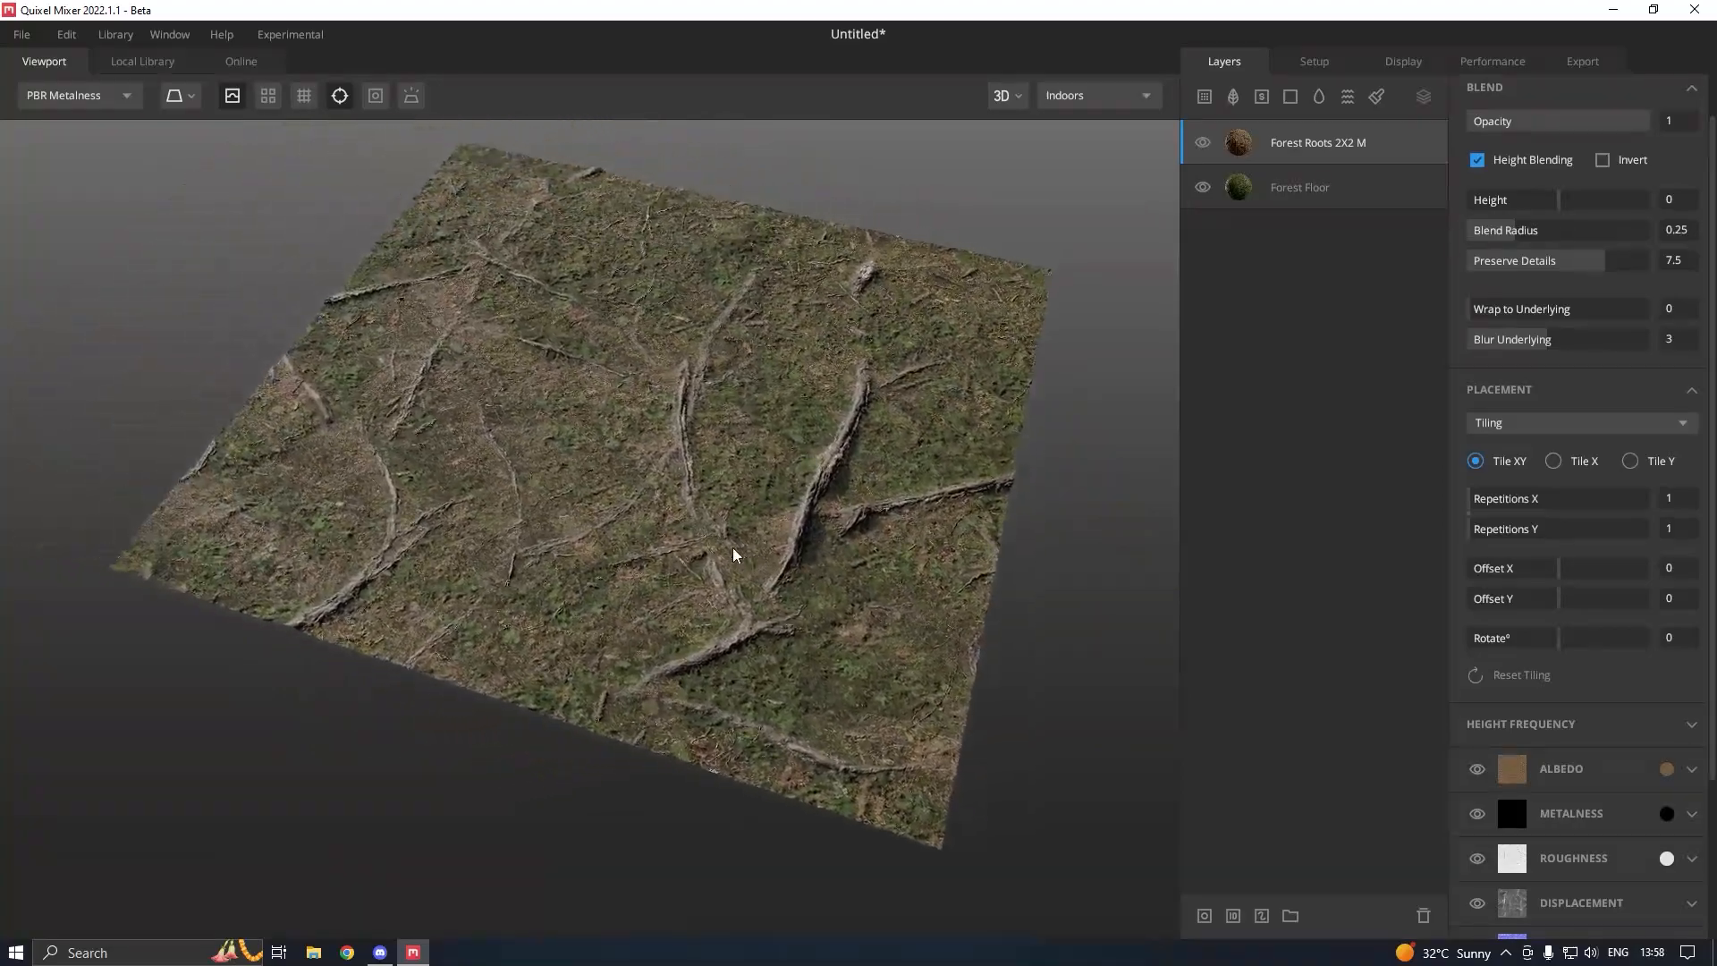
- Set the Forest Roots layer's blend radius to 0.07 and match its albedo color to the olive green of the Forest Floor layer
{"action": "scroll", "coordinate": [708, 518], "scroll_direction": "up", "scroll_amount": 6}
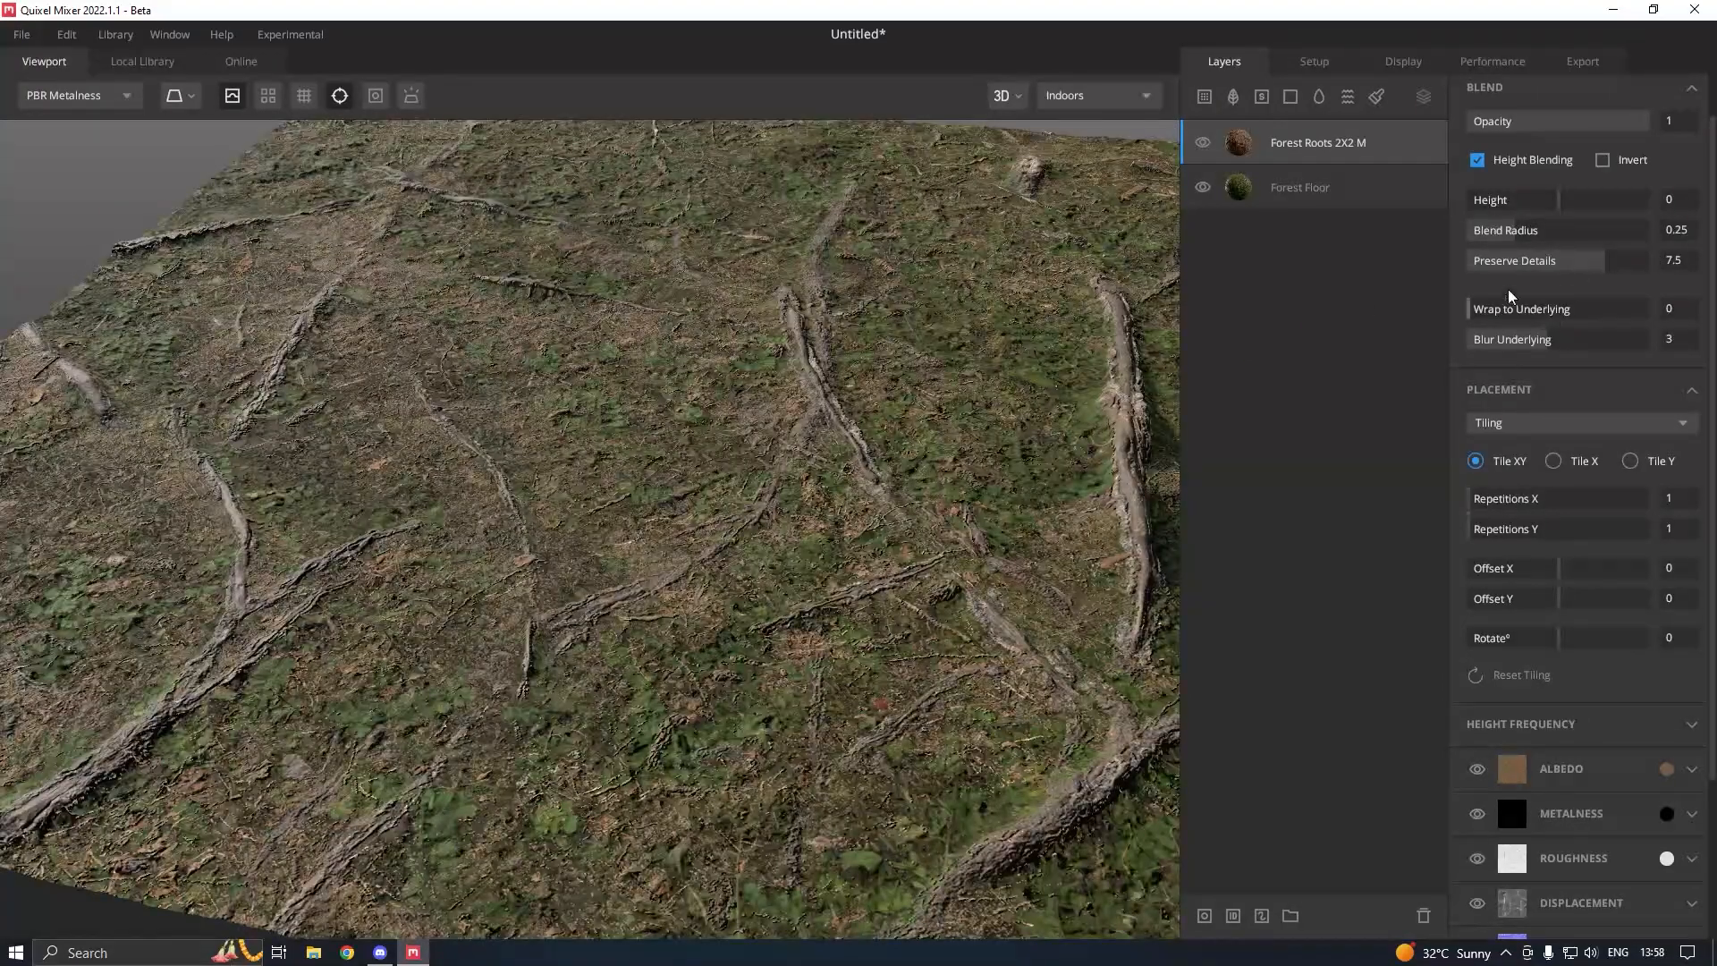
{"action": "left_click_drag", "start_coordinate": [1489, 229], "coordinate": [1479, 231]}
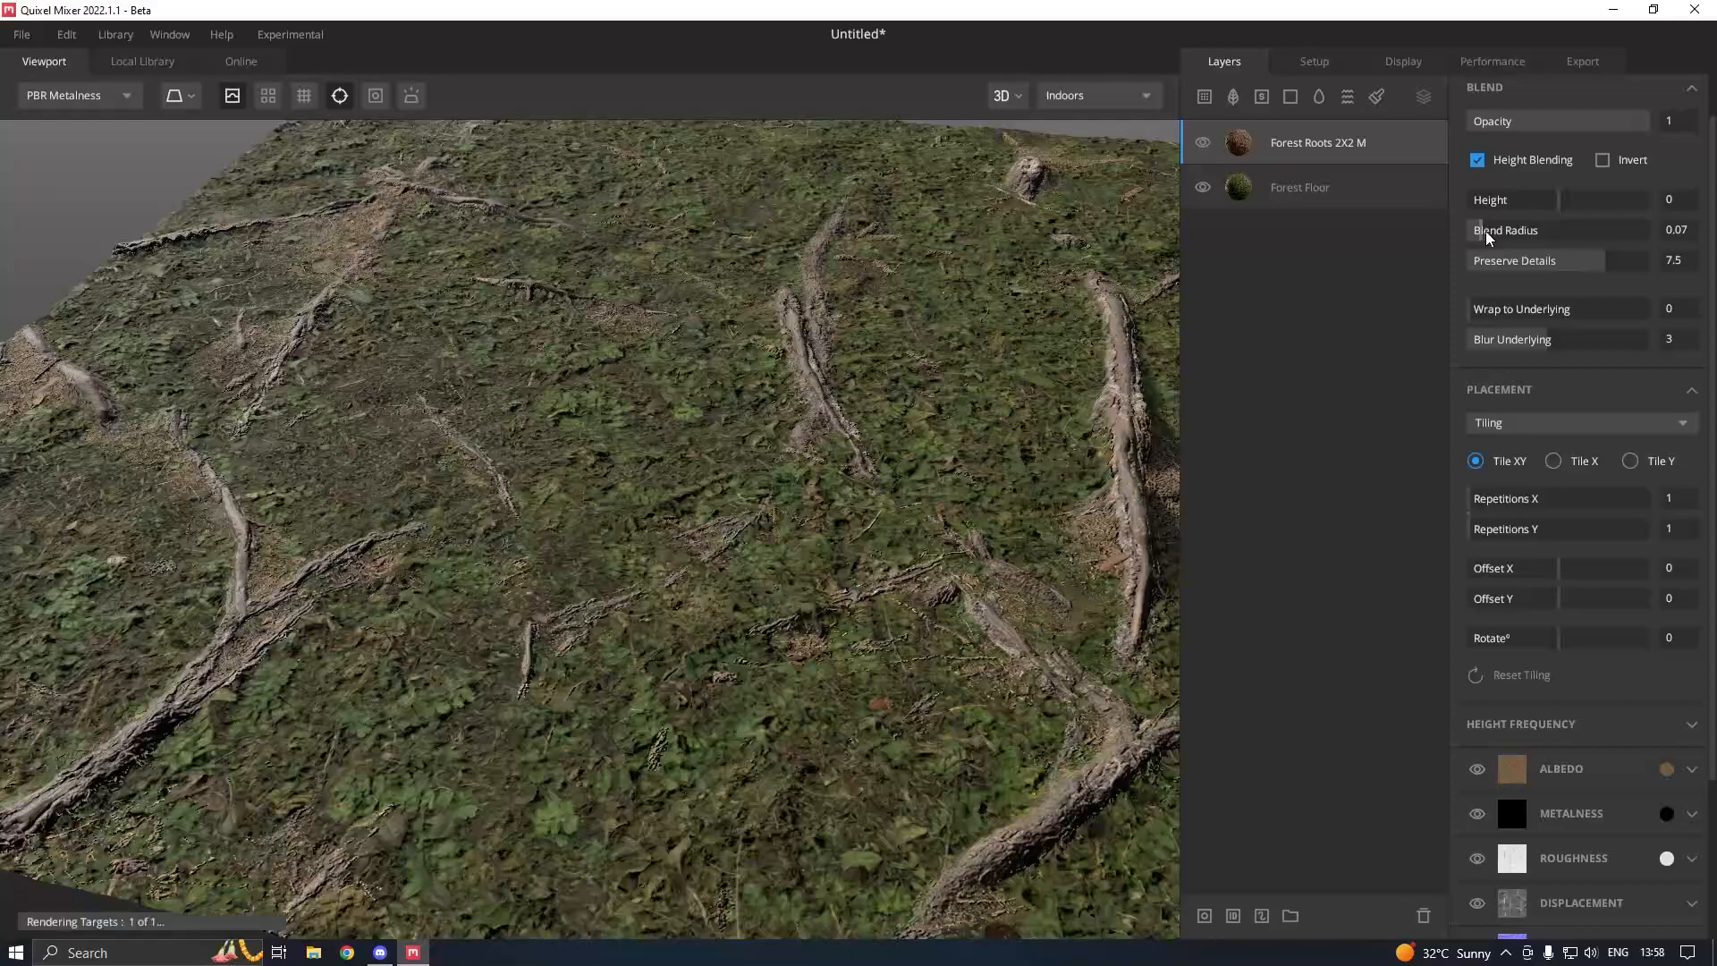
{"action": "right_click", "coordinate": [1660, 771]}
{"action": "left_click", "coordinate": [1620, 798]}
{"action": "middle_click_drag", "start_coordinate": [927, 456], "coordinate": [910, 547]}
{"action": "left_click_drag", "start_coordinate": [786, 438], "coordinate": [778, 474]}
{"action": "middle_click_drag", "start_coordinate": [939, 454], "coordinate": [906, 514]}
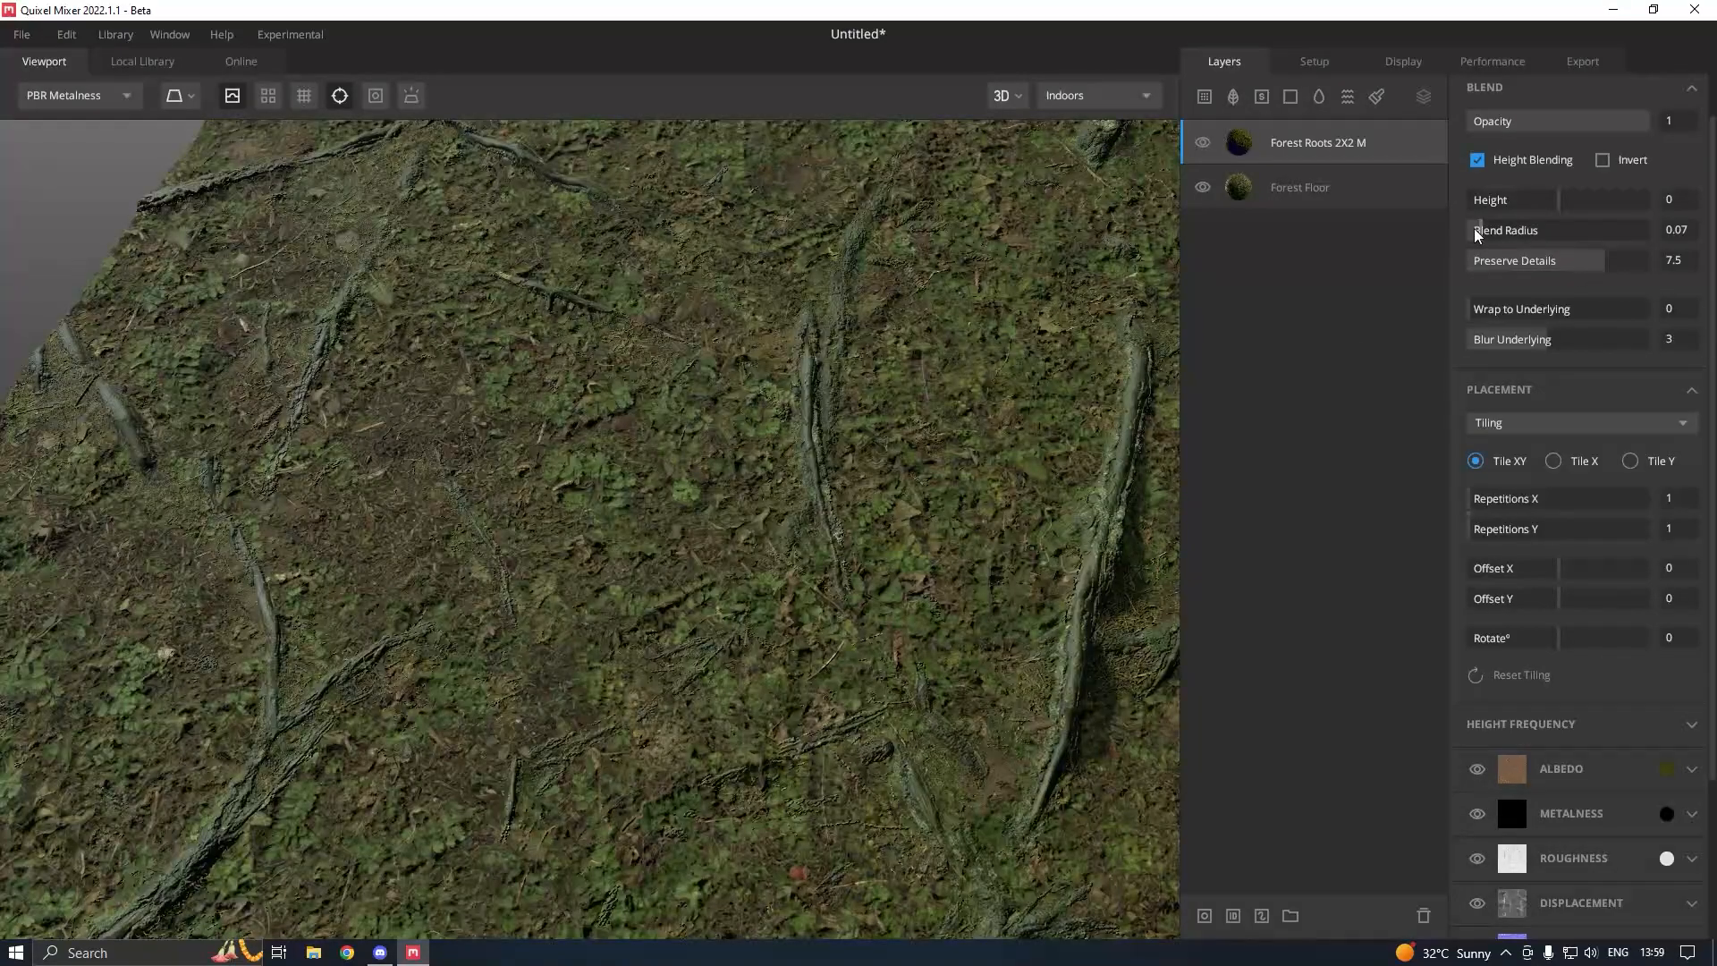
- Set the Forest Roots layer's blend radius to 0.06 and its blend height to 0.796
{"action": "left_click_drag", "start_coordinate": [1479, 222], "coordinate": [1563, 203]}
{"action": "left_click_drag", "start_coordinate": [721, 371], "coordinate": [828, 210]}
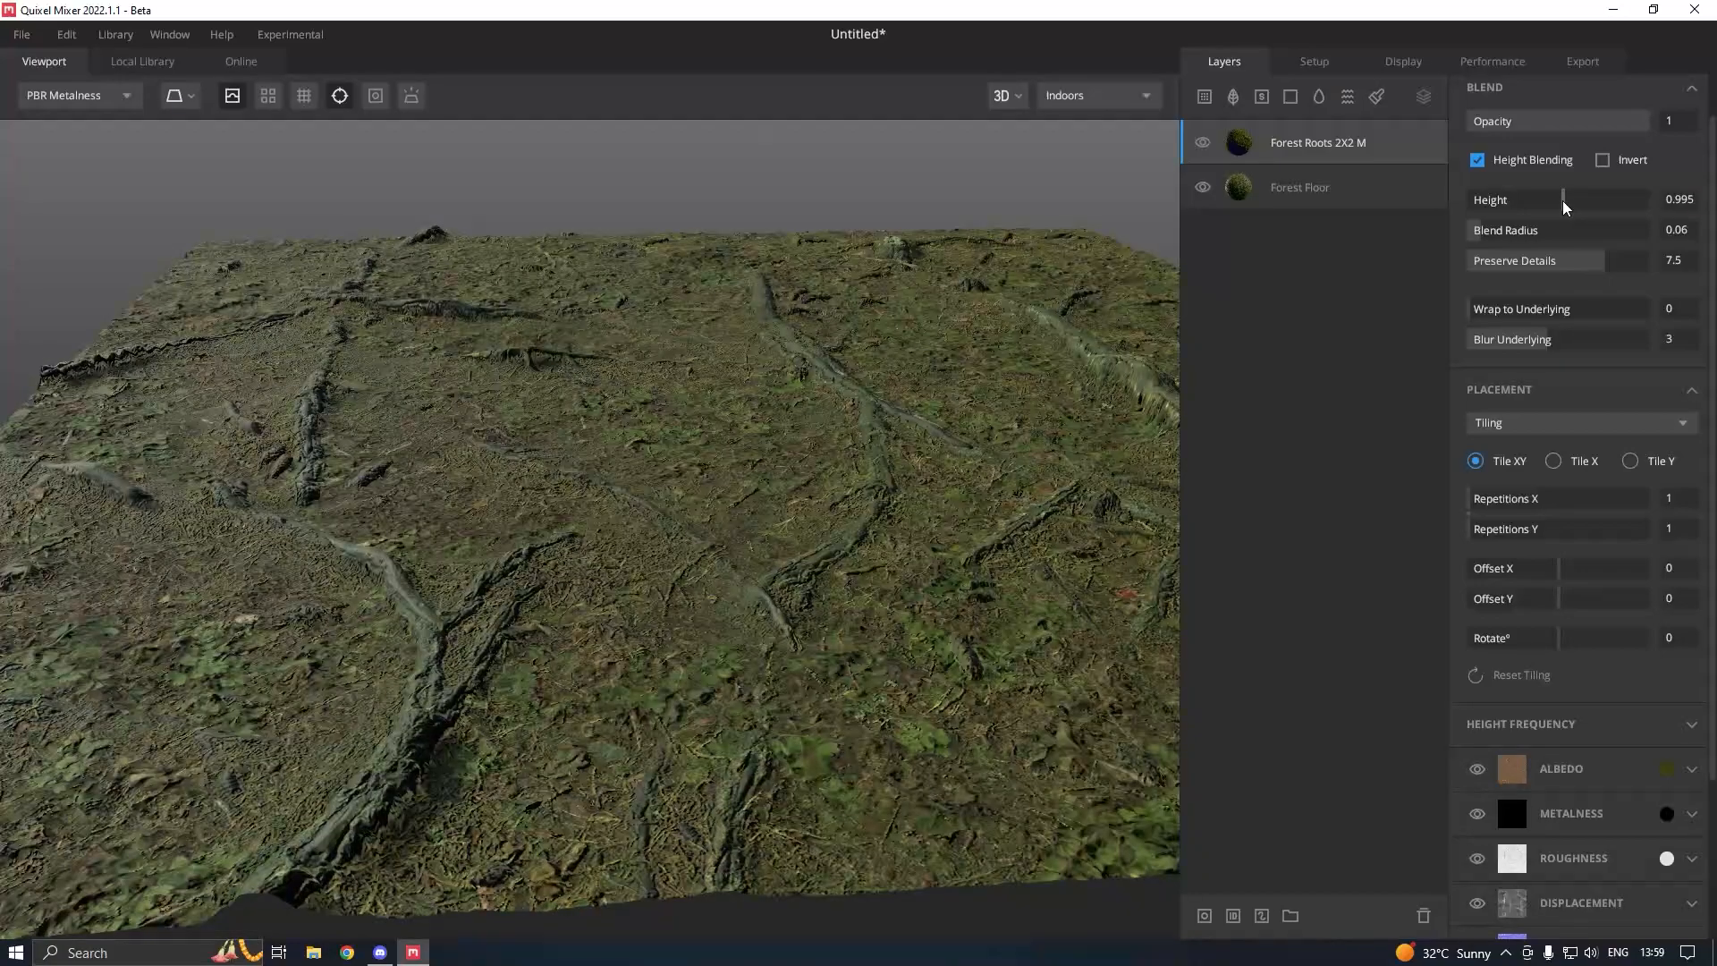
{"action": "left_click_drag", "start_coordinate": [1564, 200], "coordinate": [1561, 200]}
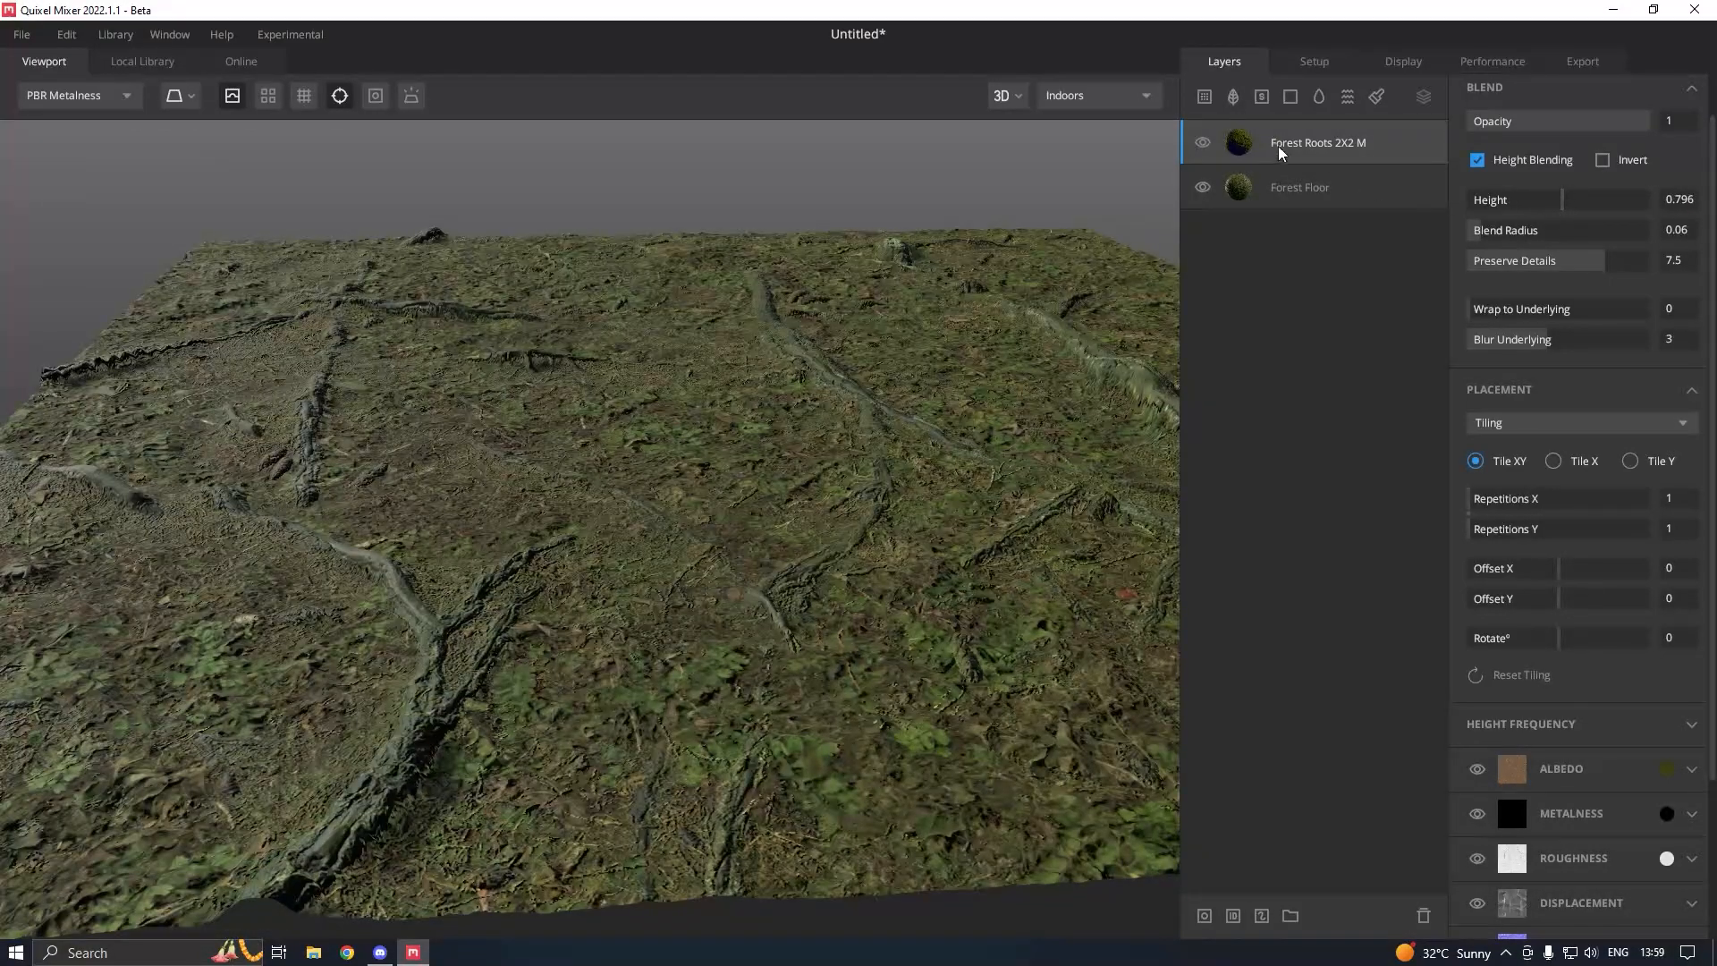
- Add the Dry Rocky Ground surface from the local library's Gravel category as a layer above Forest Roots
{"action": "left_click", "coordinate": [1204, 96]}
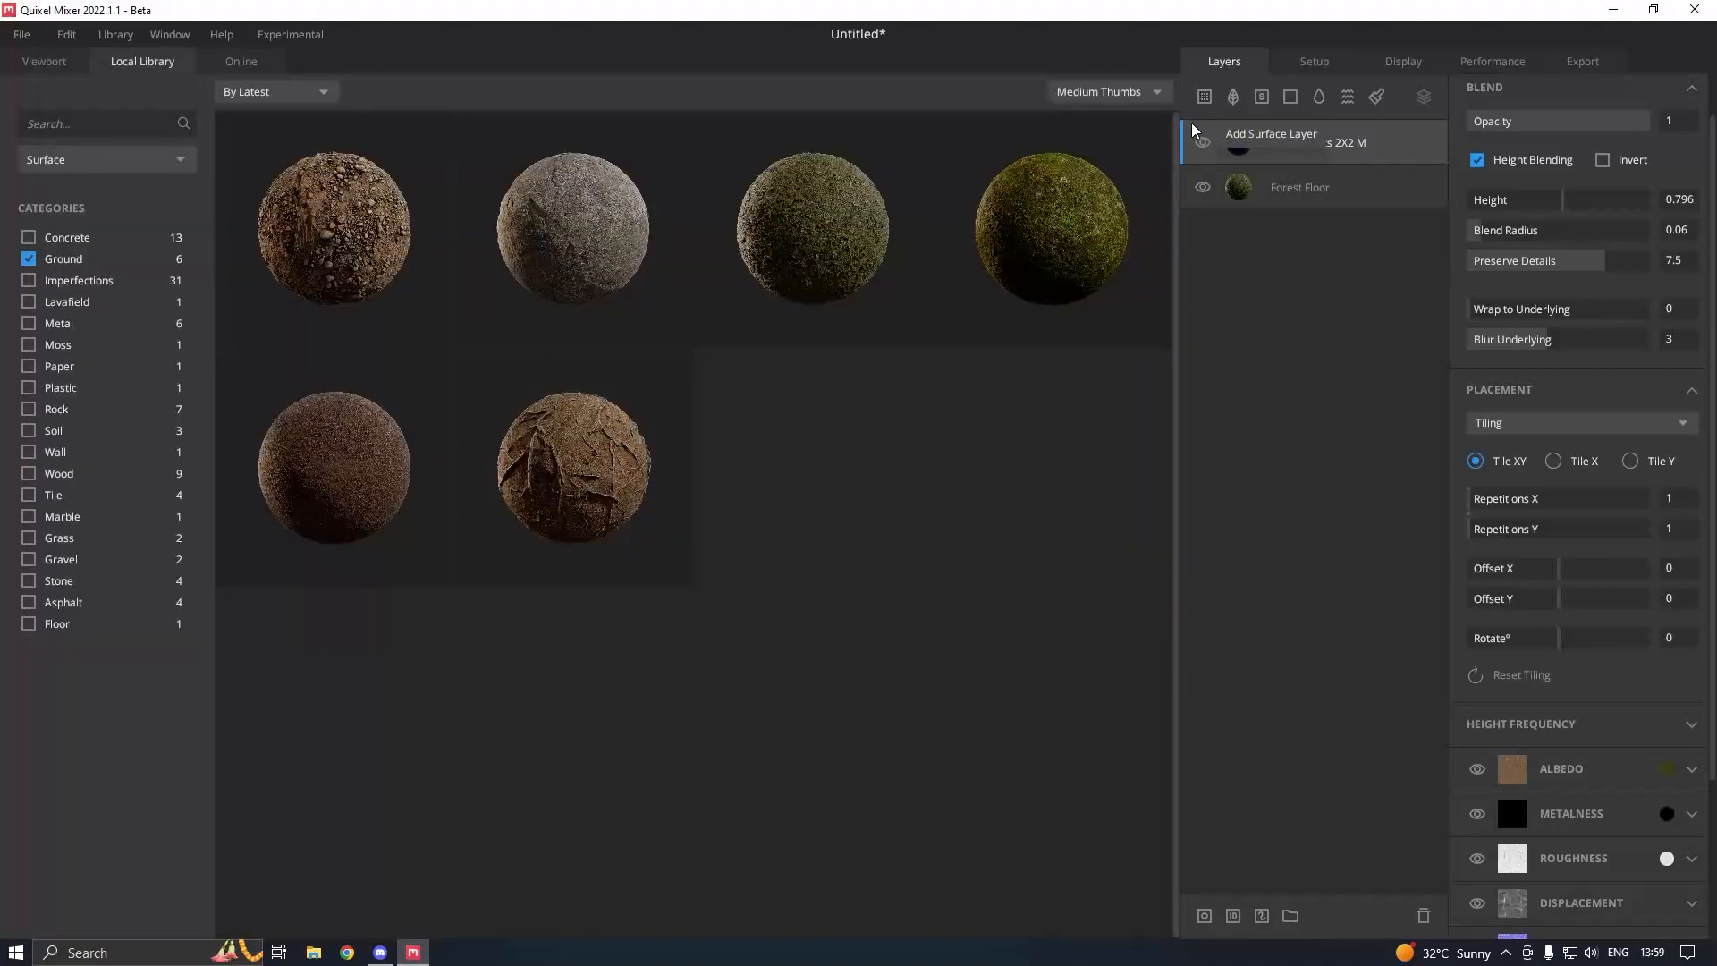
{"action": "left_click", "coordinate": [28, 258]}
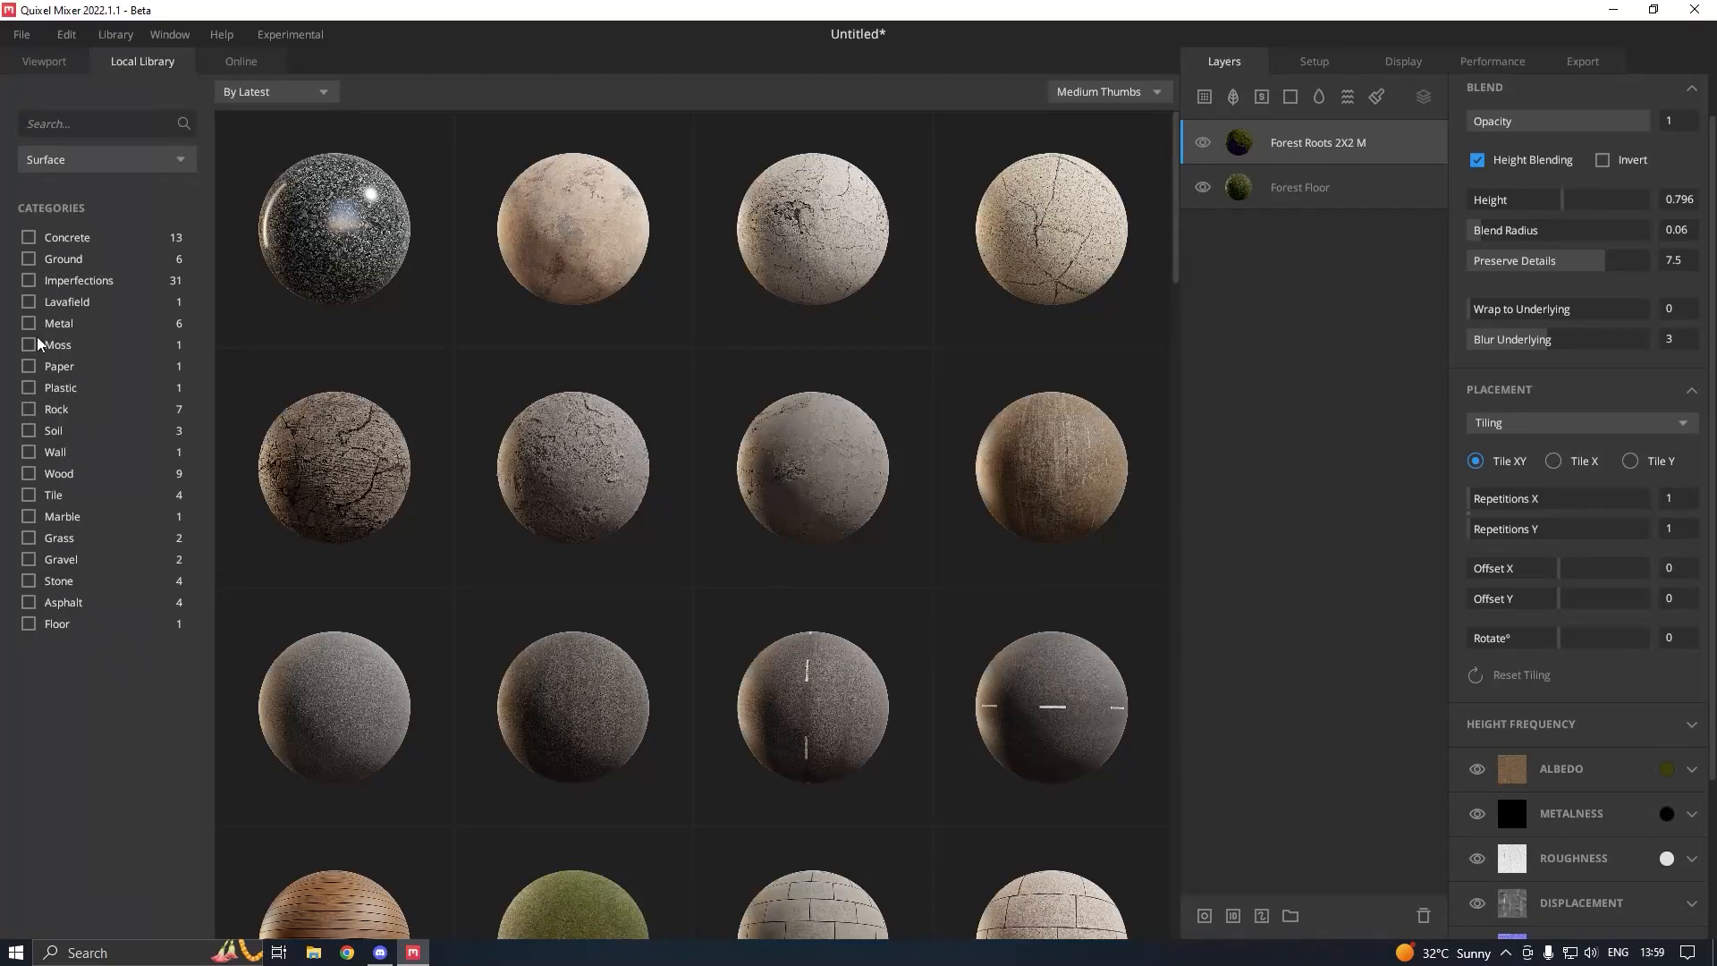
{"action": "left_click", "coordinate": [28, 537]}
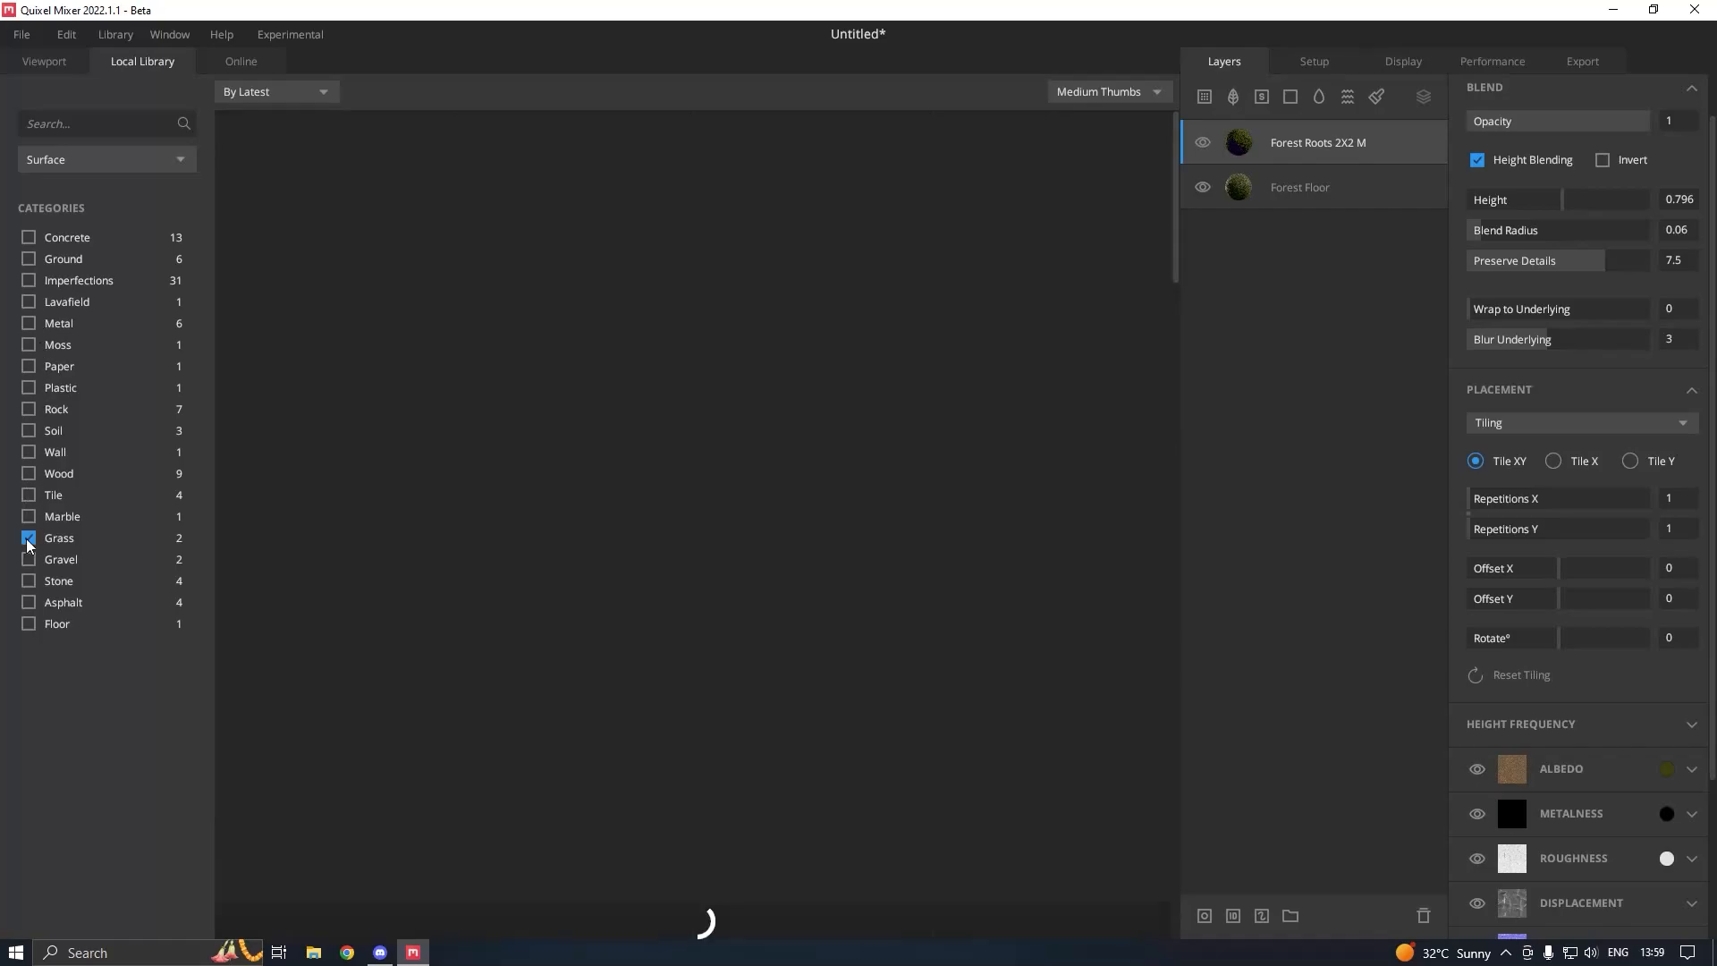
{"action": "left_click", "coordinate": [28, 538]}
{"action": "left_click", "coordinate": [28, 559]}
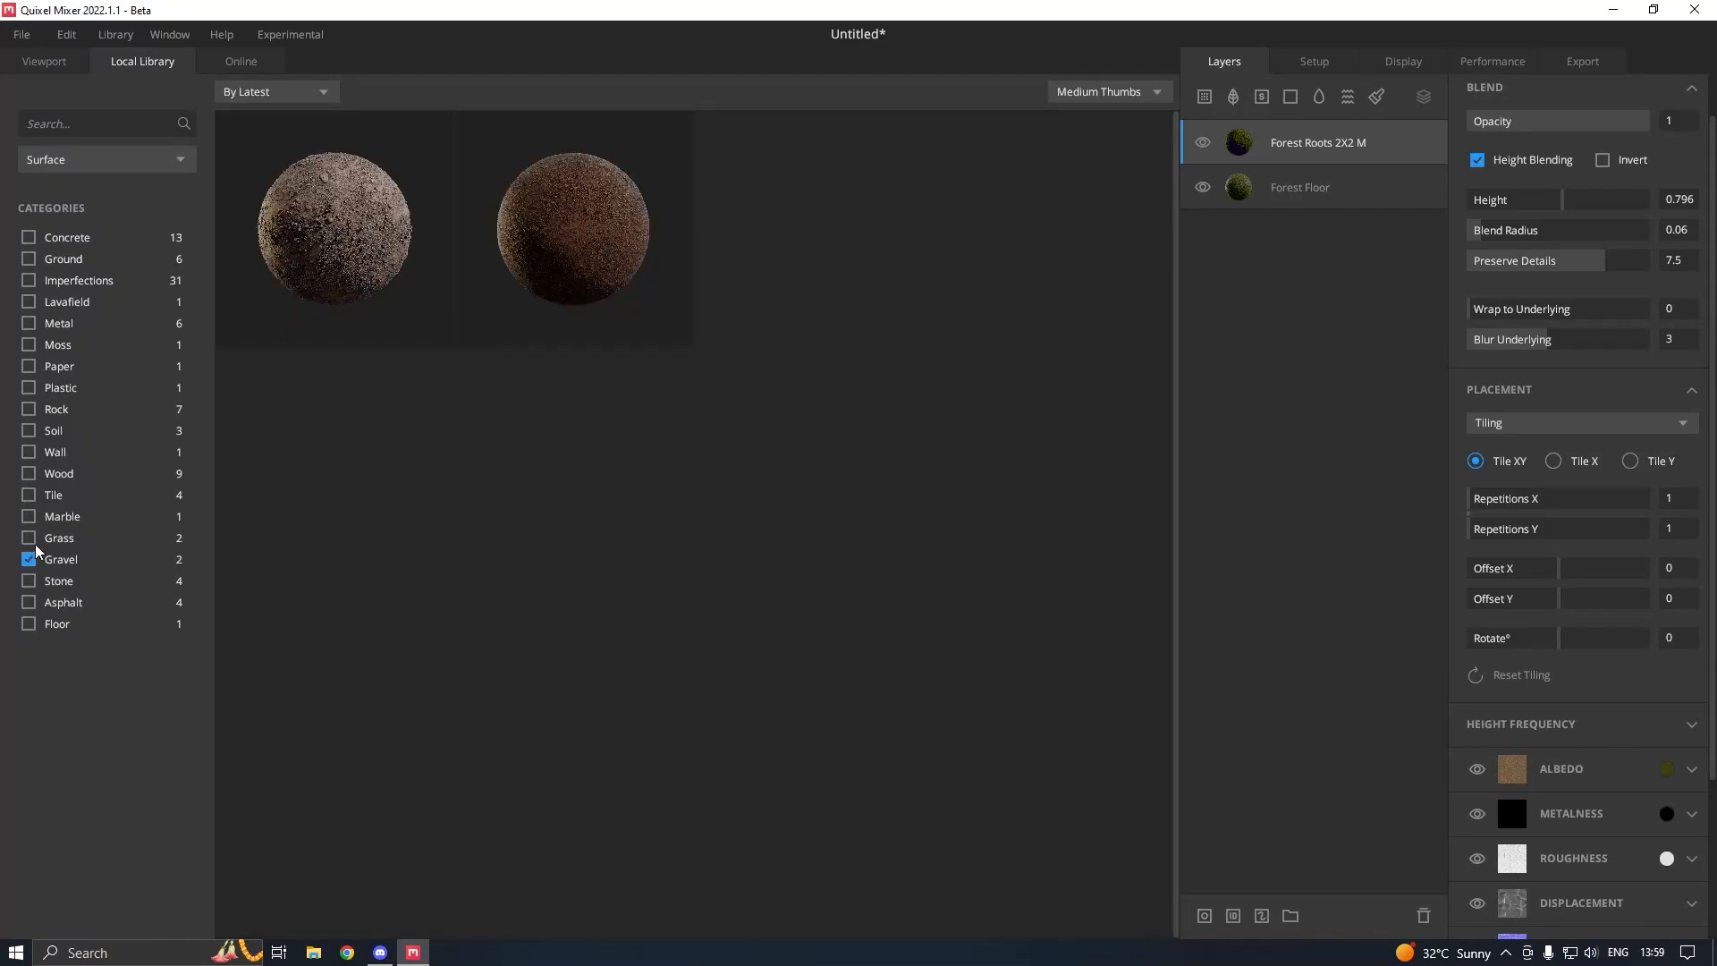
{"action": "left_click", "coordinate": [302, 261]}
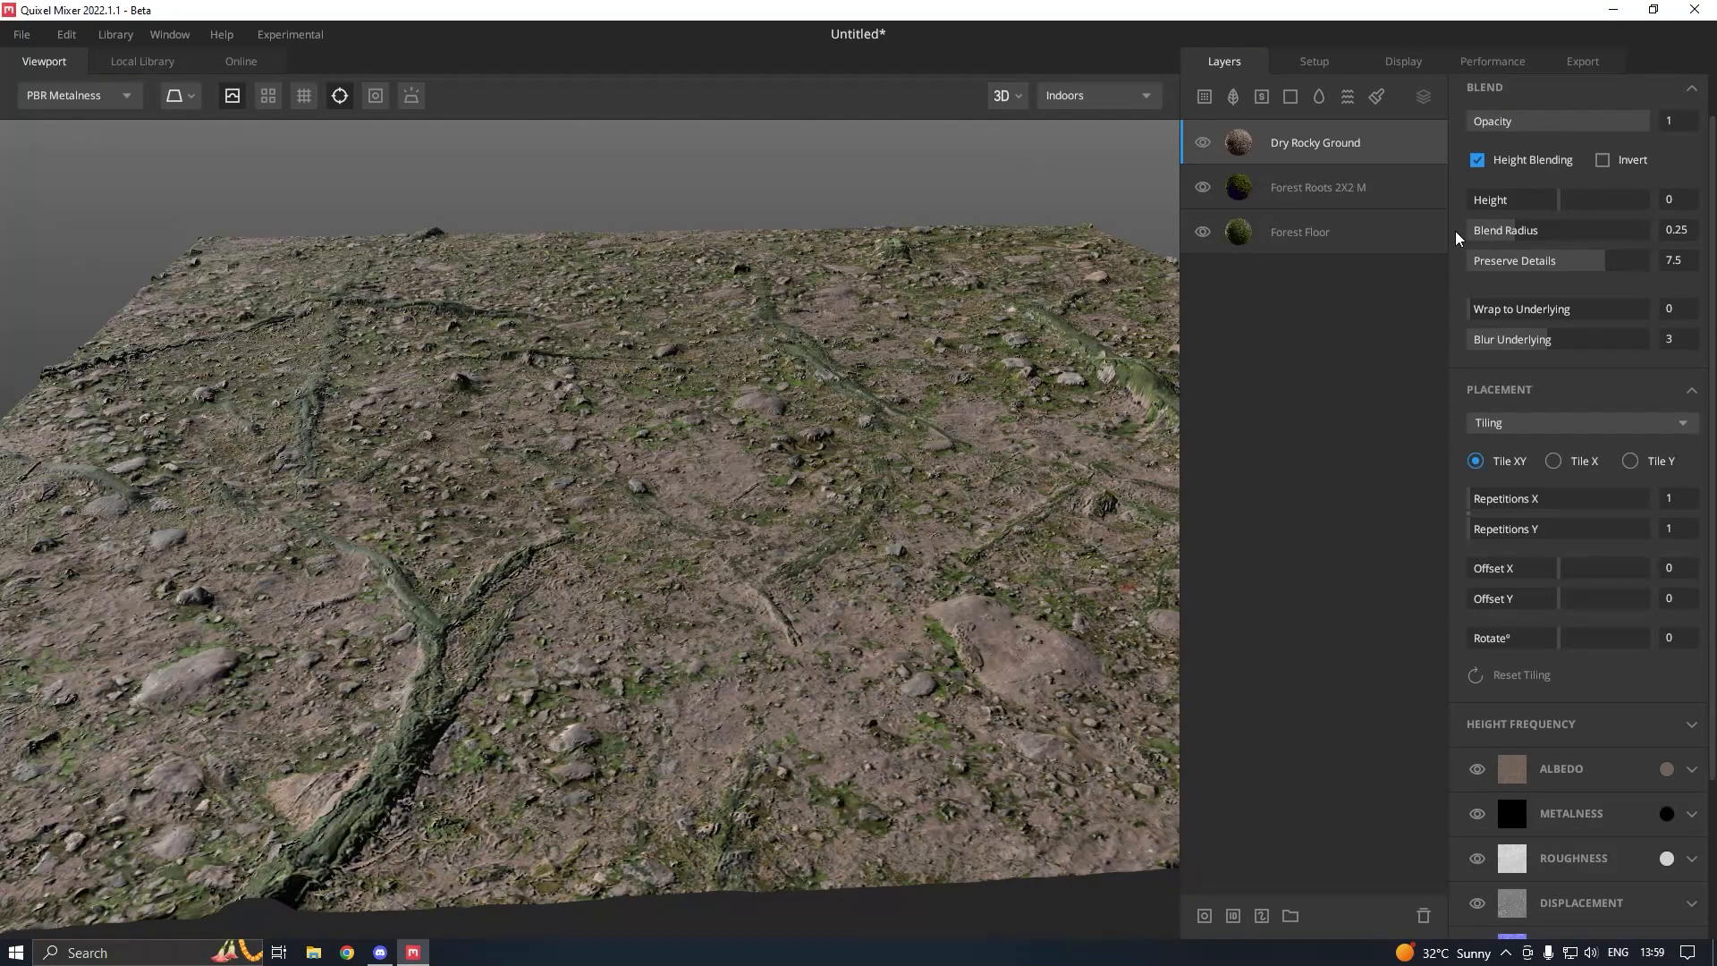
- Blend the Dry Rocky Ground layer with radius 0.095 and height -0.697, and match its albedo color to the olive green of the layers below
{"action": "left_click_drag", "start_coordinate": [1508, 231], "coordinate": [1482, 232]}
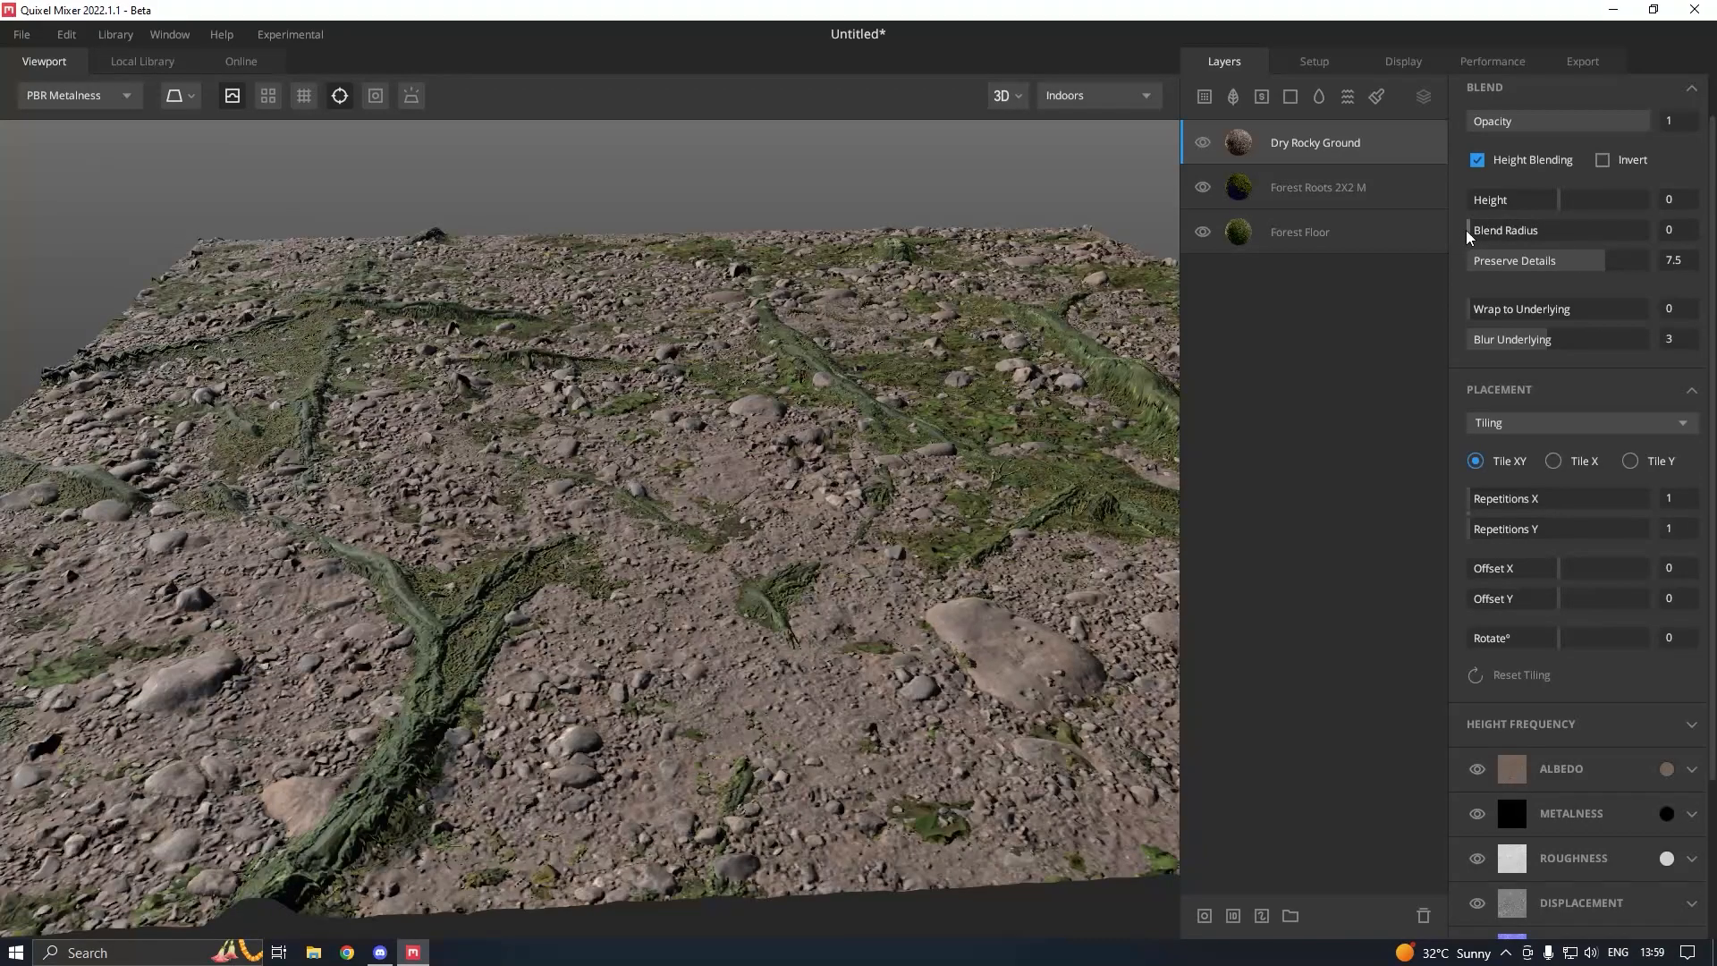
{"action": "left_click_drag", "start_coordinate": [1554, 211], "coordinate": [1554, 202]}
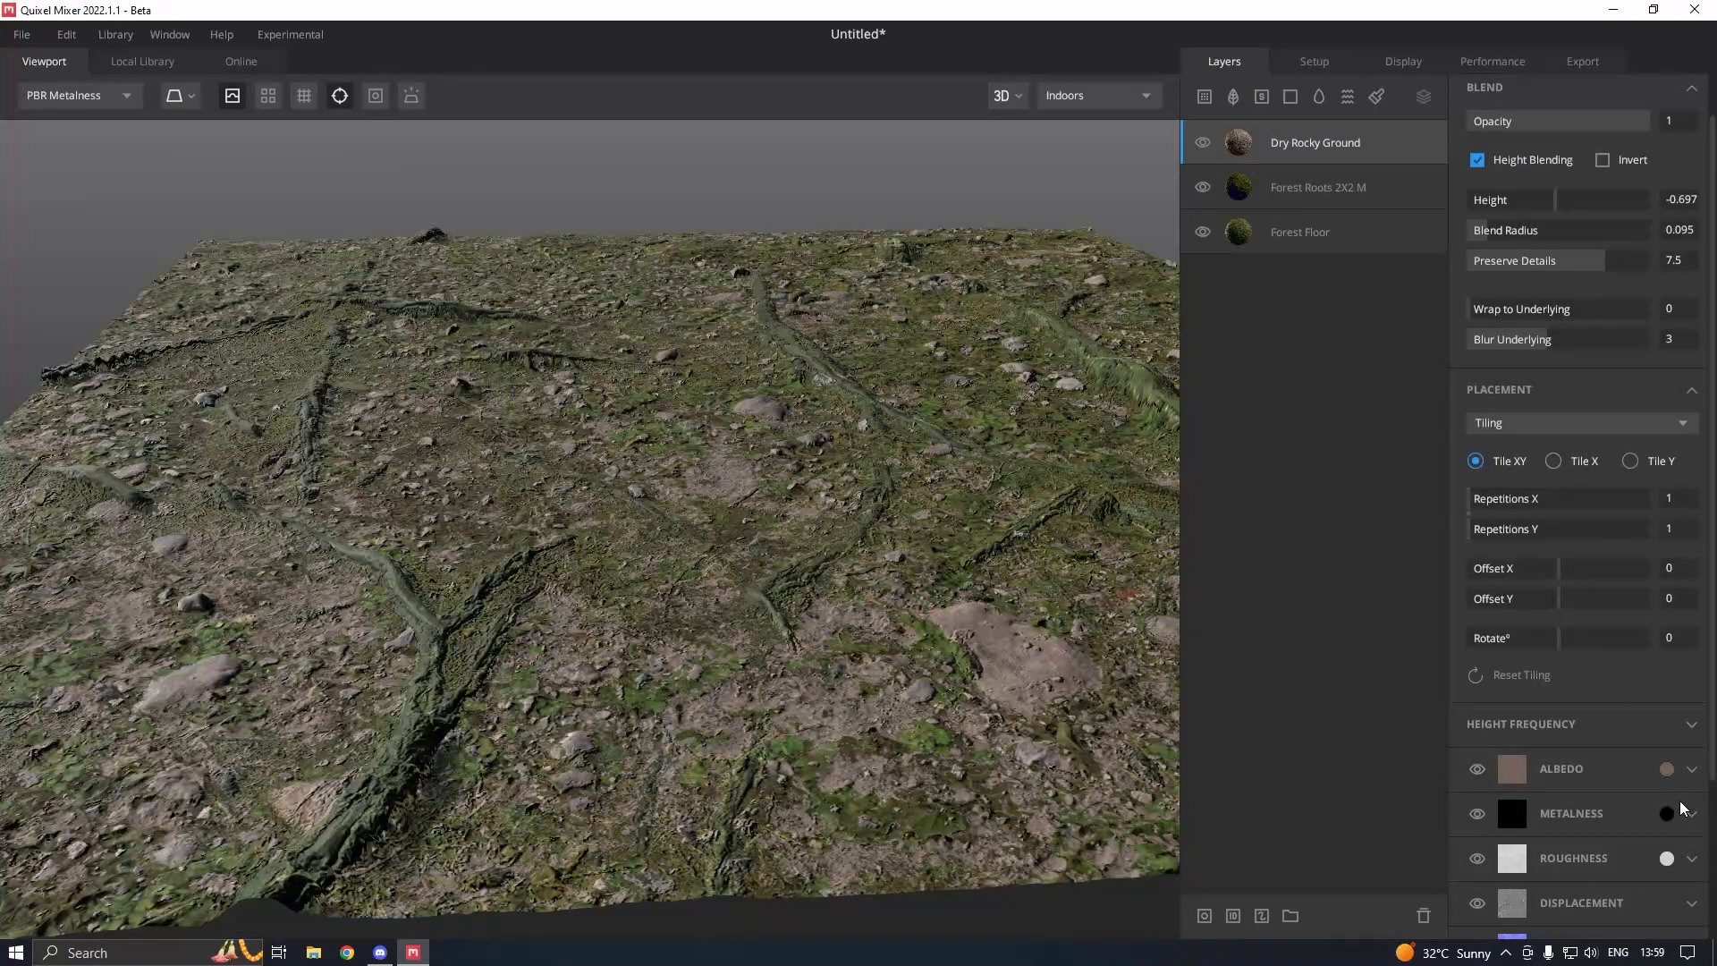
{"action": "right_click", "coordinate": [1667, 770]}
{"action": "left_click", "coordinate": [1622, 789]}
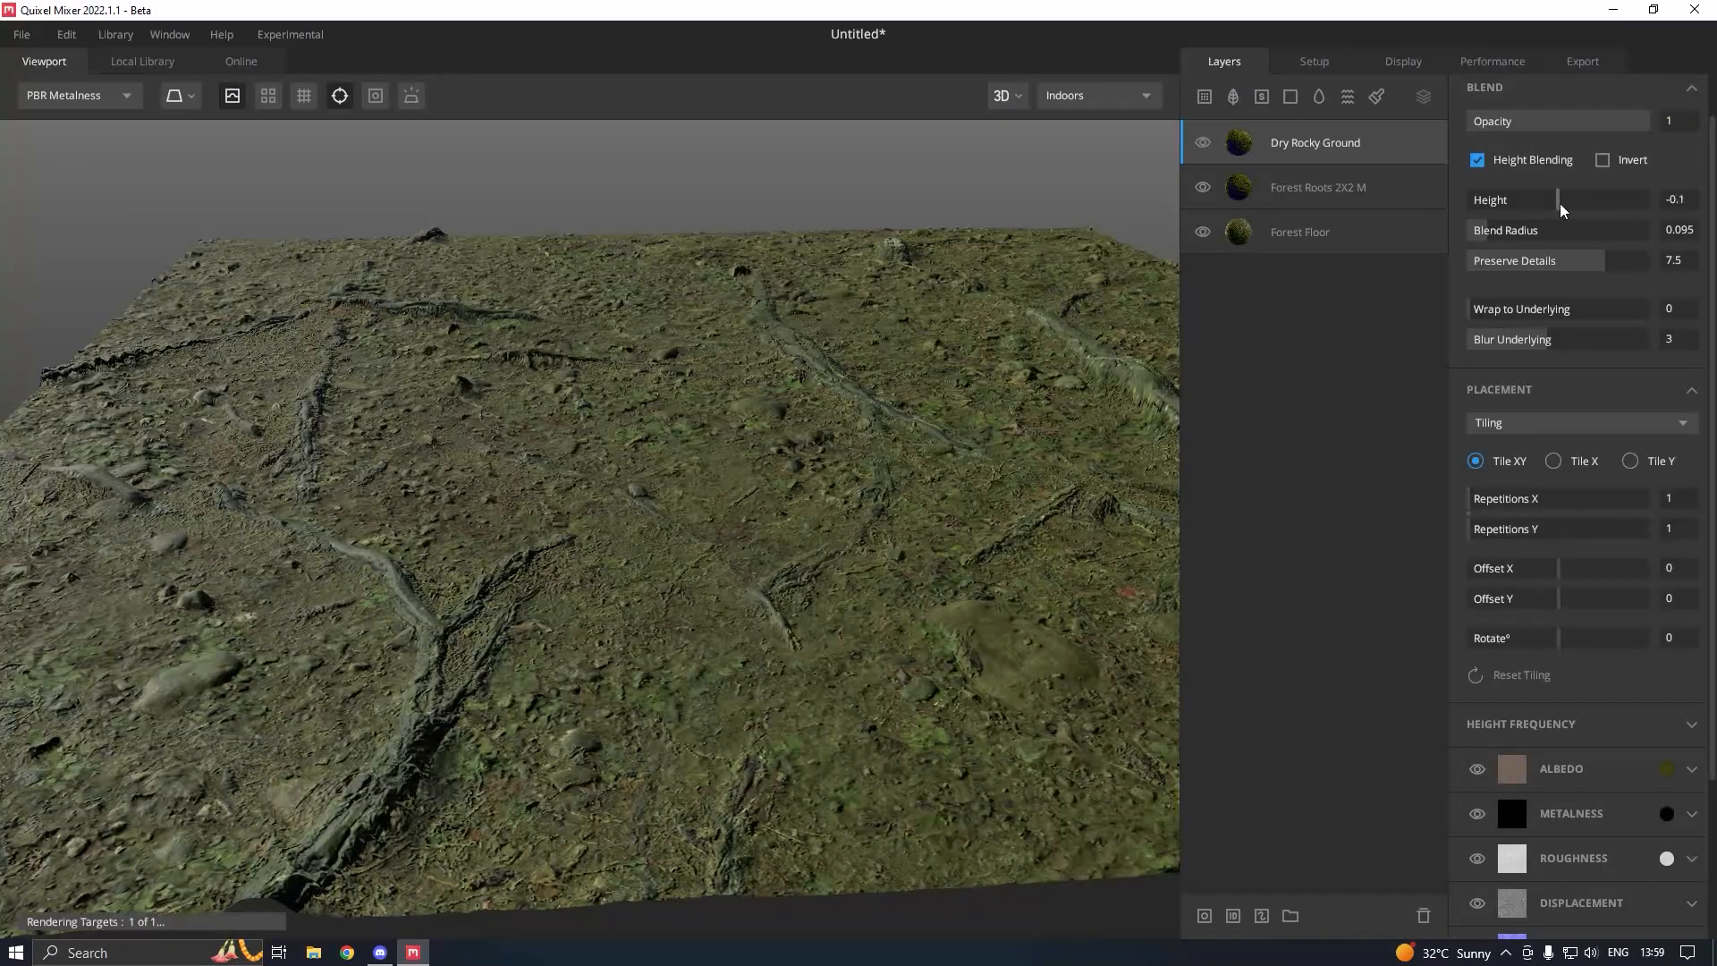
- Set the Dry Rocky Ground layer's blend height to 0.1 and its blend radius to 0.03
{"action": "left_click_drag", "start_coordinate": [1557, 204], "coordinate": [1476, 226]}
{"action": "left_click_drag", "start_coordinate": [901, 418], "coordinate": [771, 532]}
- Darken and desaturate the Dry Rocky Ground layer's albedo color to 323417
{"action": "left_click", "coordinate": [1666, 768]}
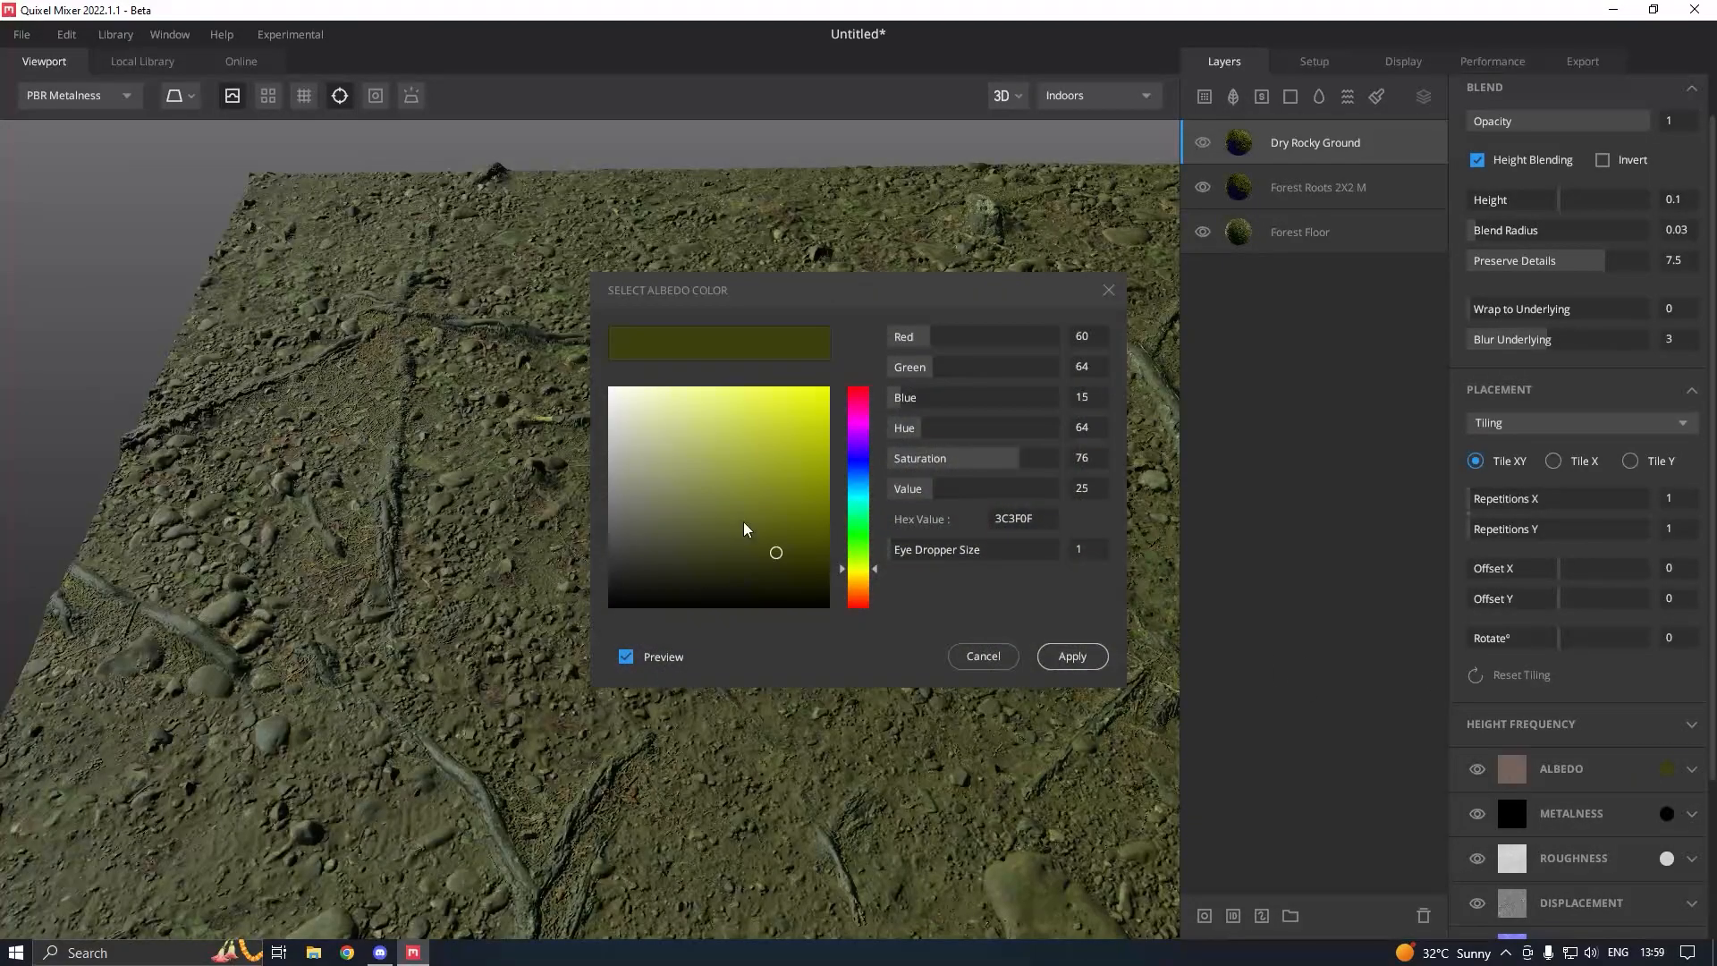
{"action": "left_click", "coordinate": [732, 563]}
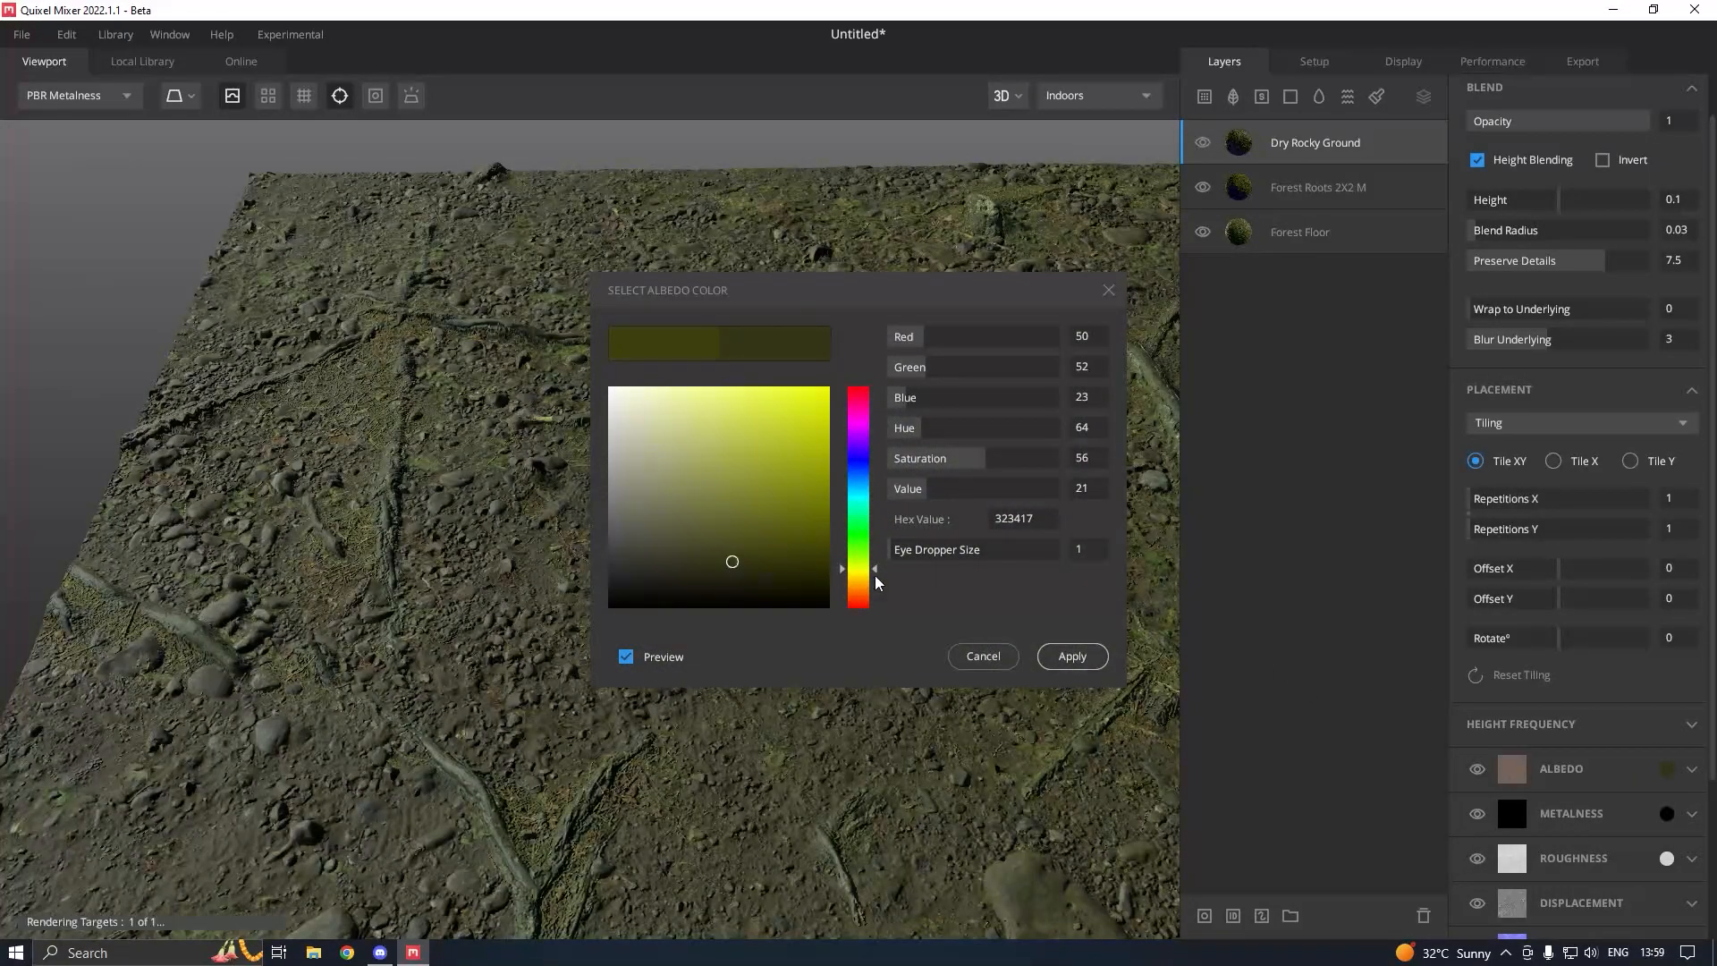
{"action": "left_click", "coordinate": [1083, 656]}
{"action": "left_click_drag", "start_coordinate": [826, 576], "coordinate": [515, 509]}
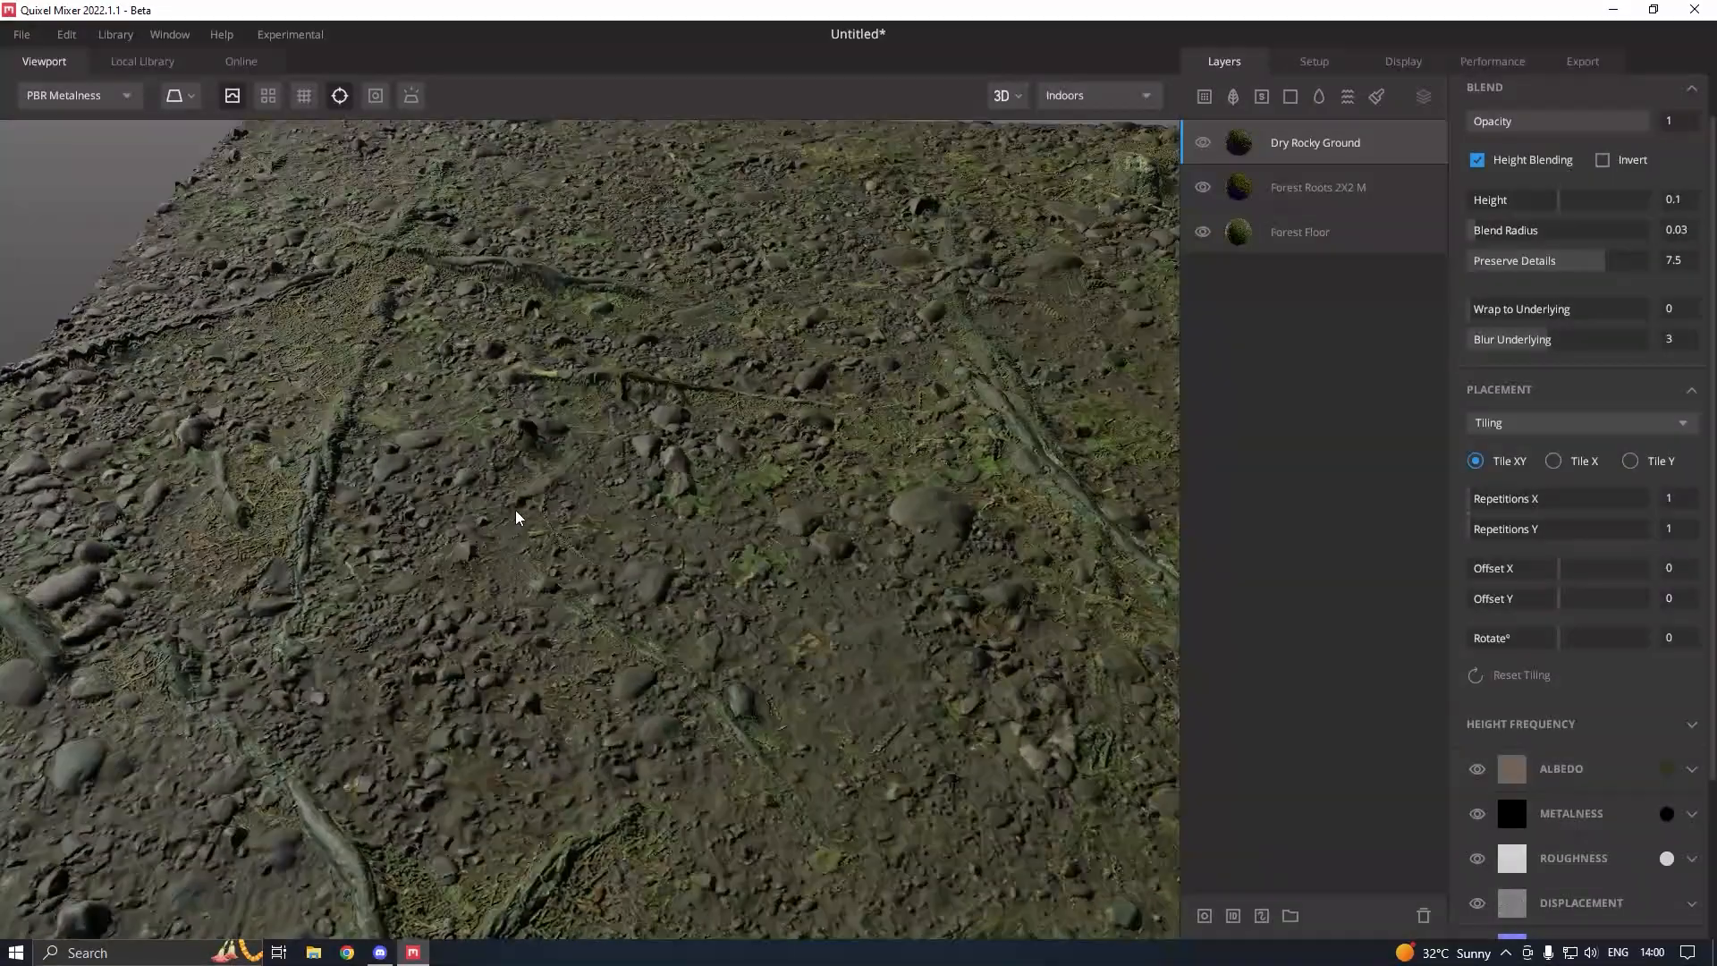
- Darken and desaturate the Forest Roots layer's albedo color to 323317
{"action": "left_click", "coordinate": [1287, 189]}
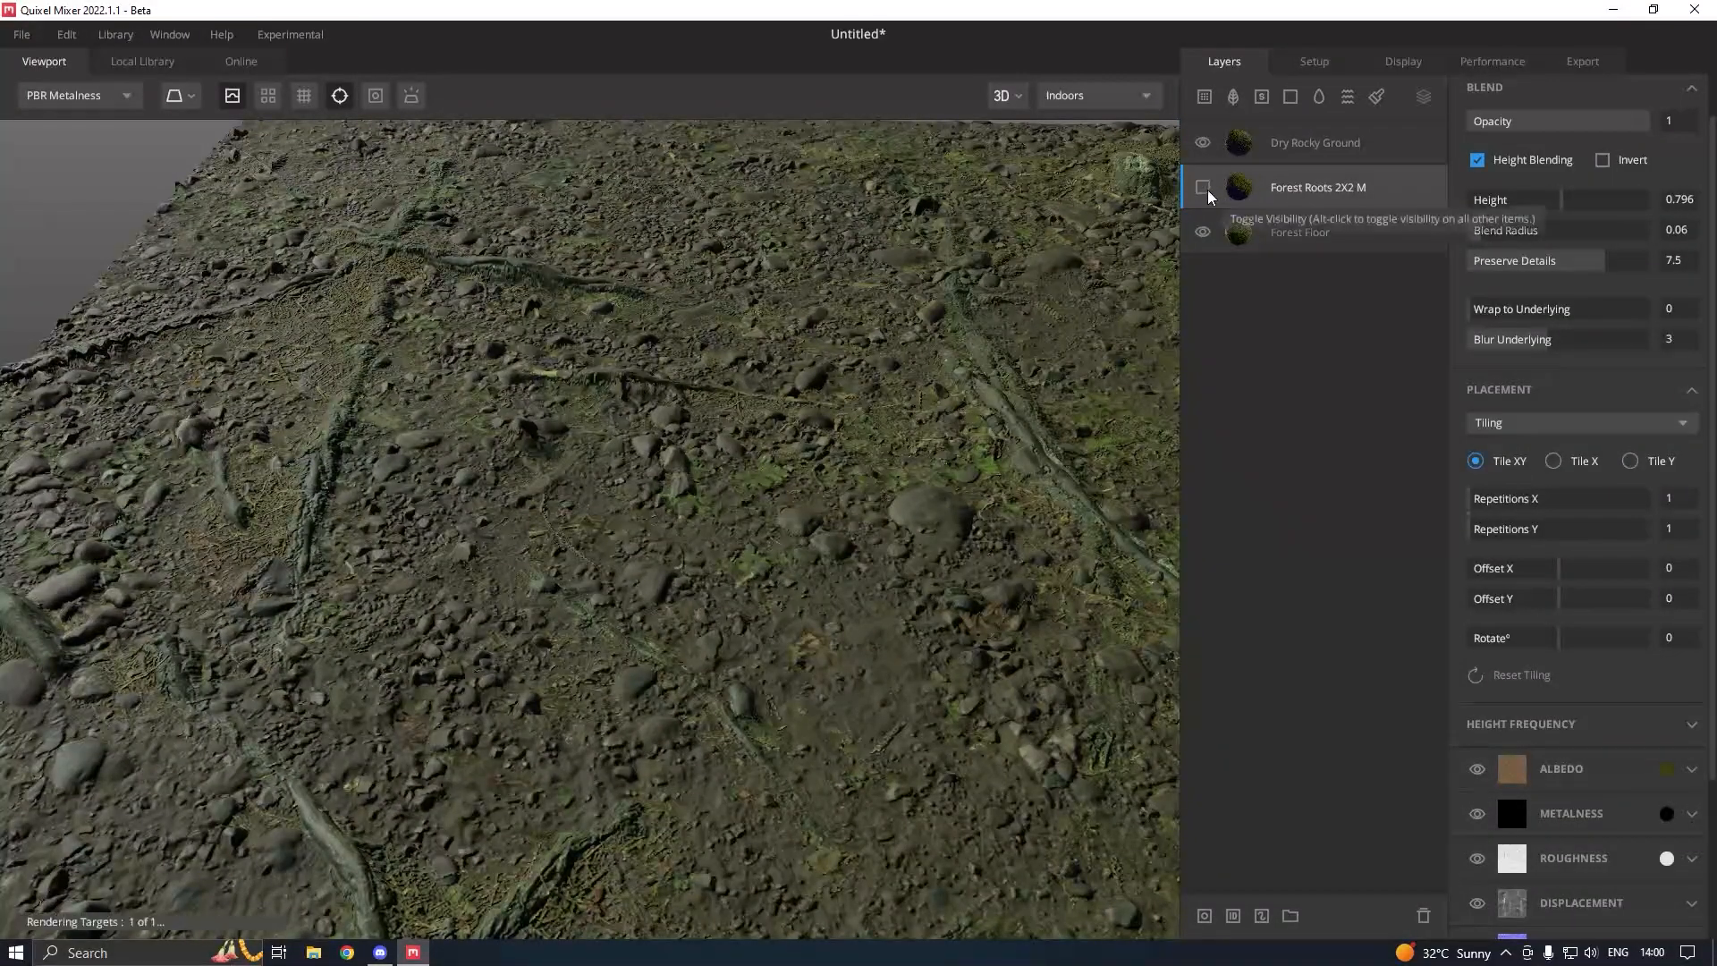
{"action": "left_click", "coordinate": [1667, 768]}
{"action": "left_click", "coordinate": [727, 564]}
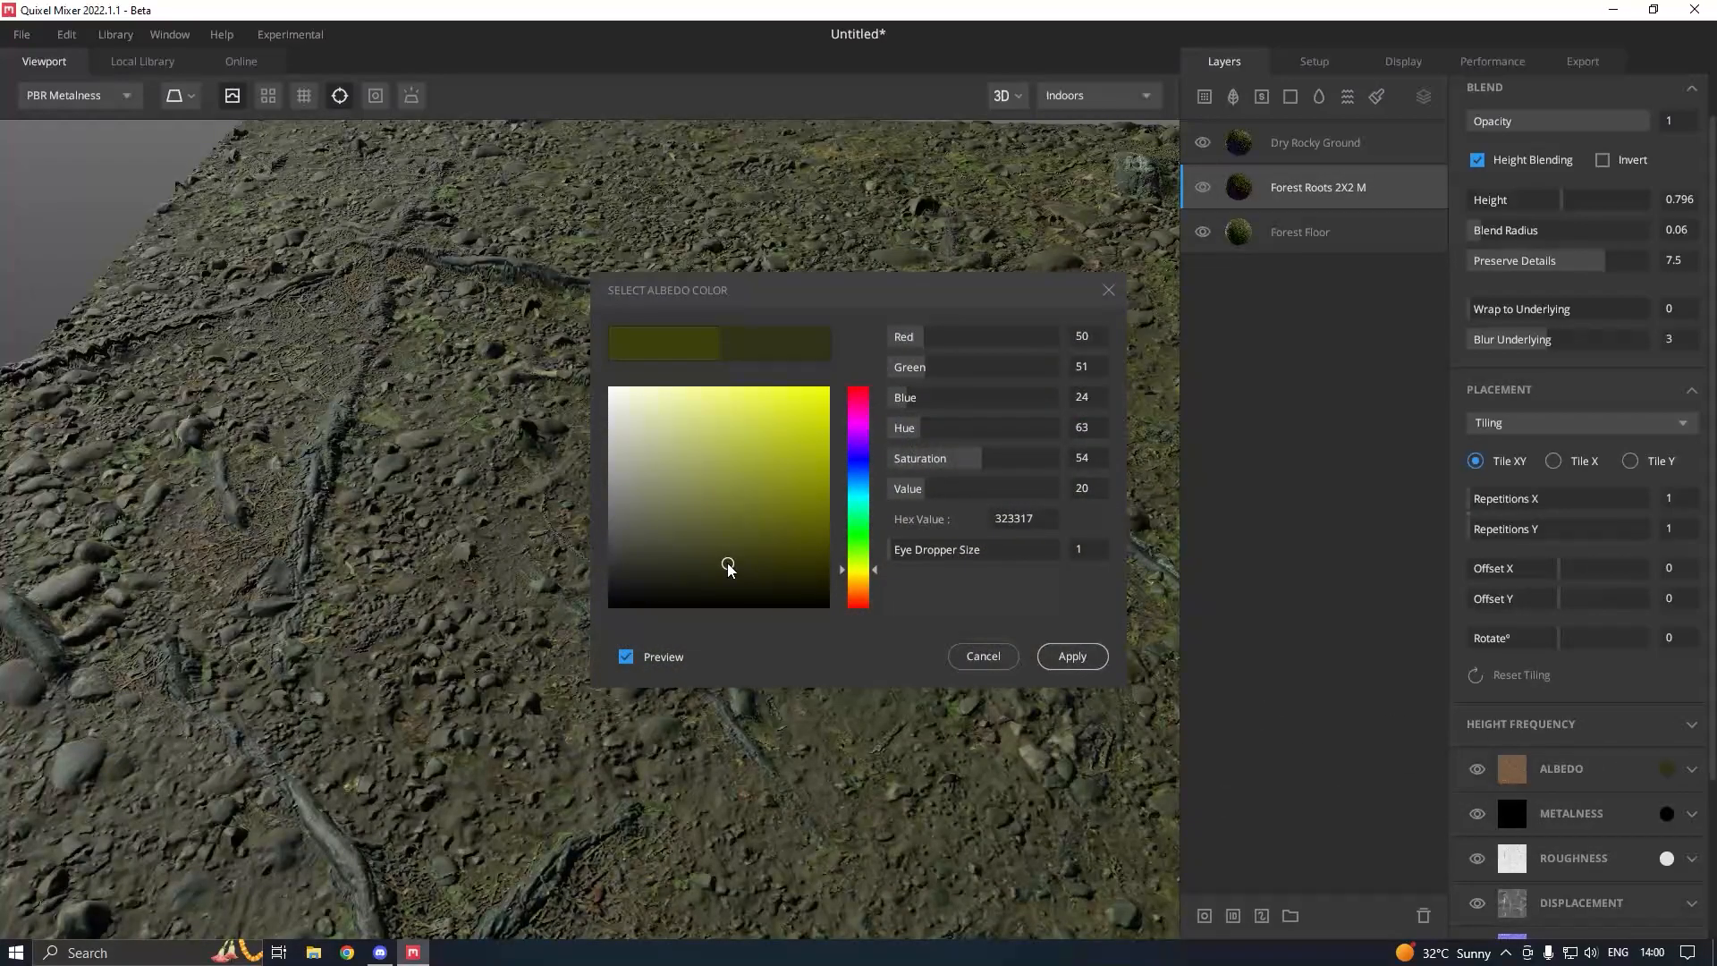
{"action": "left_click", "coordinate": [1072, 656]}
{"action": "left_click_drag", "start_coordinate": [689, 507], "coordinate": [849, 455]}
- Add the Quarry Ground Gravel surface from the local library's Gravel category as a layer above Dry Rocky Ground
{"action": "left_click", "coordinate": [1285, 148]}
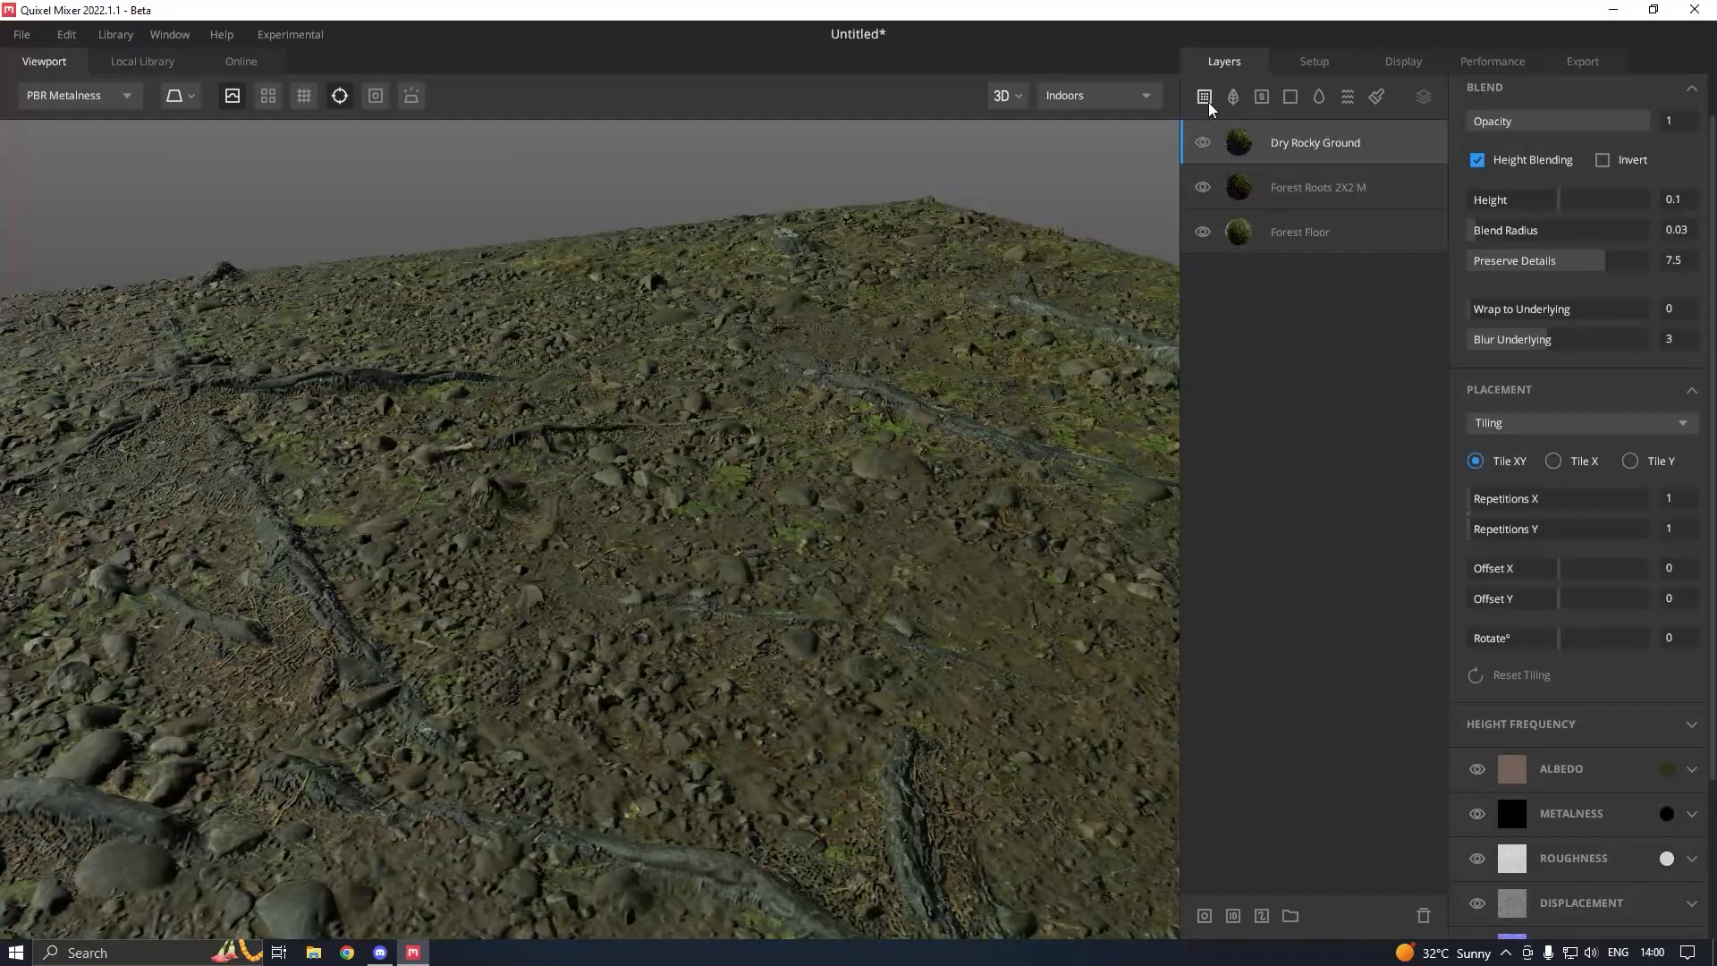
{"action": "left_click", "coordinate": [1209, 102]}
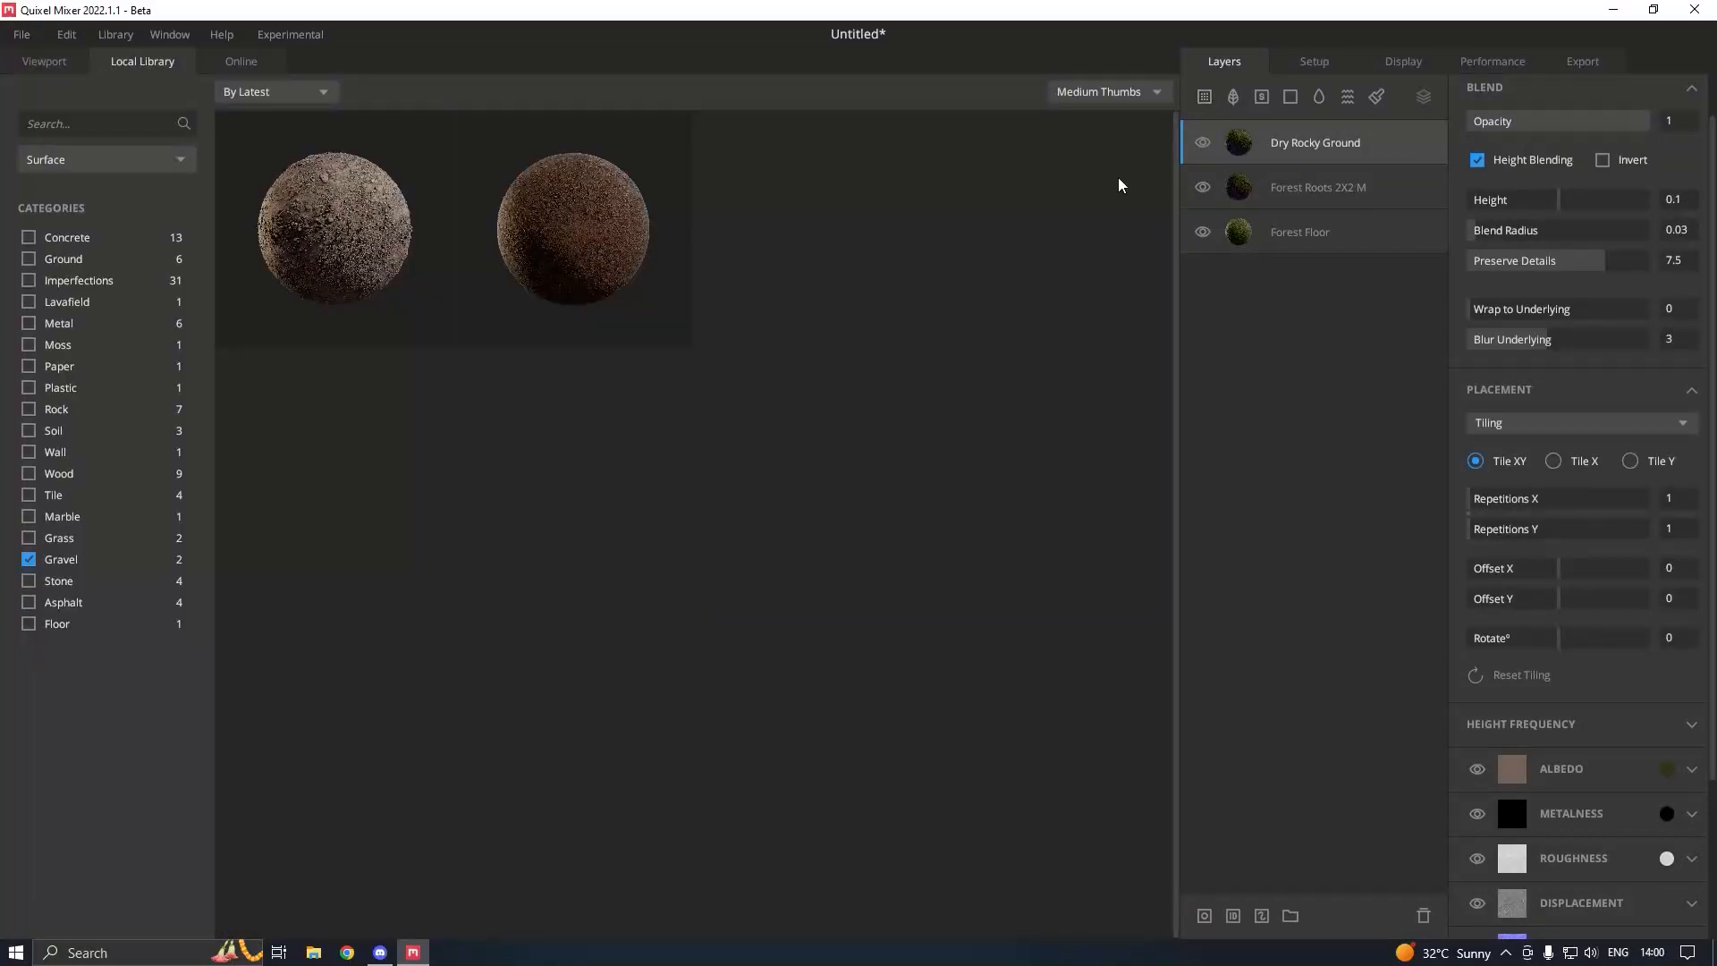
{"action": "left_click", "coordinate": [30, 558]}
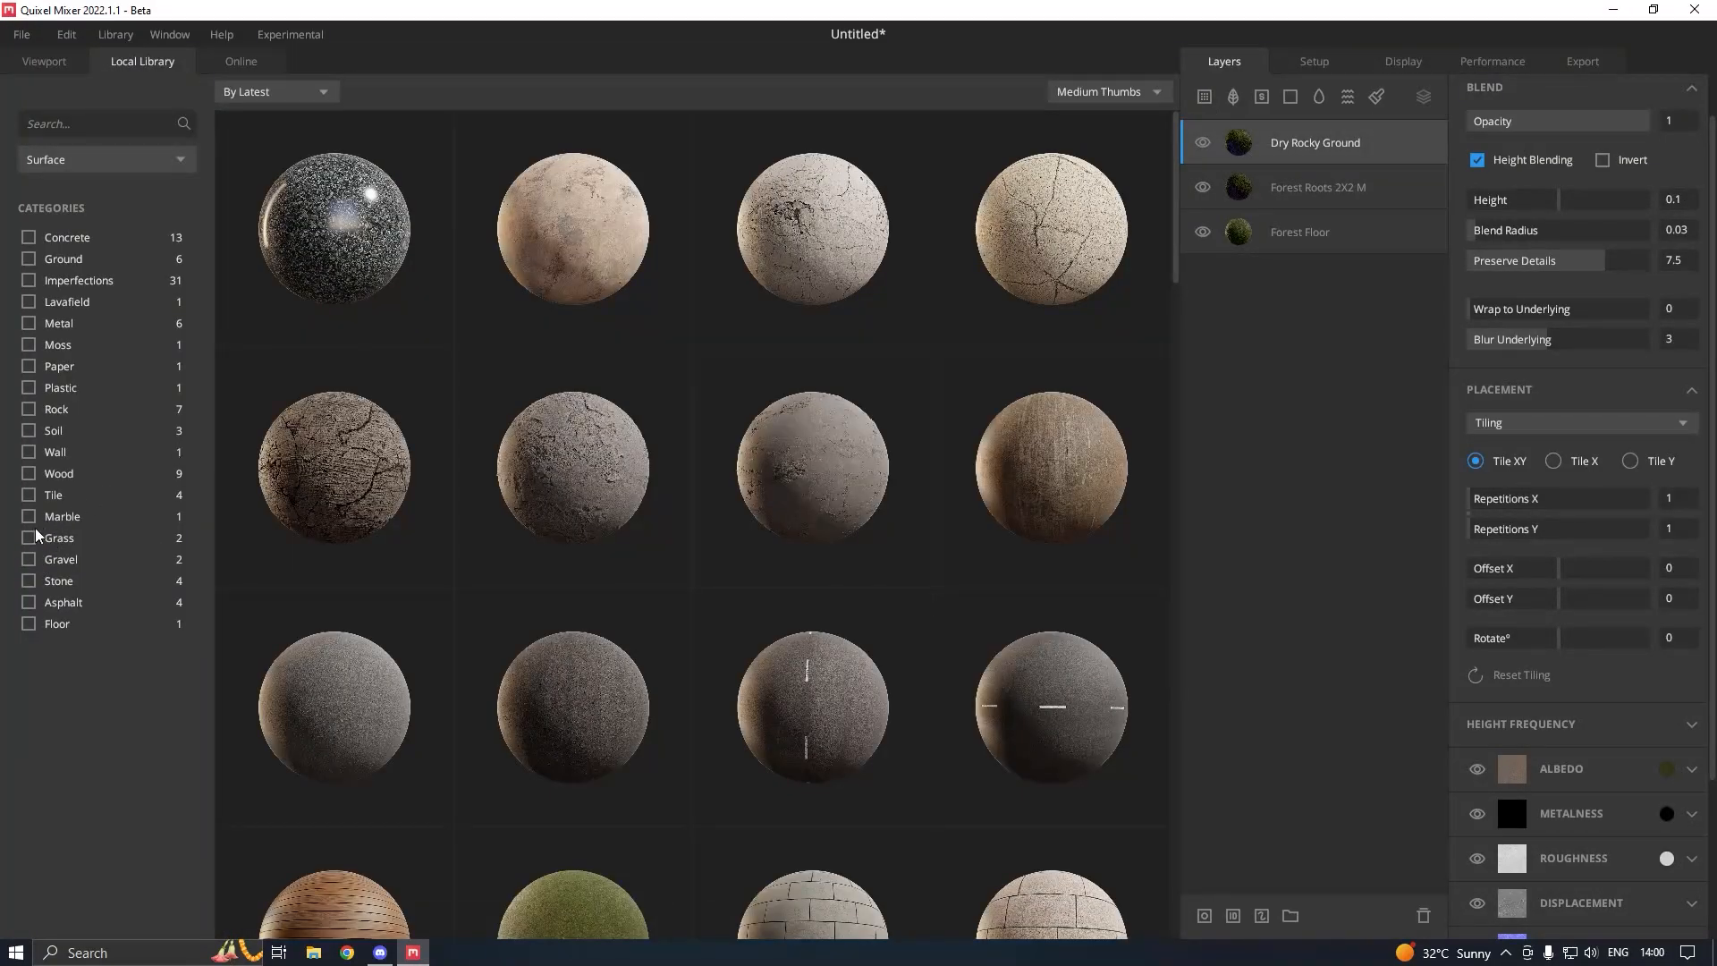
{"action": "left_click", "coordinate": [29, 473]}
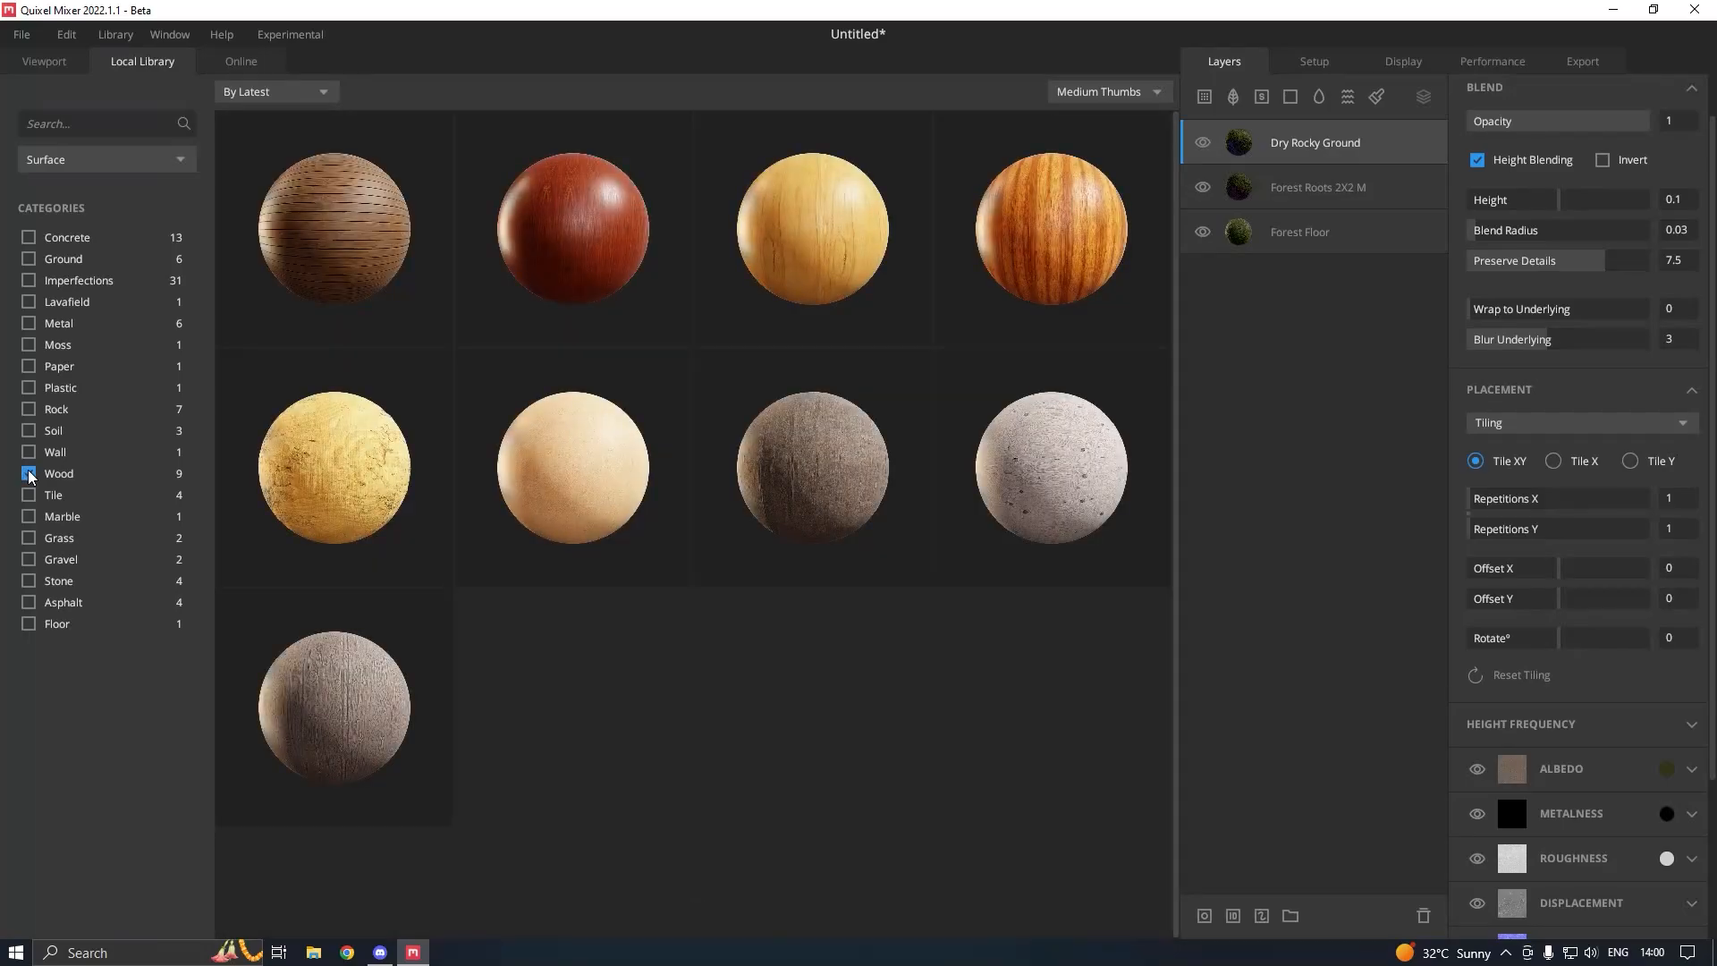
{"action": "left_click", "coordinate": [29, 473]}
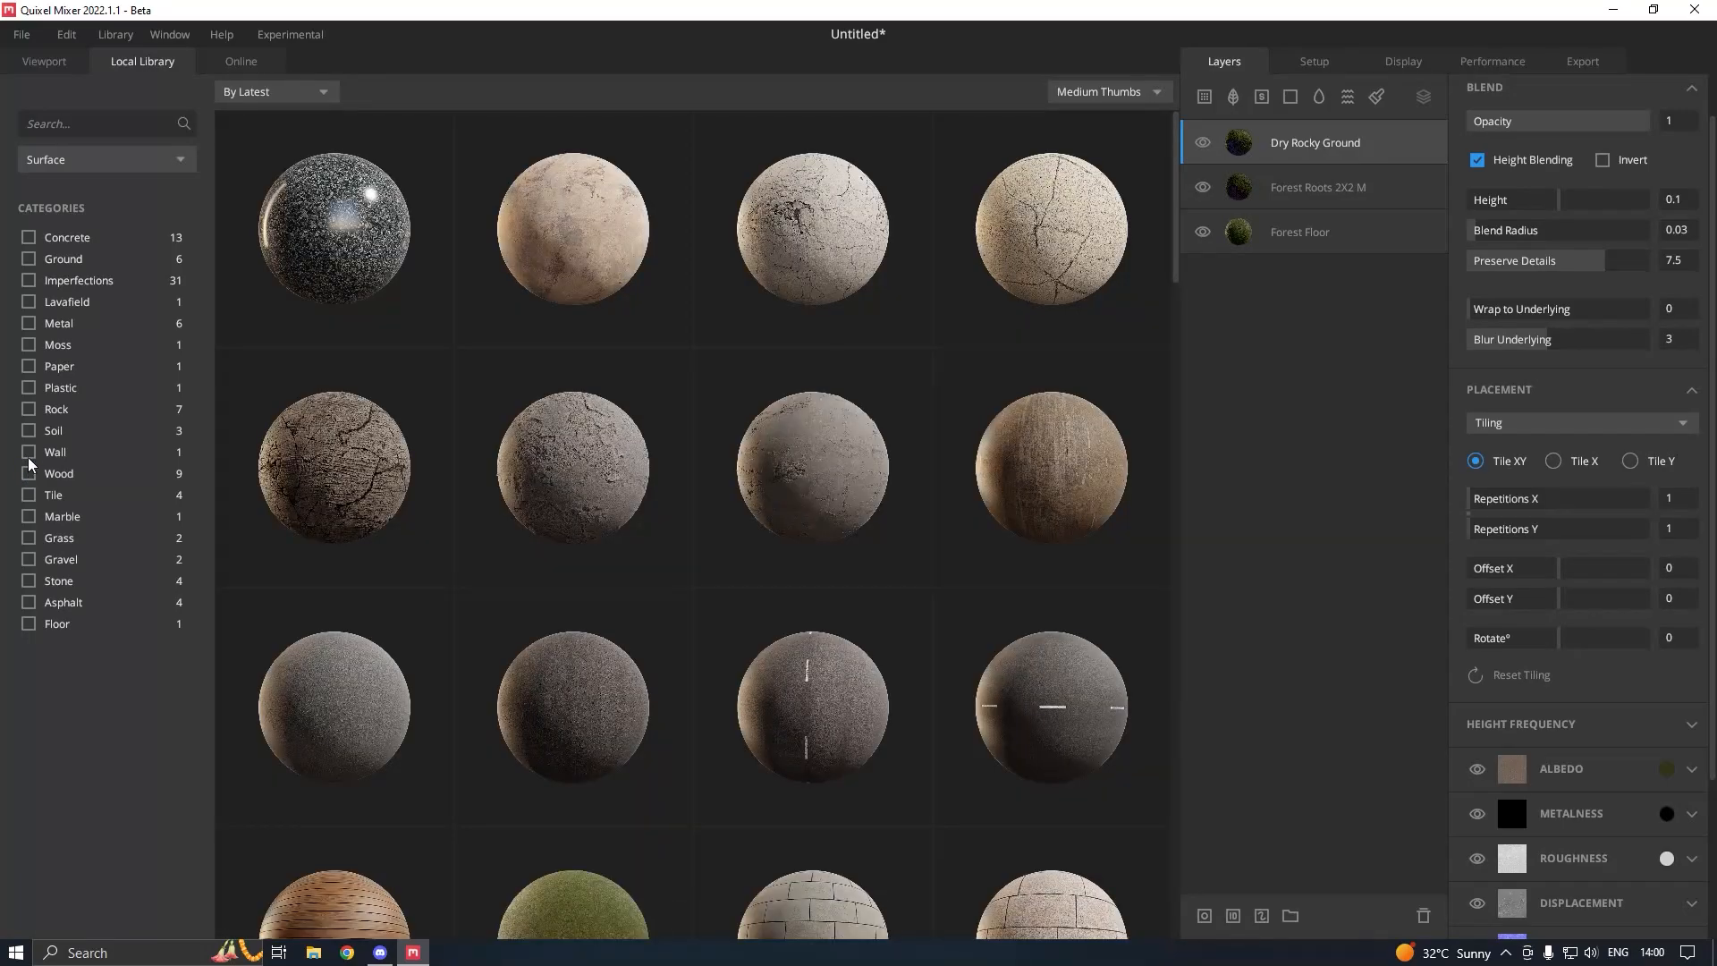
{"action": "left_click", "coordinate": [52, 61]}
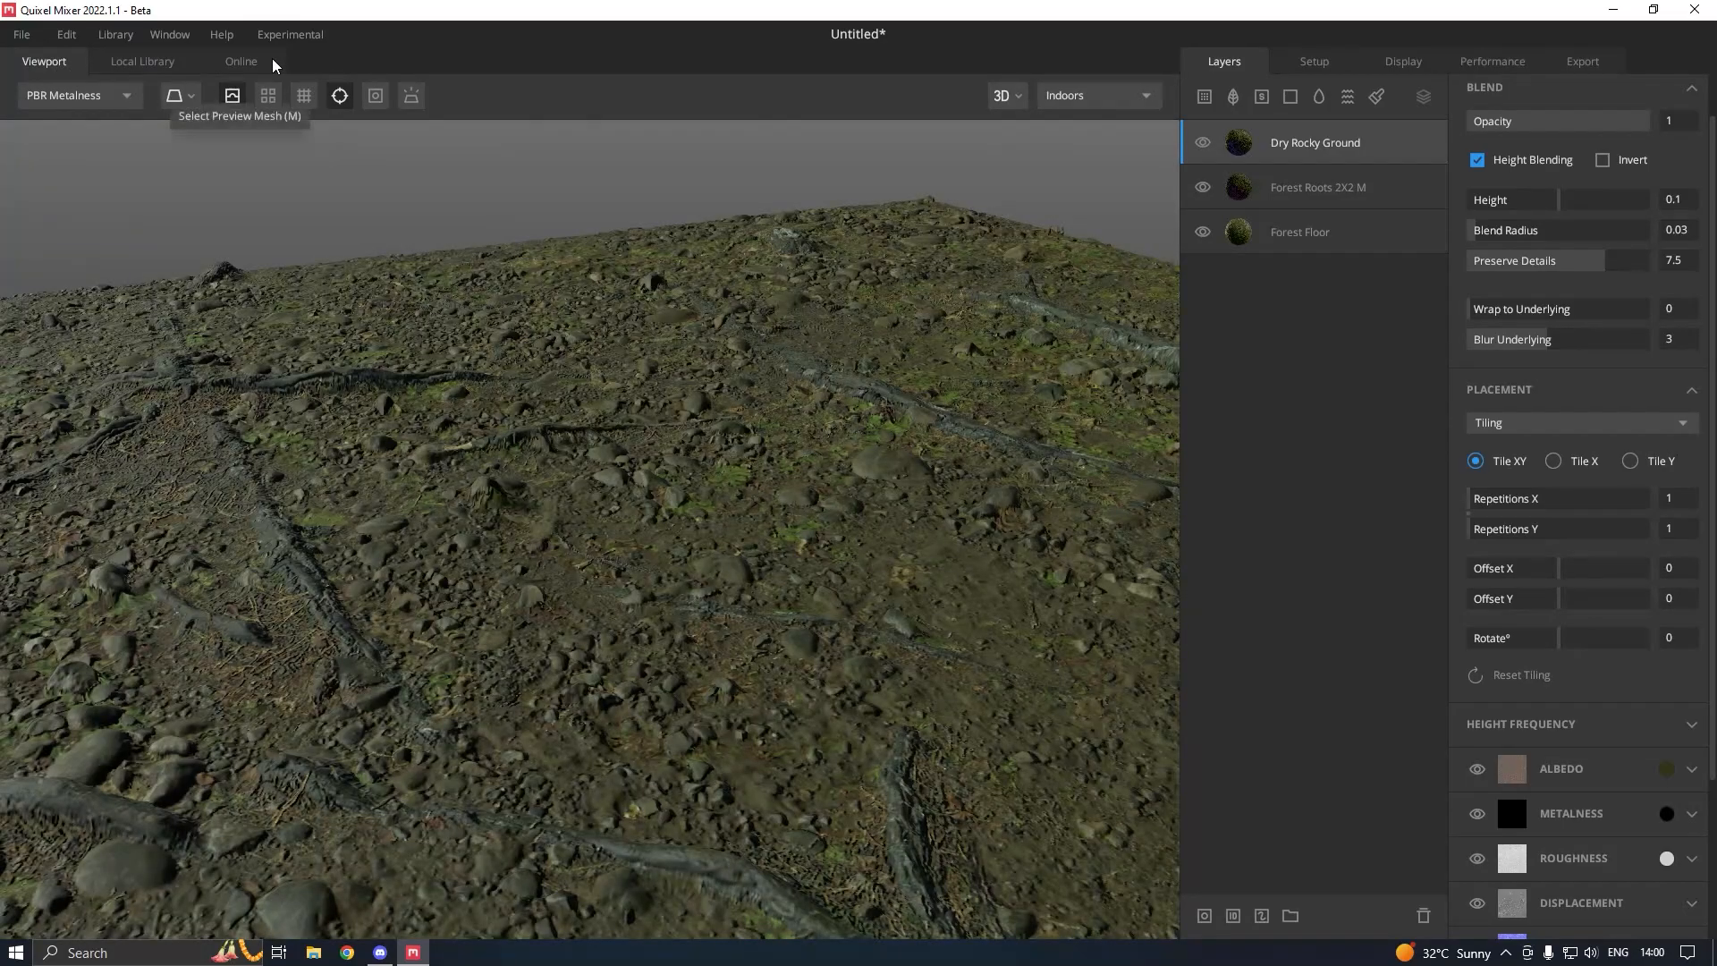
{"action": "left_click", "coordinate": [152, 61]}
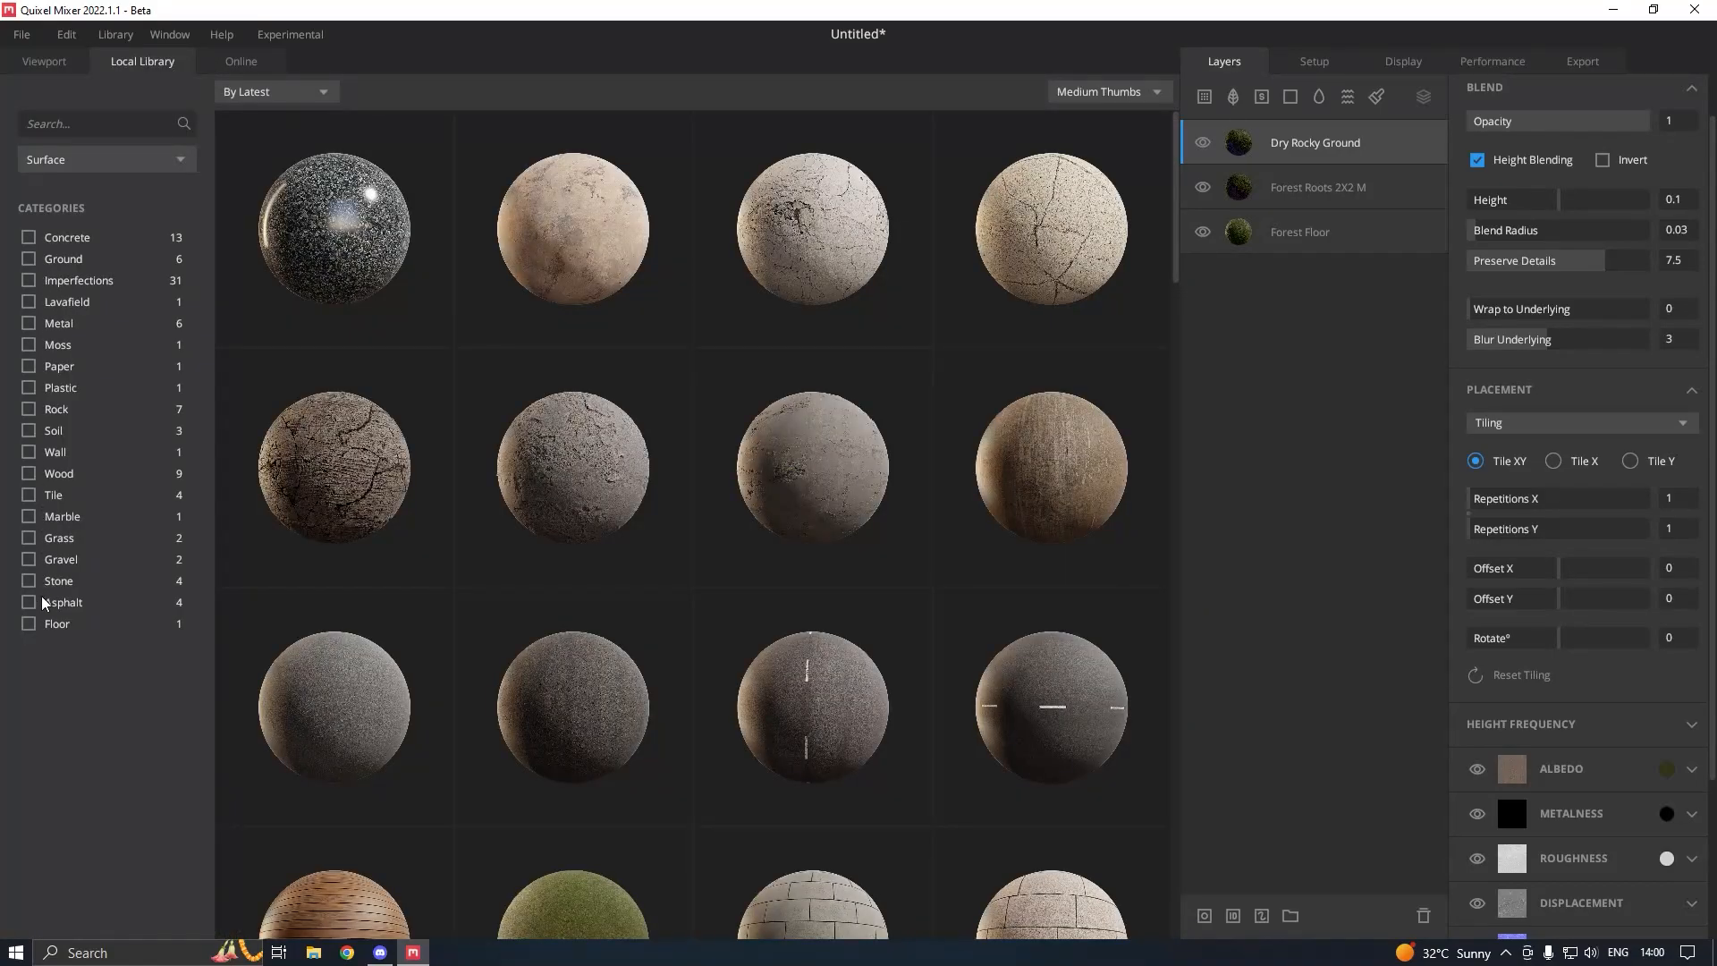
{"action": "left_click", "coordinate": [29, 560]}
{"action": "left_click", "coordinate": [529, 282]}
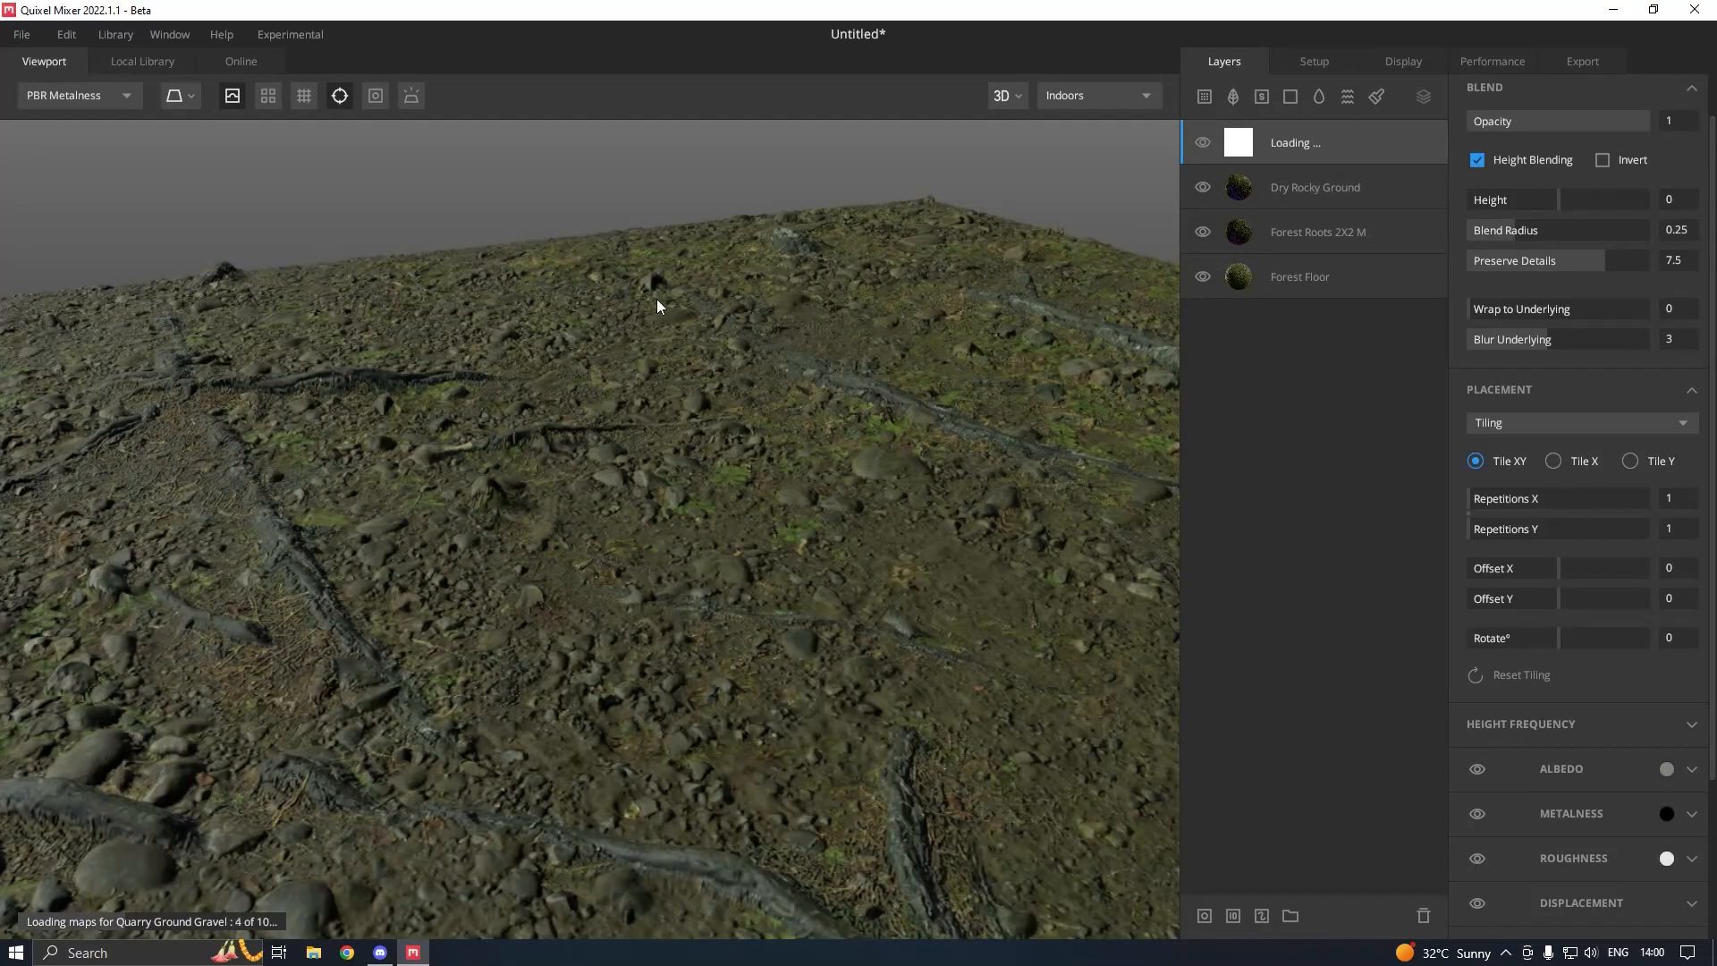
- Set the Quarry Ground Gravel layer's blend radius to 0.04 and its blend height to -0.498
{"action": "left_click_drag", "start_coordinate": [719, 499], "coordinate": [548, 566]}
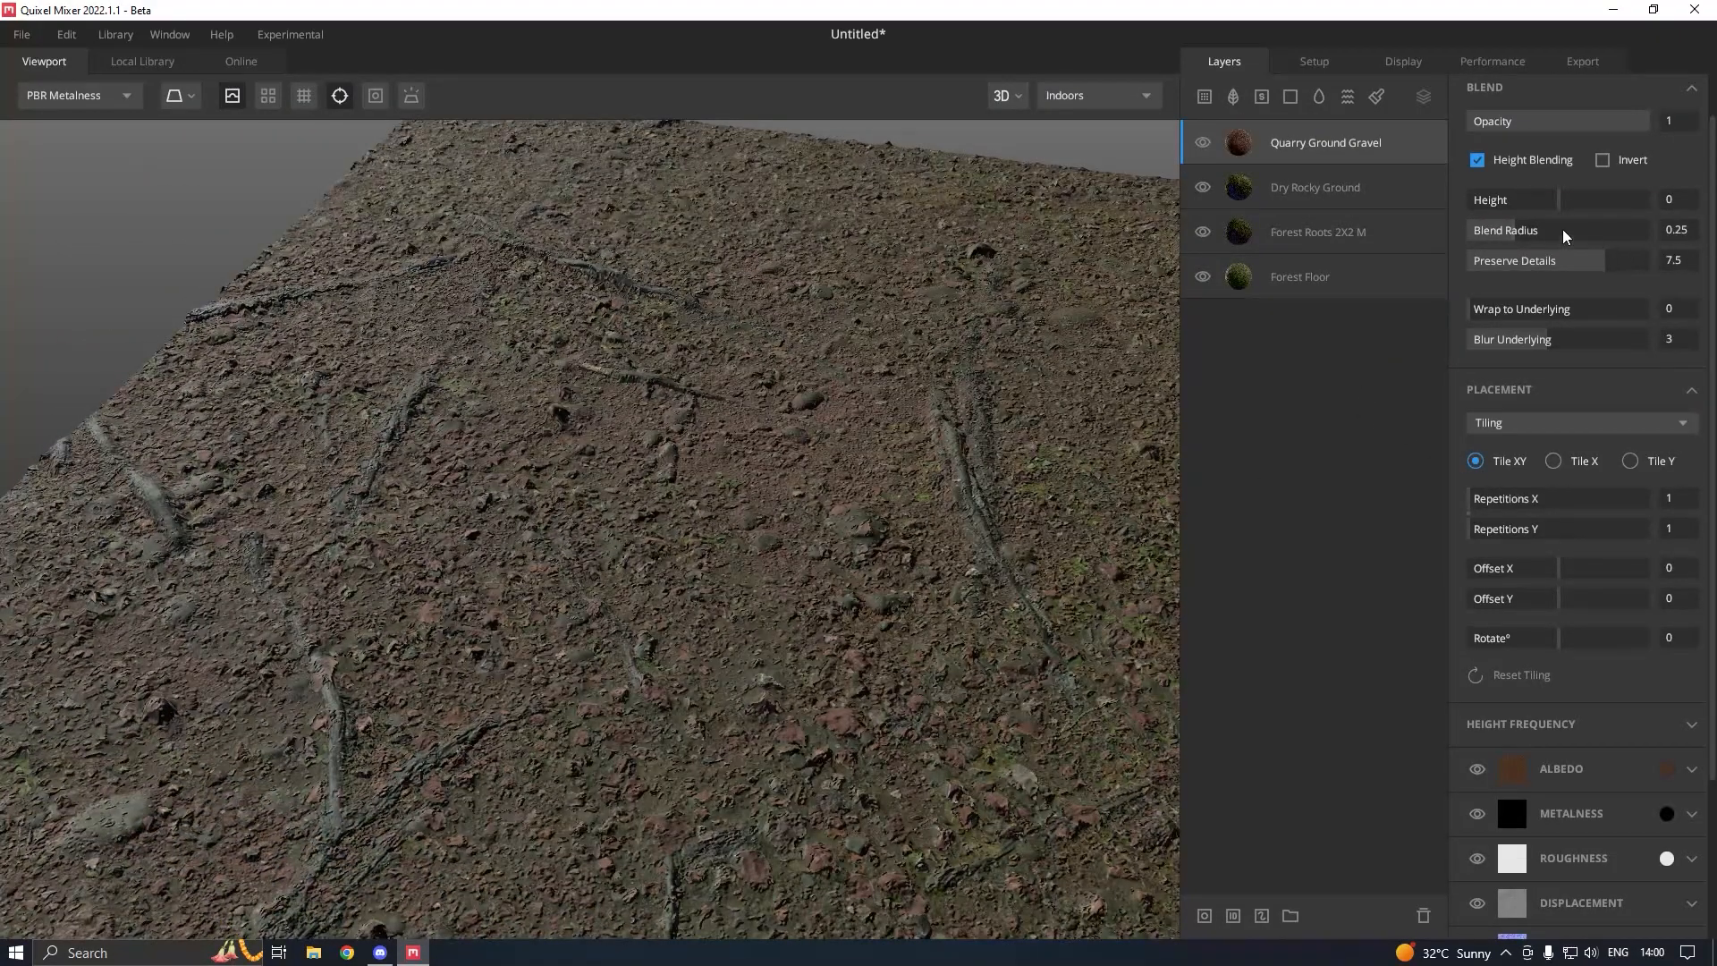
{"action": "left_click_drag", "start_coordinate": [1507, 228], "coordinate": [1464, 231]}
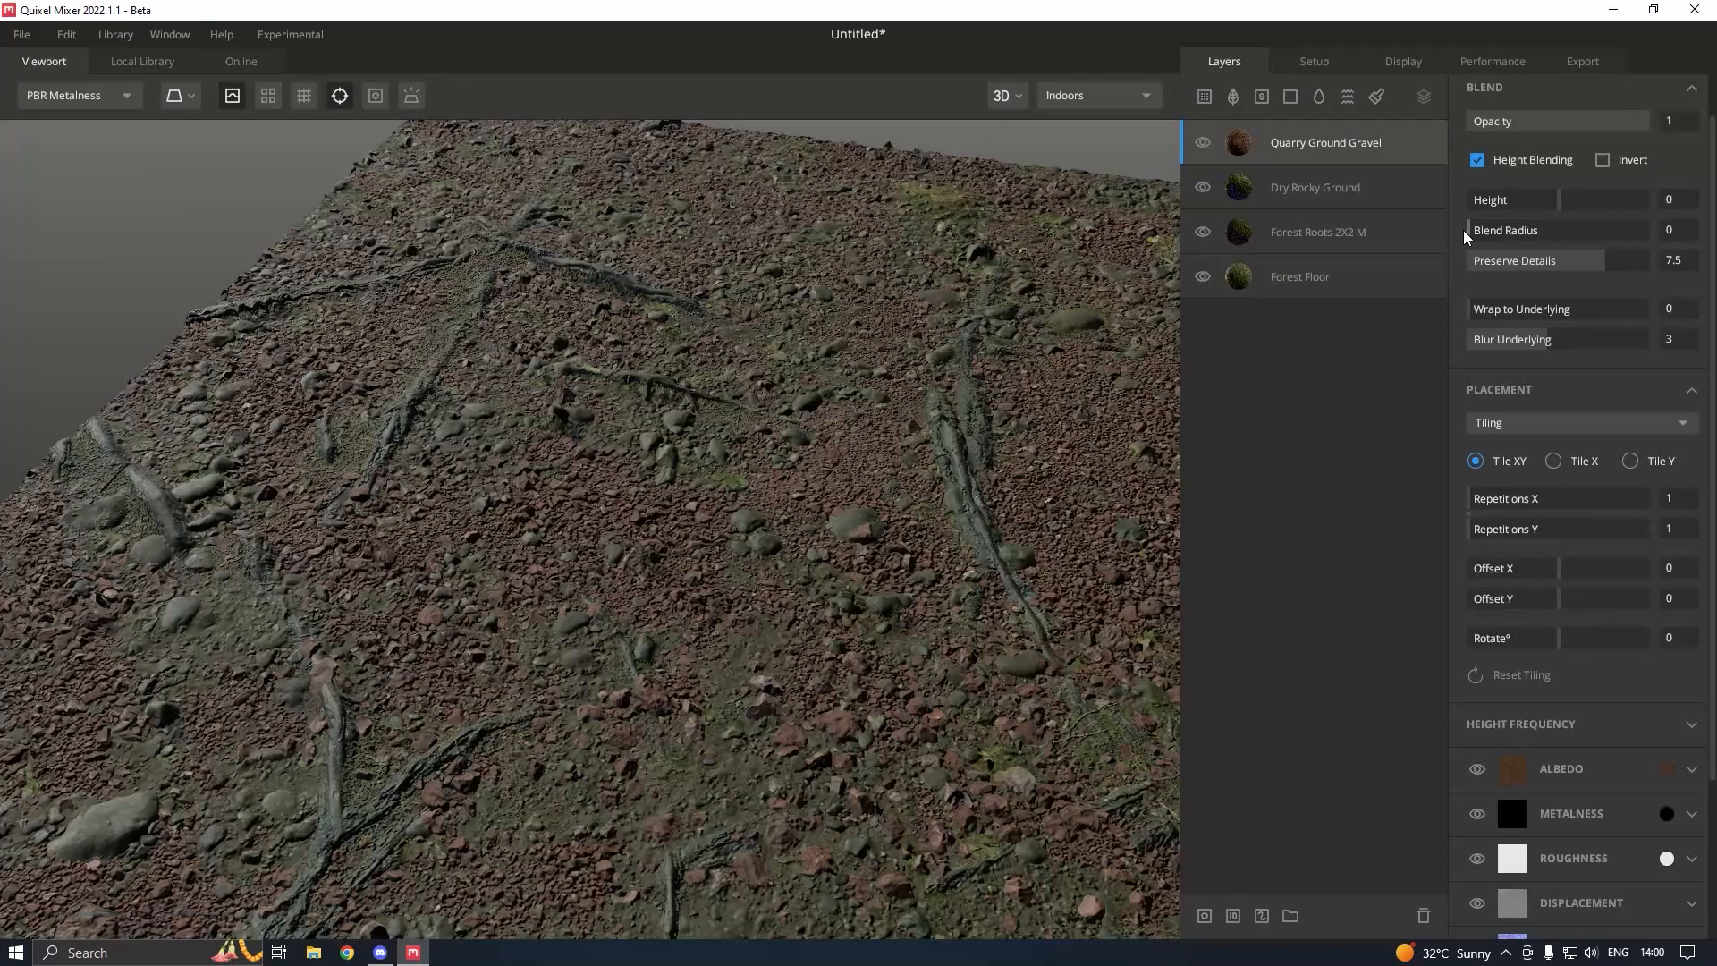
{"action": "scroll", "coordinate": [767, 431], "scroll_direction": "up", "scroll_amount": 3}
{"action": "left_click_drag", "start_coordinate": [766, 431], "coordinate": [853, 416]}
{"action": "left_click_drag", "start_coordinate": [1566, 199], "coordinate": [1476, 227]}
- Match the Quarry Ground Gravel layer's albedo color to the underlying layers, and darken and desaturate it to 1E1E15
{"action": "right_click", "coordinate": [1668, 770]}
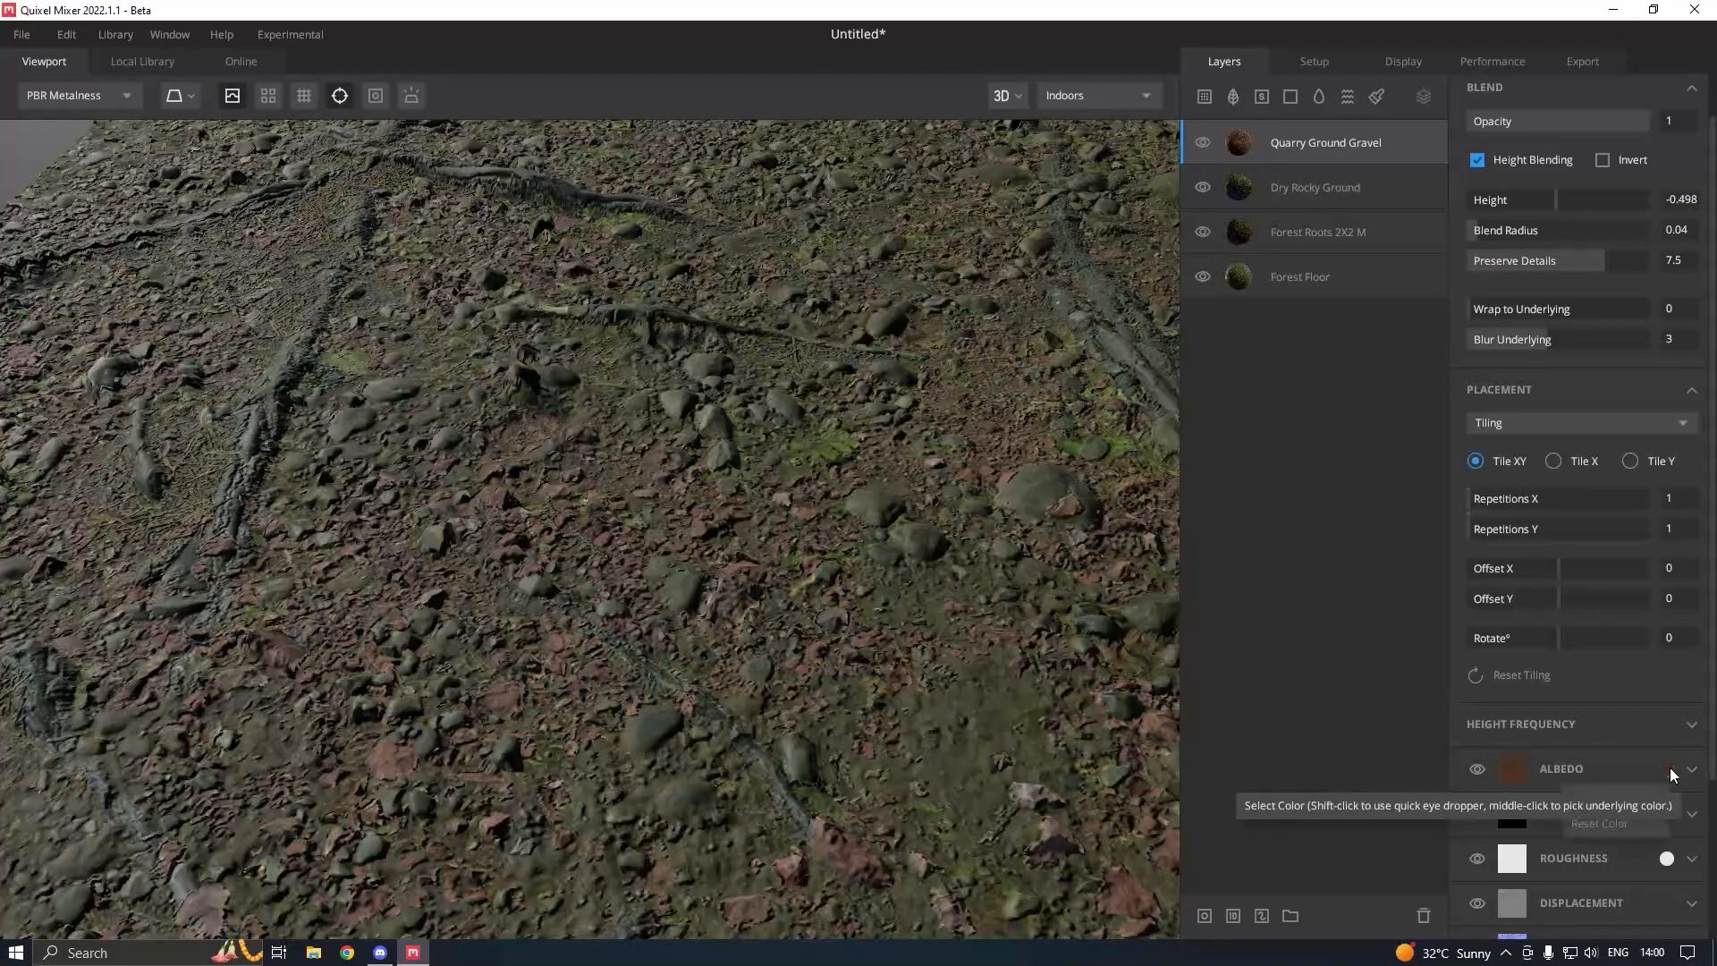
{"action": "left_click", "coordinate": [1609, 794]}
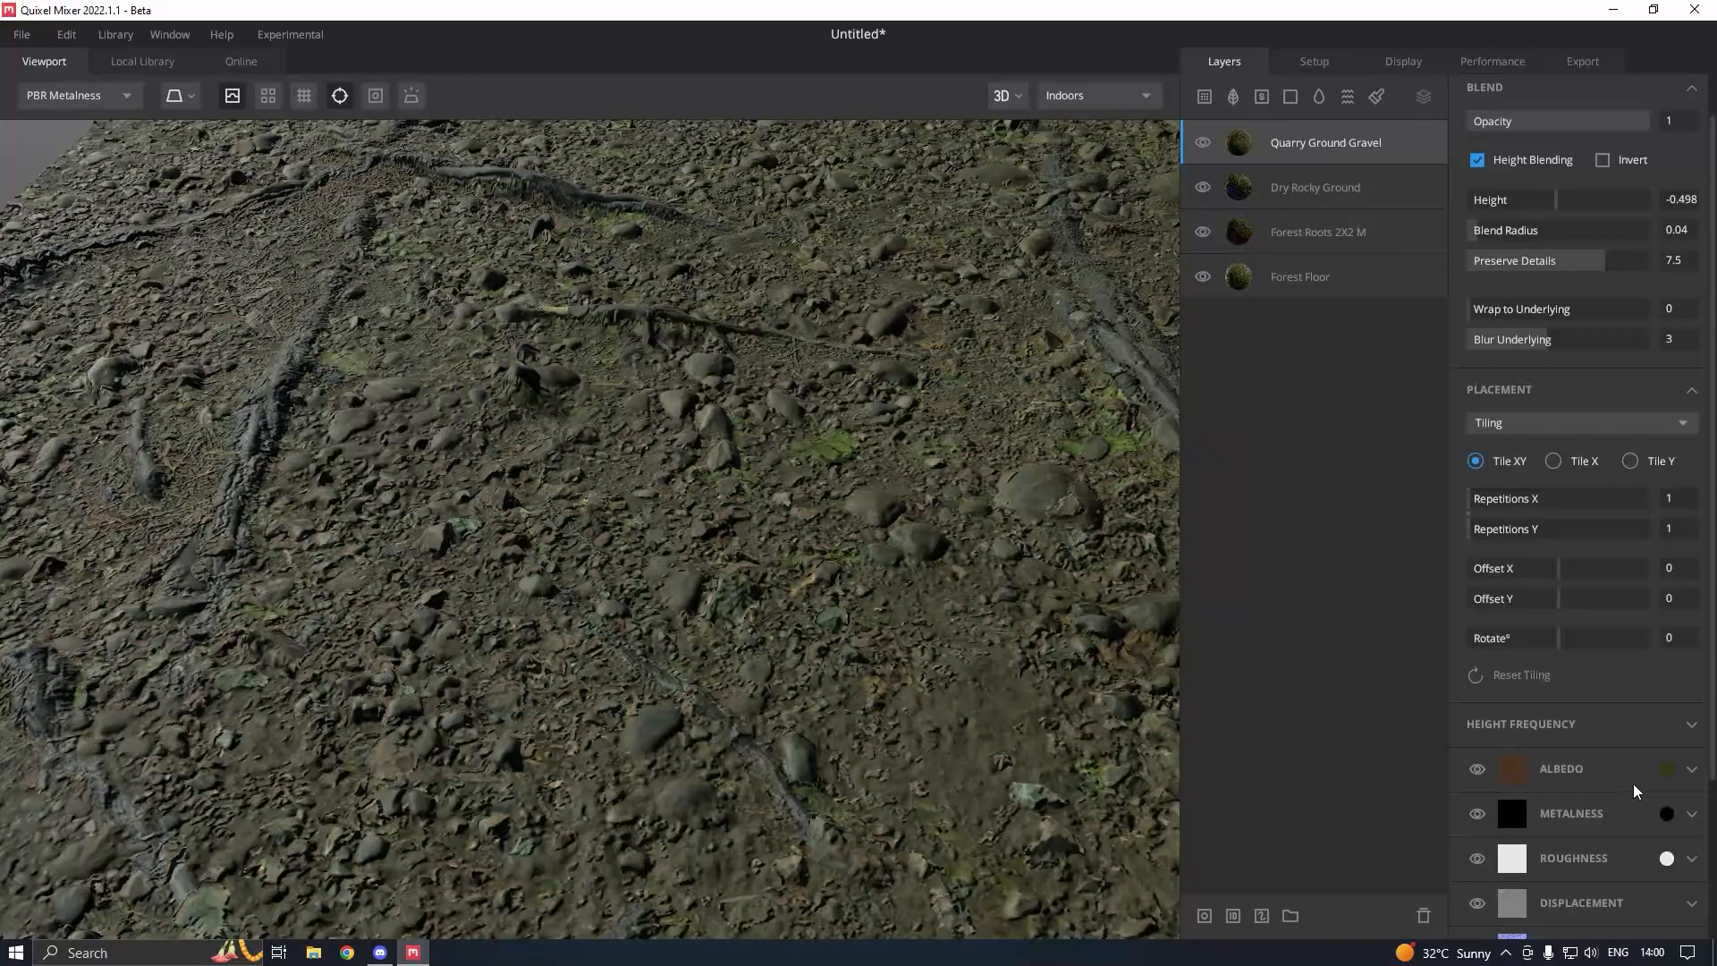
{"action": "left_click", "coordinate": [1664, 769]}
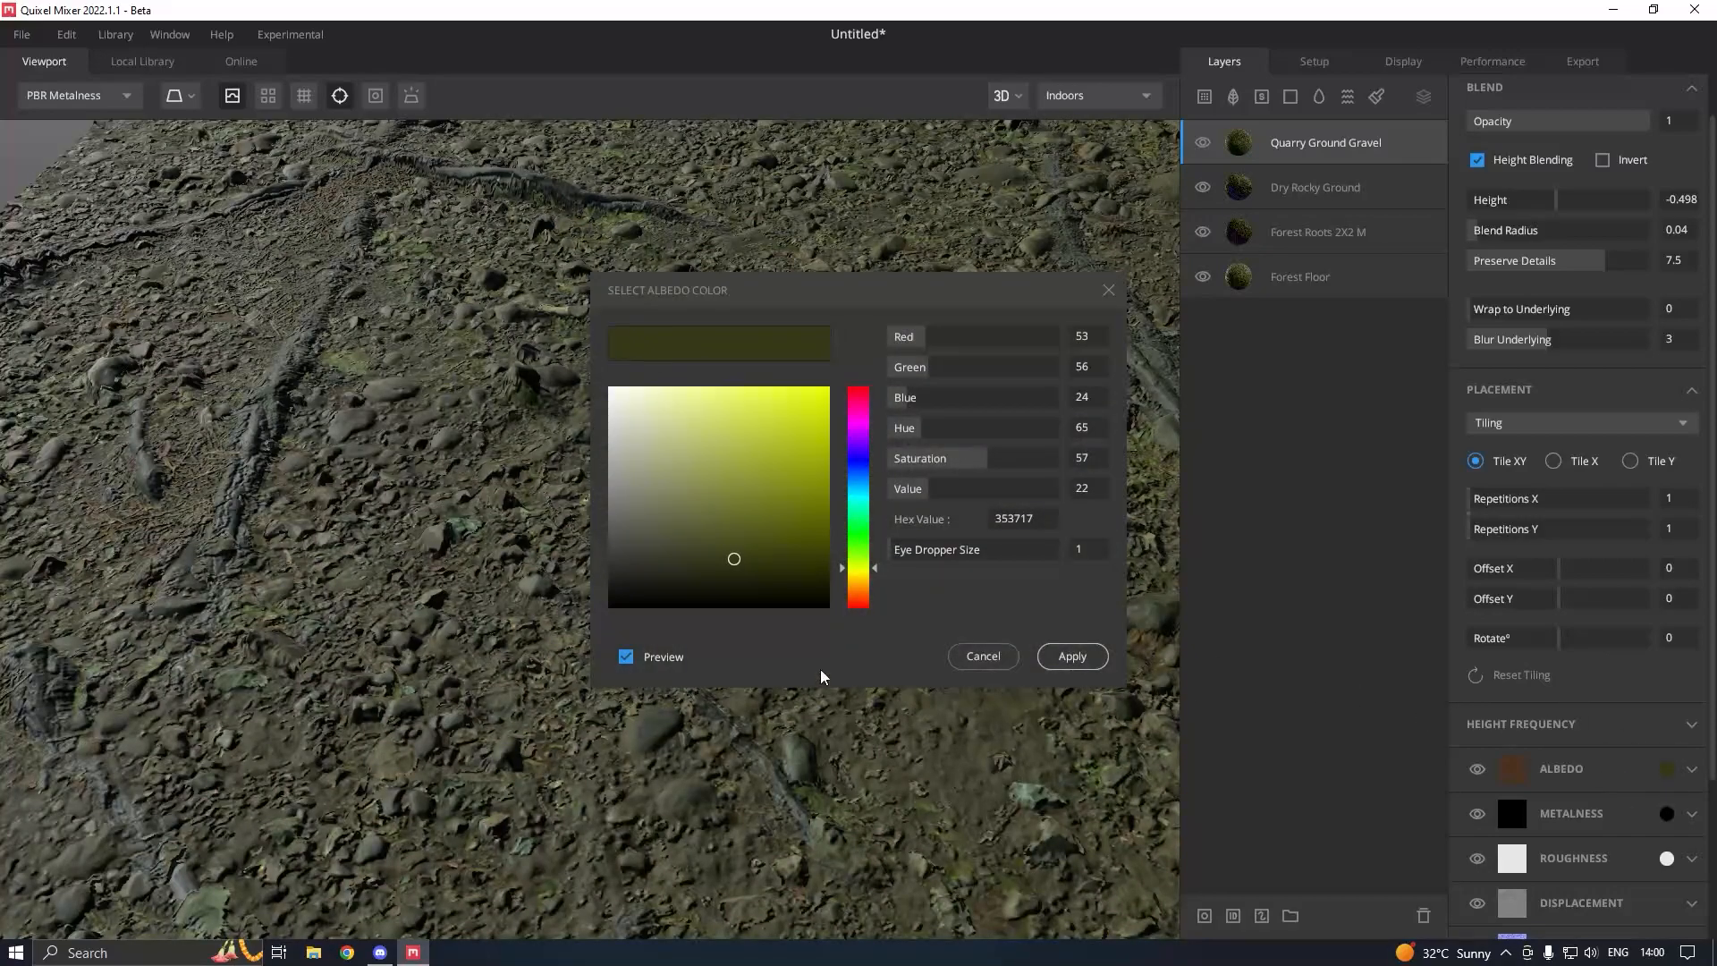
{"action": "left_click", "coordinate": [672, 582]}
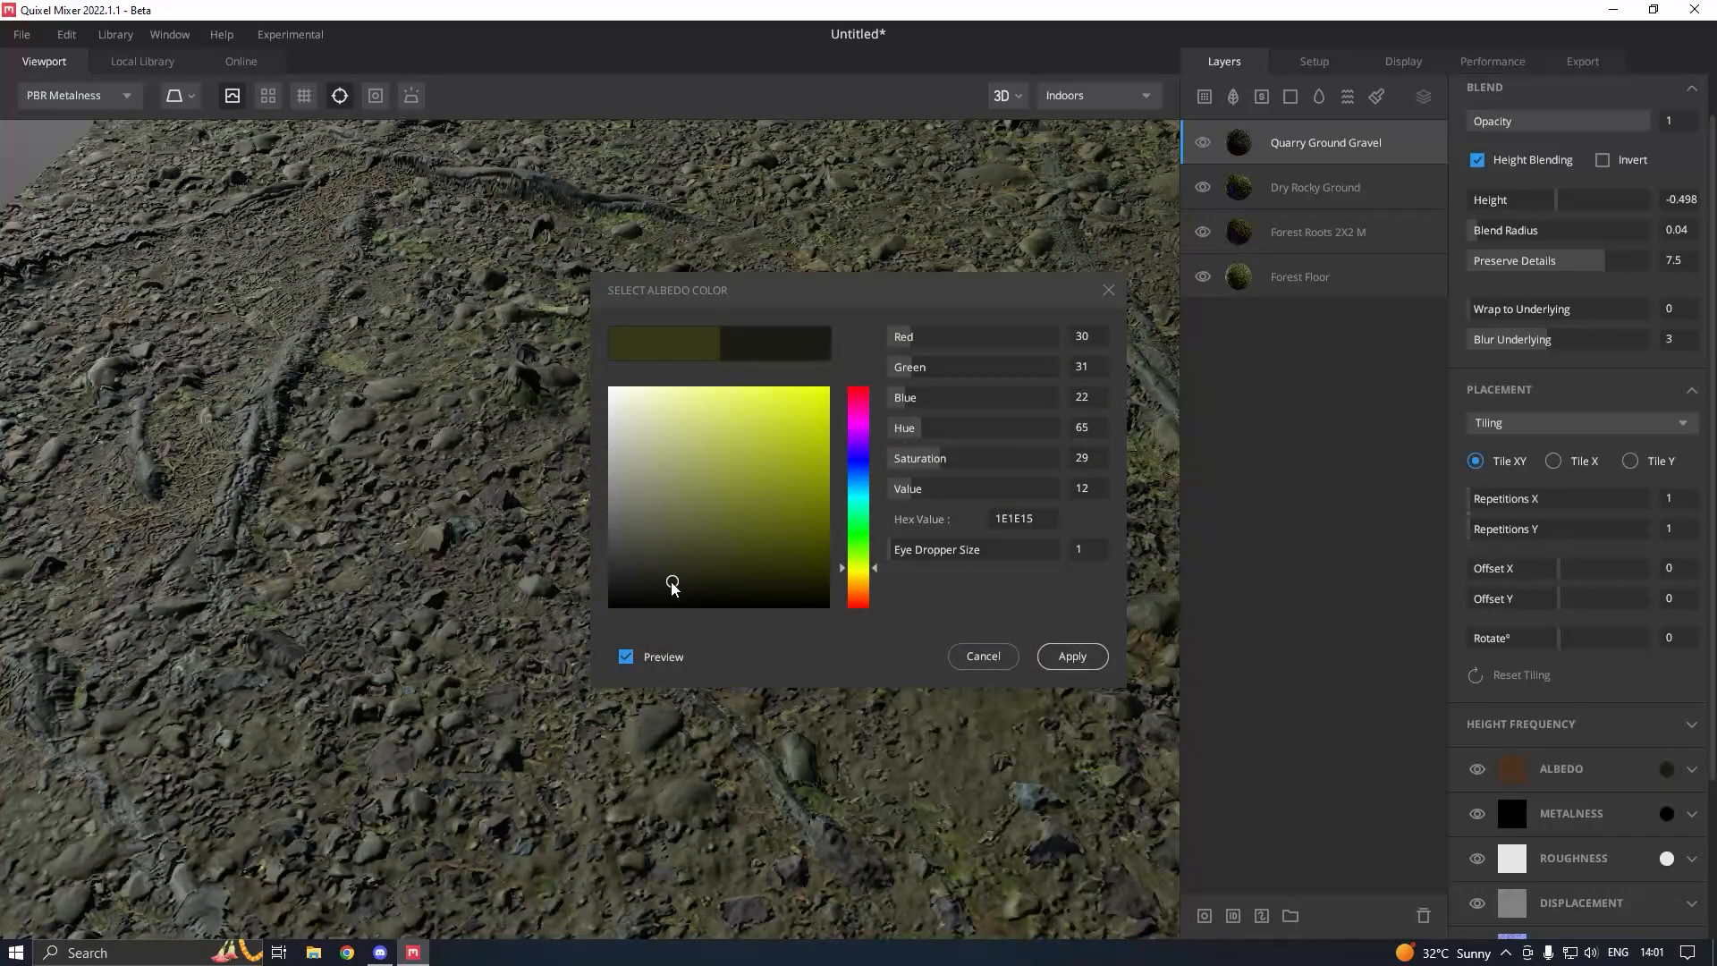
{"action": "left_click", "coordinate": [1072, 656]}
- Raise the Forest Roots layer's blend height to 1.891, keeping a blend radius of 0.06
{"action": "scroll", "coordinate": [716, 653], "scroll_direction": "down", "scroll_amount": 5}
{"action": "left_click_drag", "start_coordinate": [760, 640], "coordinate": [678, 620]}
{"action": "left_click", "coordinate": [1330, 227]}
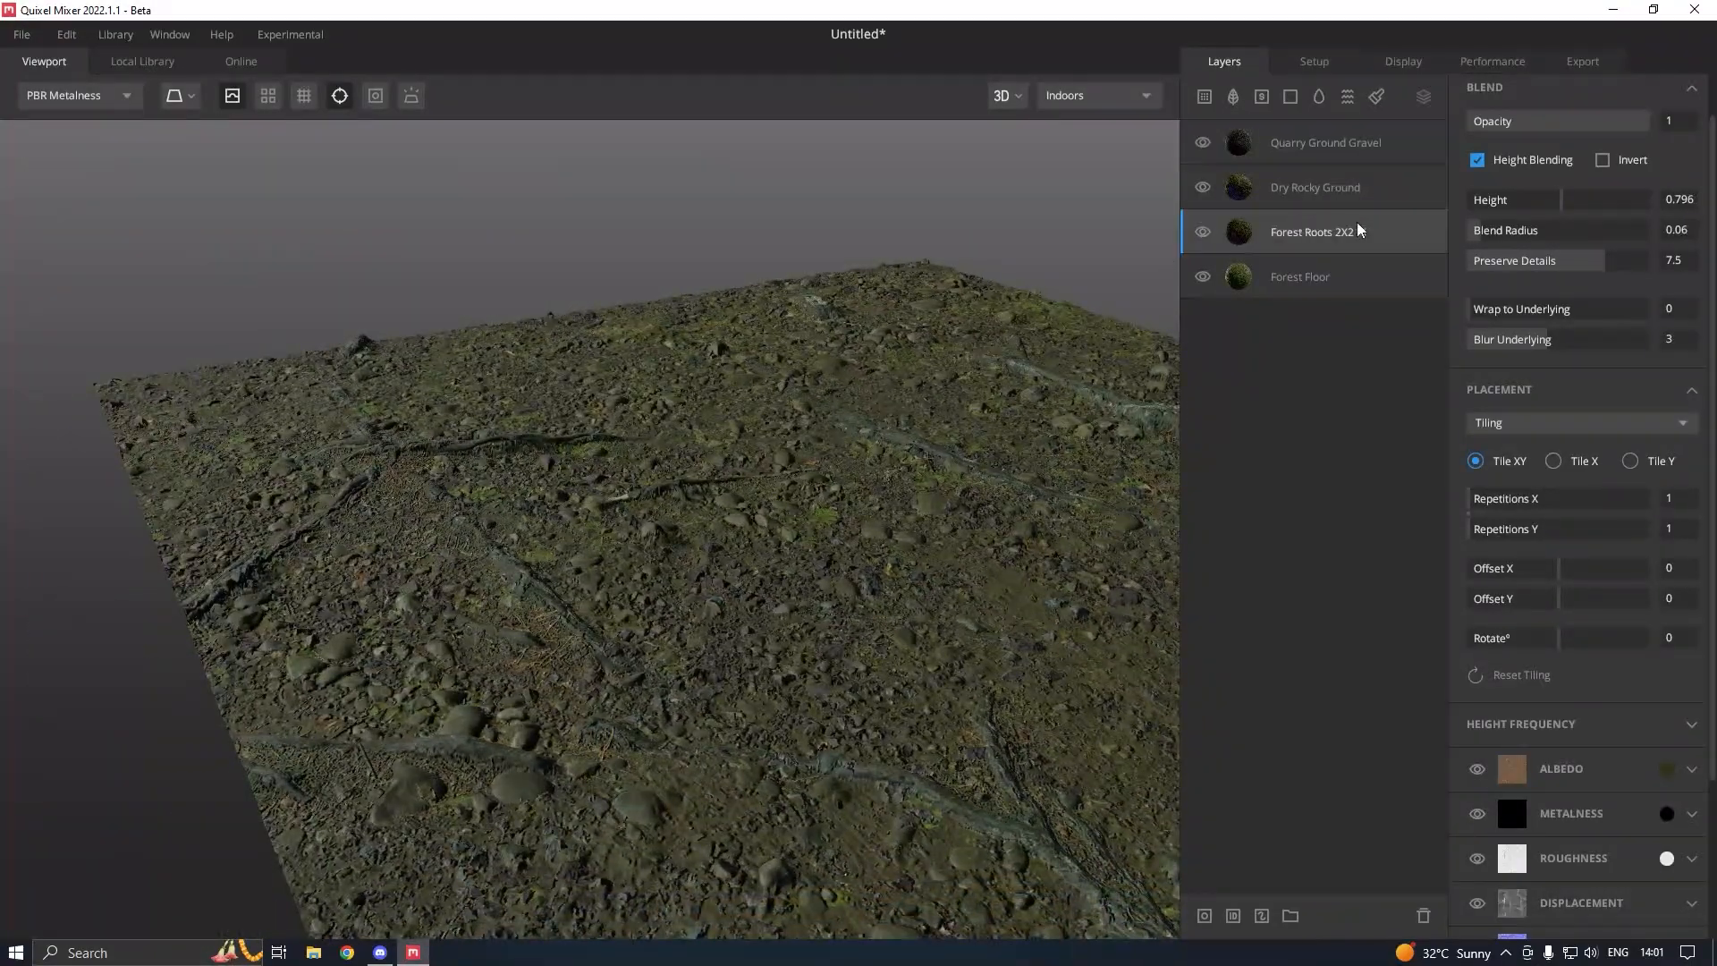
{"action": "left_click_drag", "start_coordinate": [1564, 202], "coordinate": [1480, 227]}
{"action": "mouse_move", "coordinate": [847, 337]}
{"action": "left_mouse_down"}
{"action": "mouse_move", "coordinate": [454, 397]}
{"action": "mouse_move", "coordinate": [803, 516]}
{"action": "mouse_move", "coordinate": [606, 529]}
{"action": "mouse_move", "coordinate": [828, 432]}
{"action": "mouse_move", "coordinate": [850, 383]}
{"action": "mouse_move", "coordinate": [963, 475]}
{"action": "left_mouse_up"}
- Raise the Dry Rocky Ground layer's blend height to 0.498
{"action": "left_click", "coordinate": [1297, 190]}
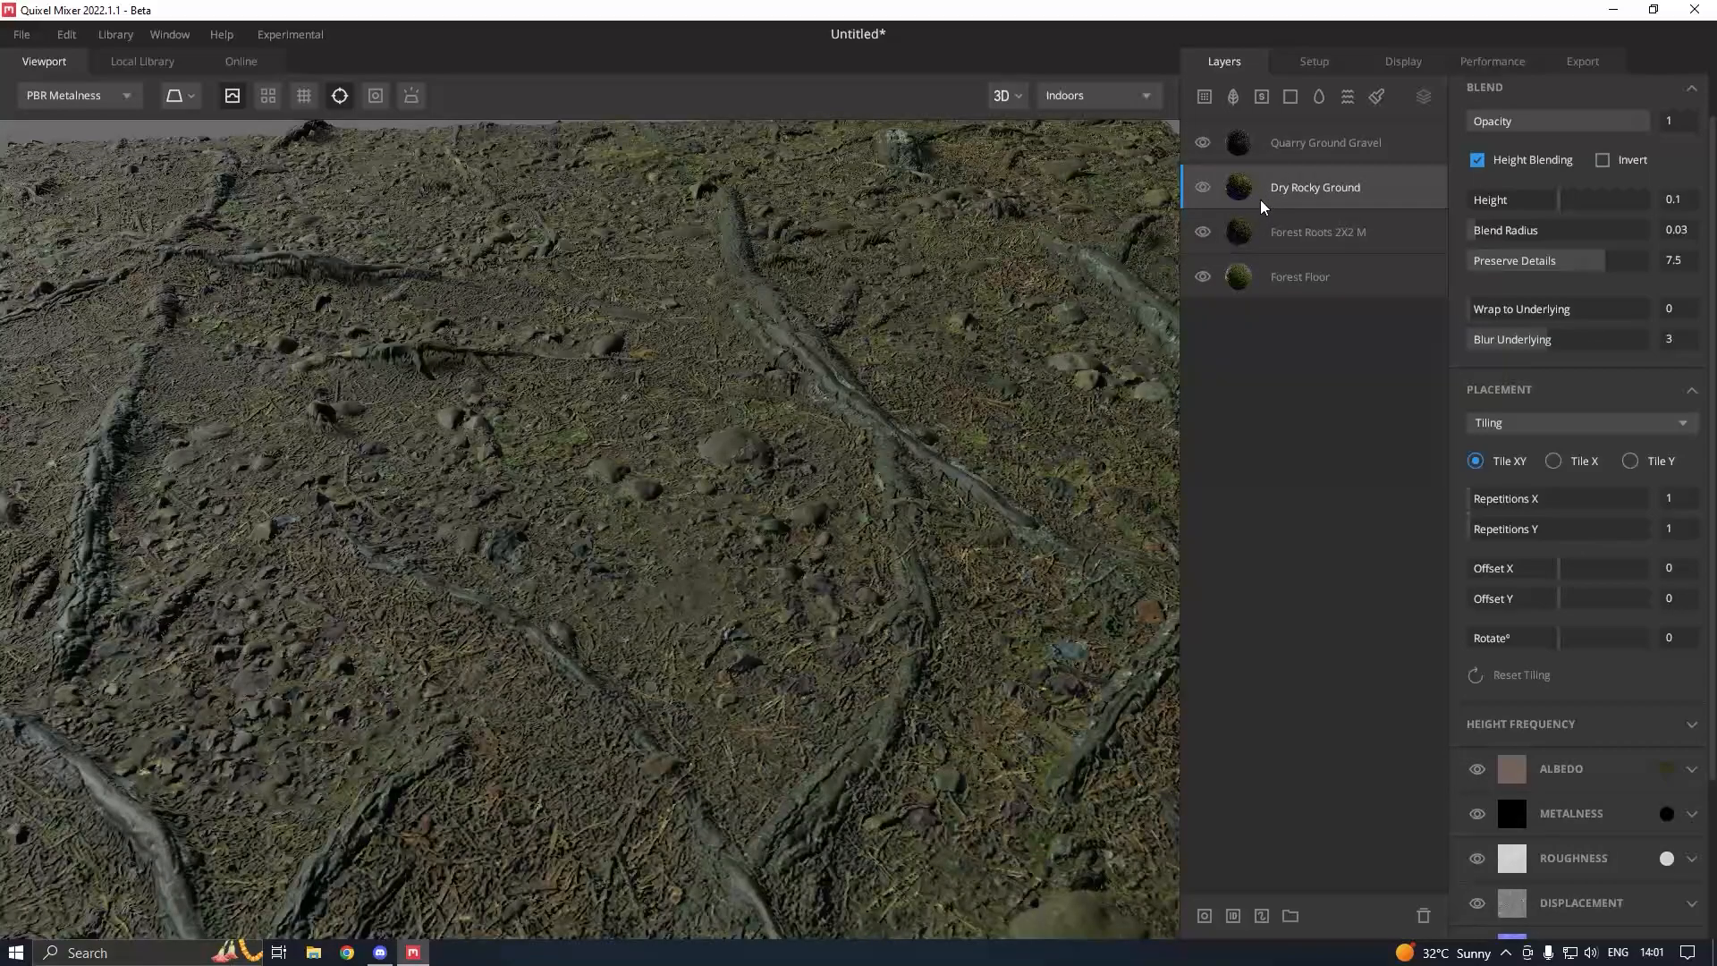
{"action": "left_click_drag", "start_coordinate": [1558, 200], "coordinate": [1560, 200]}
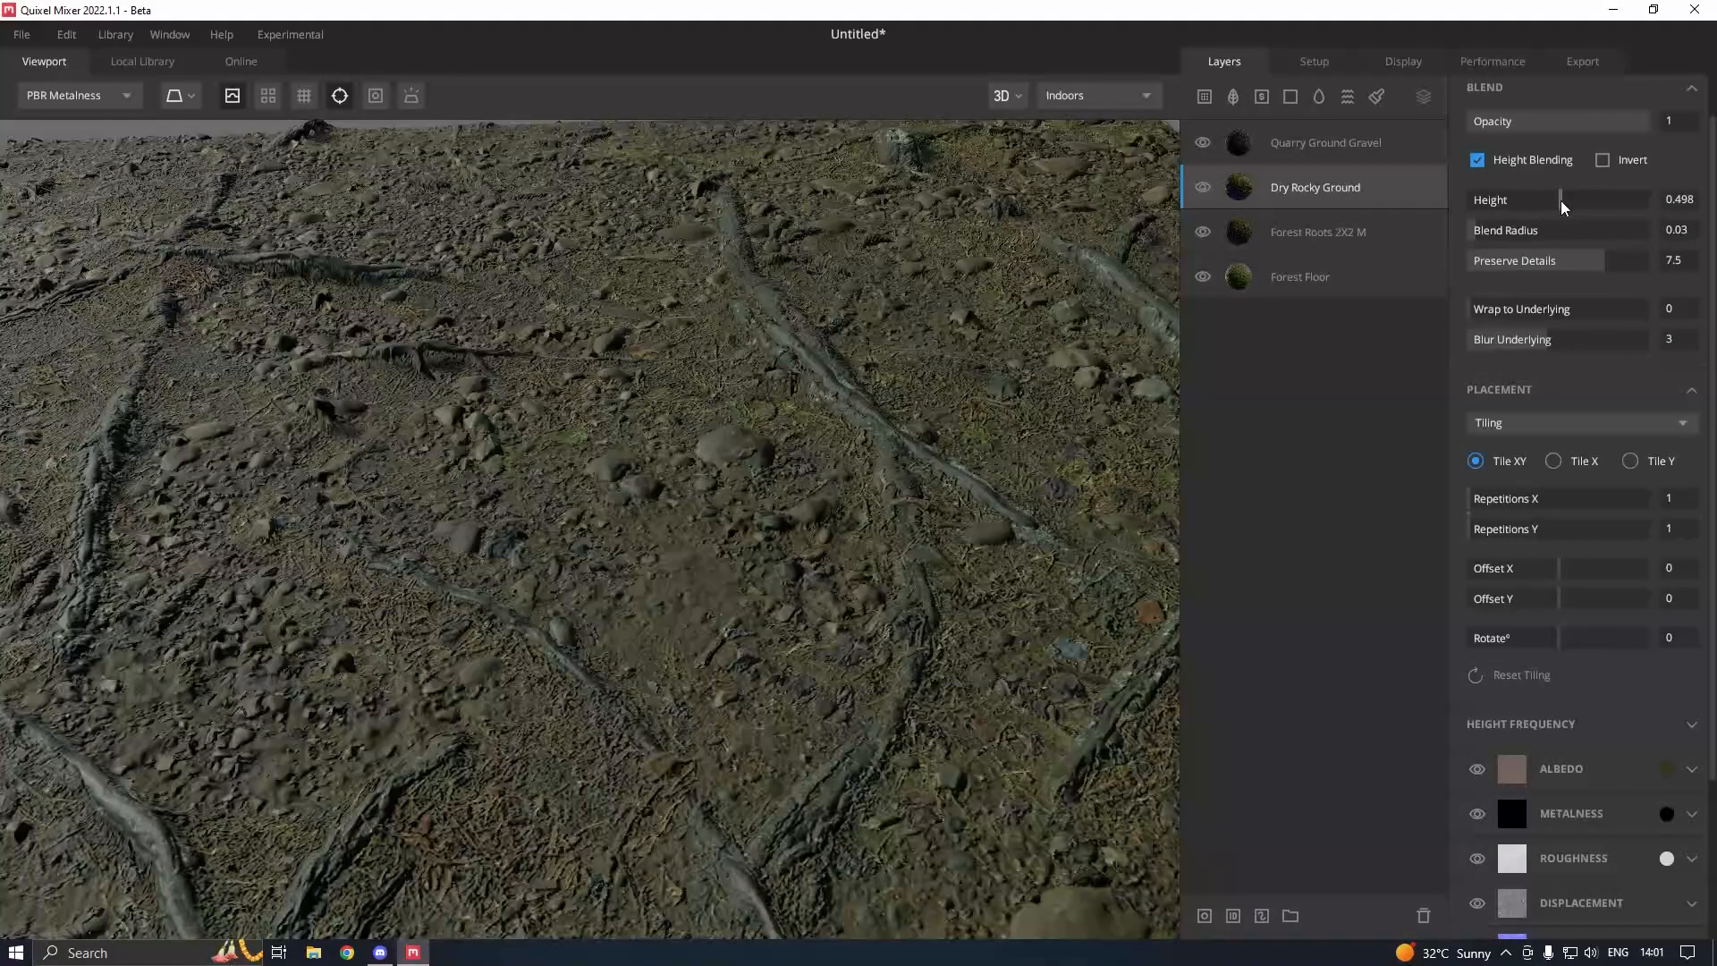
{"action": "left_click_drag", "start_coordinate": [930, 386], "coordinate": [760, 393]}
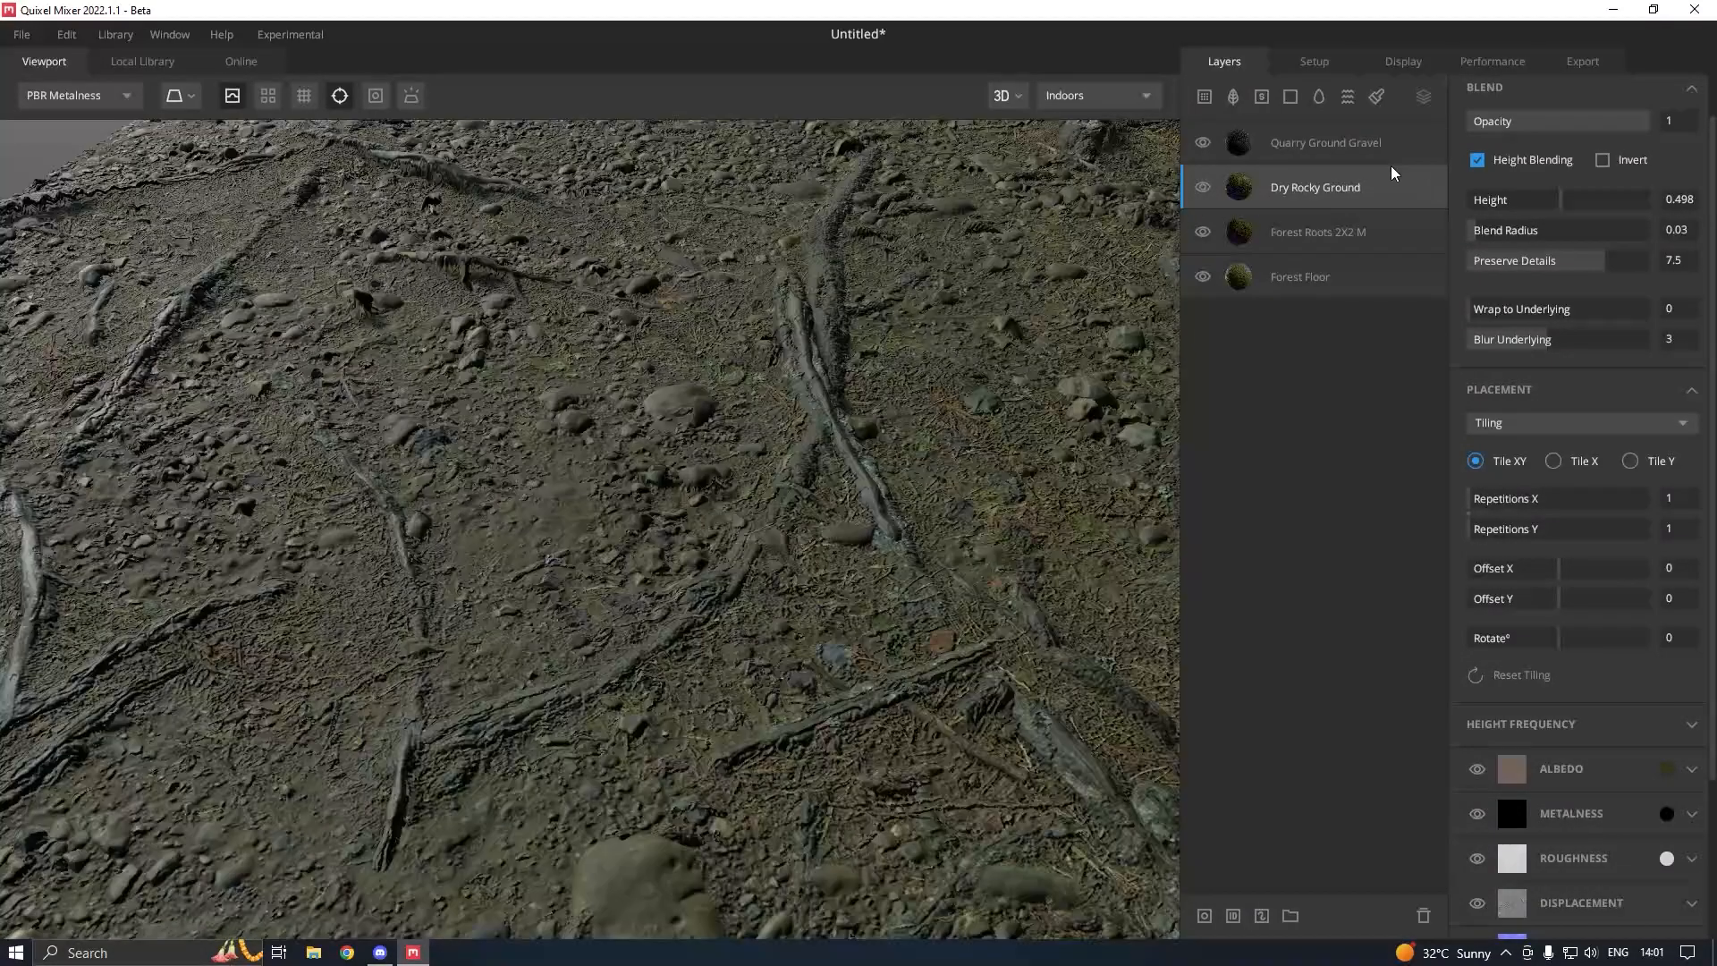
- Add the Rocky Soil Ground surface from the local library's Ground category as a layer above Quarry Ground Gravel
{"action": "left_click", "coordinate": [1323, 143]}
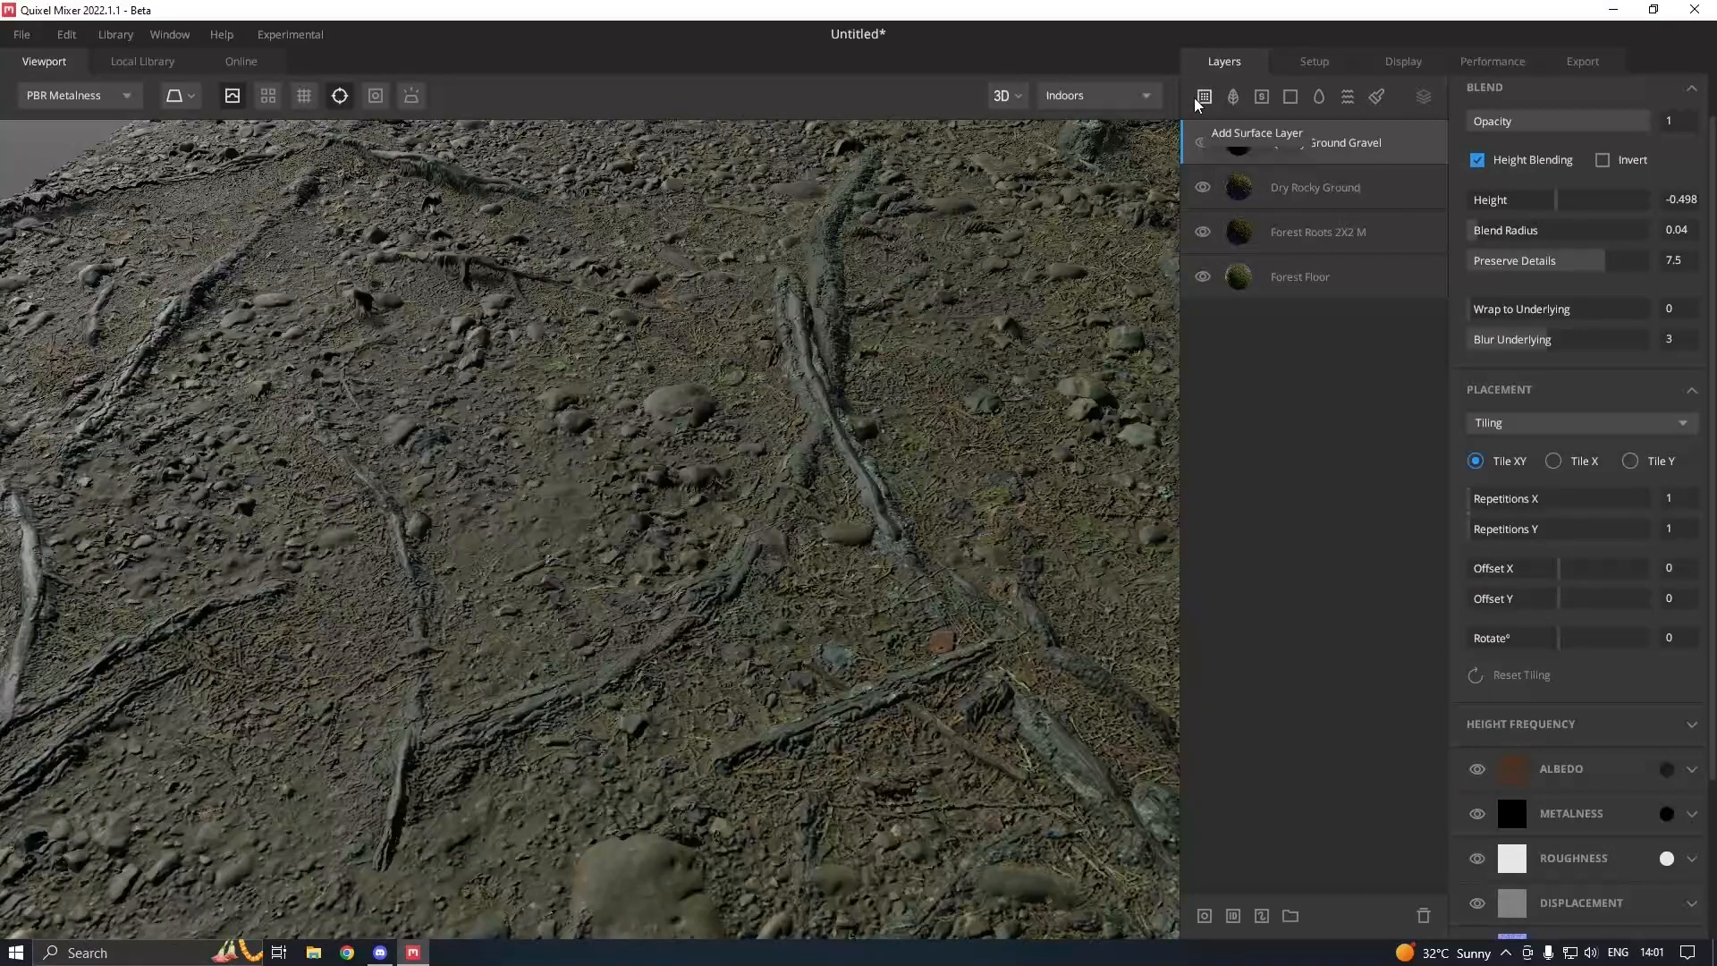
{"action": "left_click", "coordinate": [1203, 96]}
{"action": "left_click", "coordinate": [28, 559]}
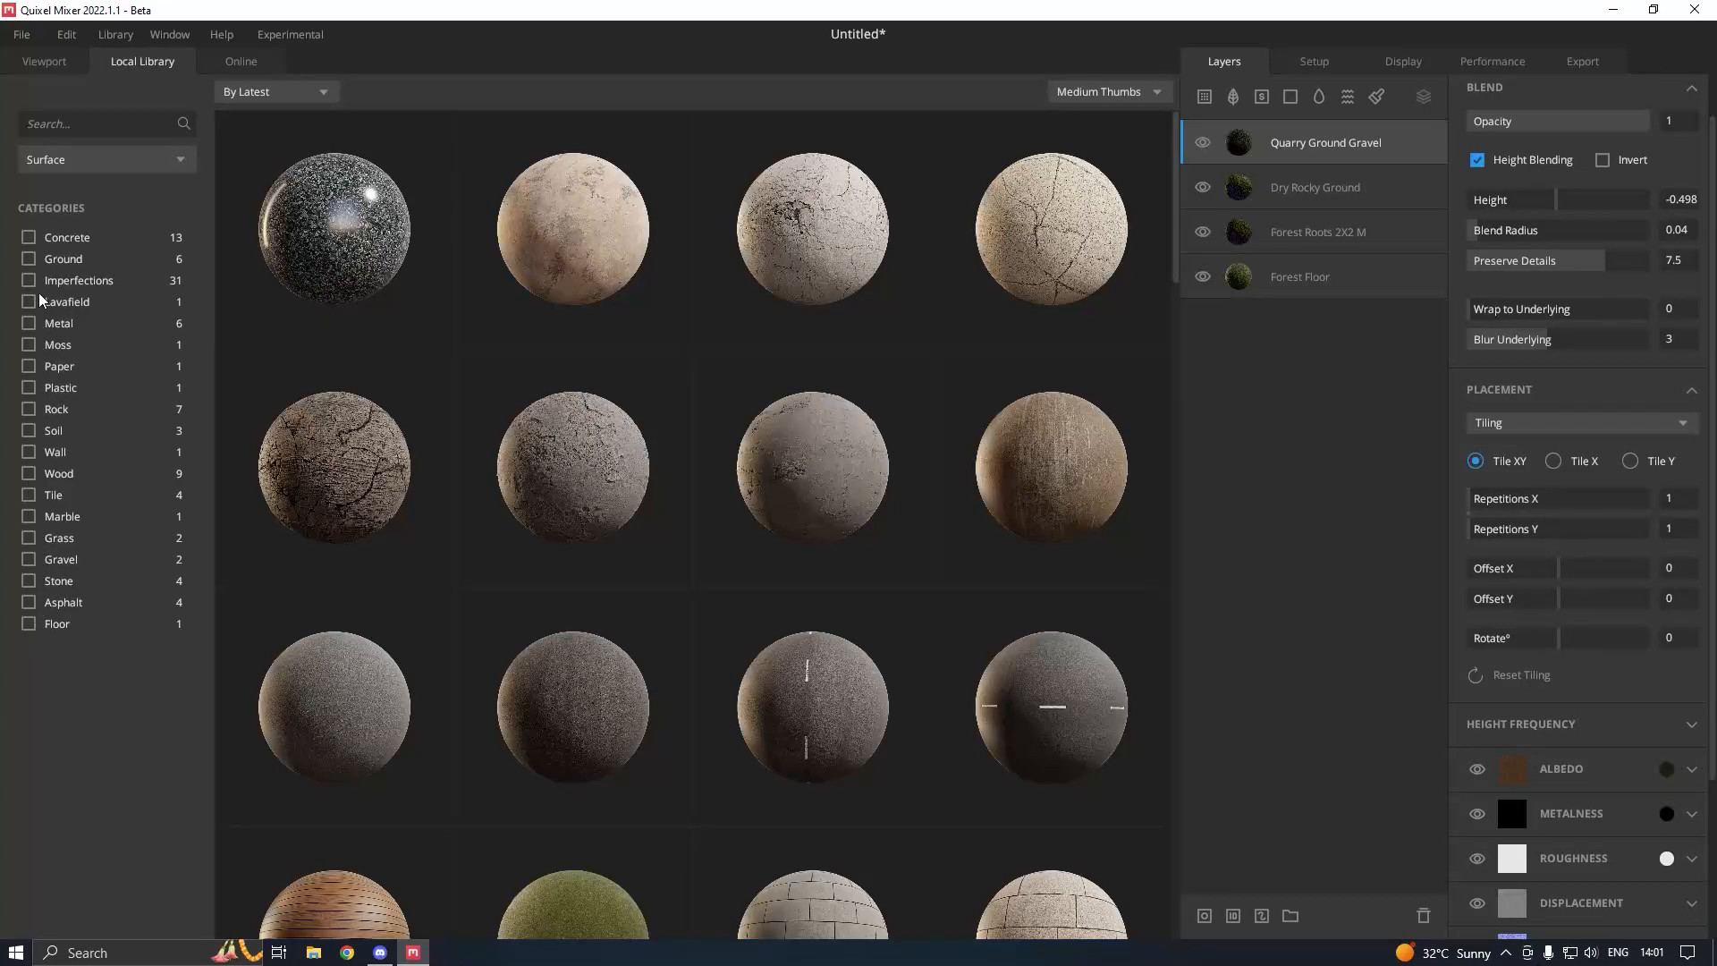
{"action": "left_click", "coordinate": [29, 258]}
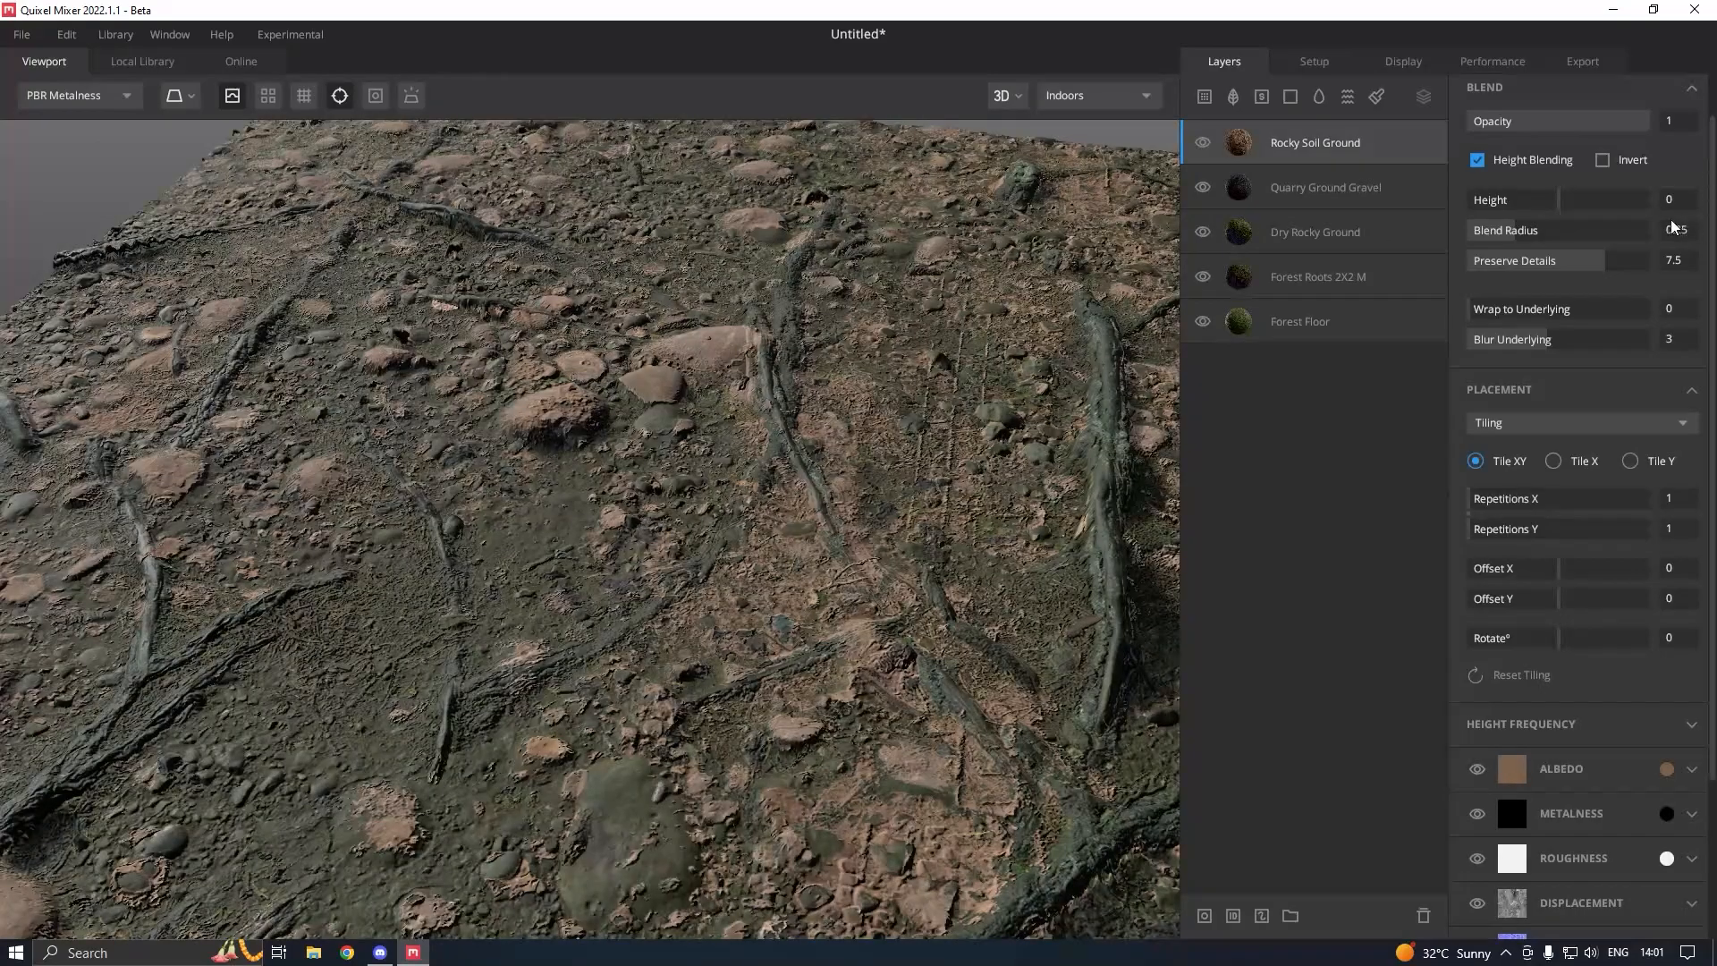
- Set the Rocky Soil Ground layer's blend radius to 0.035 and match its albedo color to the underlying layers
{"action": "left_click_drag", "start_coordinate": [1555, 230], "coordinate": [1479, 230]}
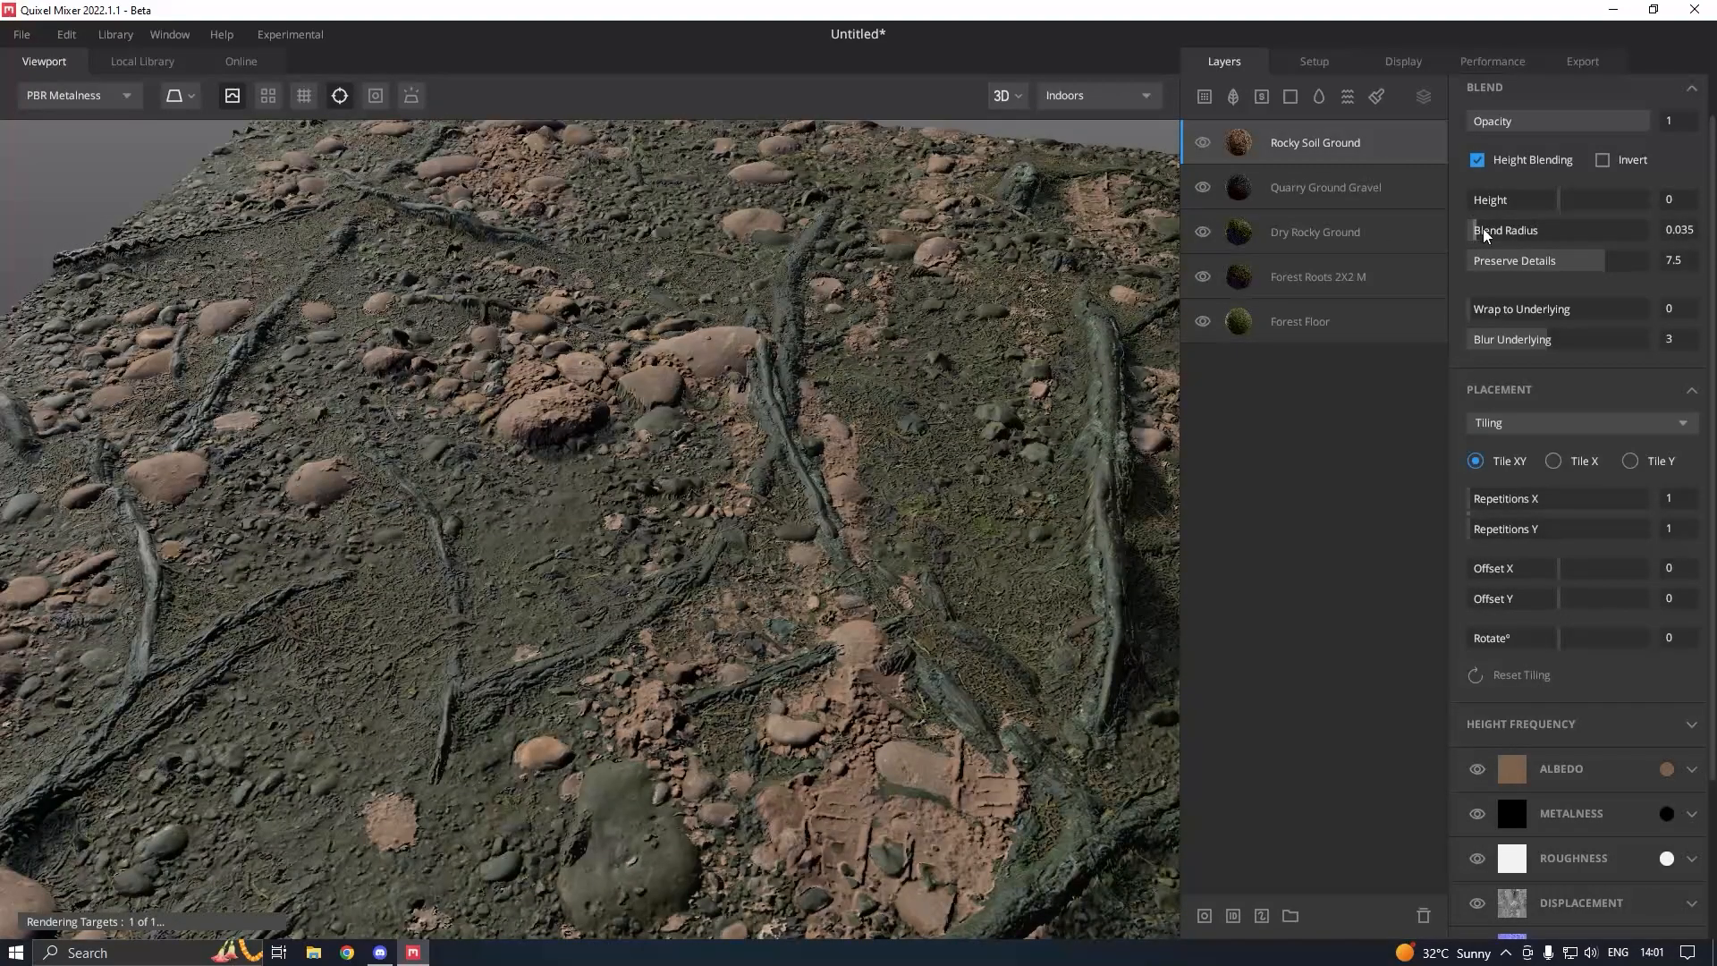
{"action": "right_click", "coordinate": [1666, 769]}
{"action": "left_click", "coordinate": [1609, 799]}
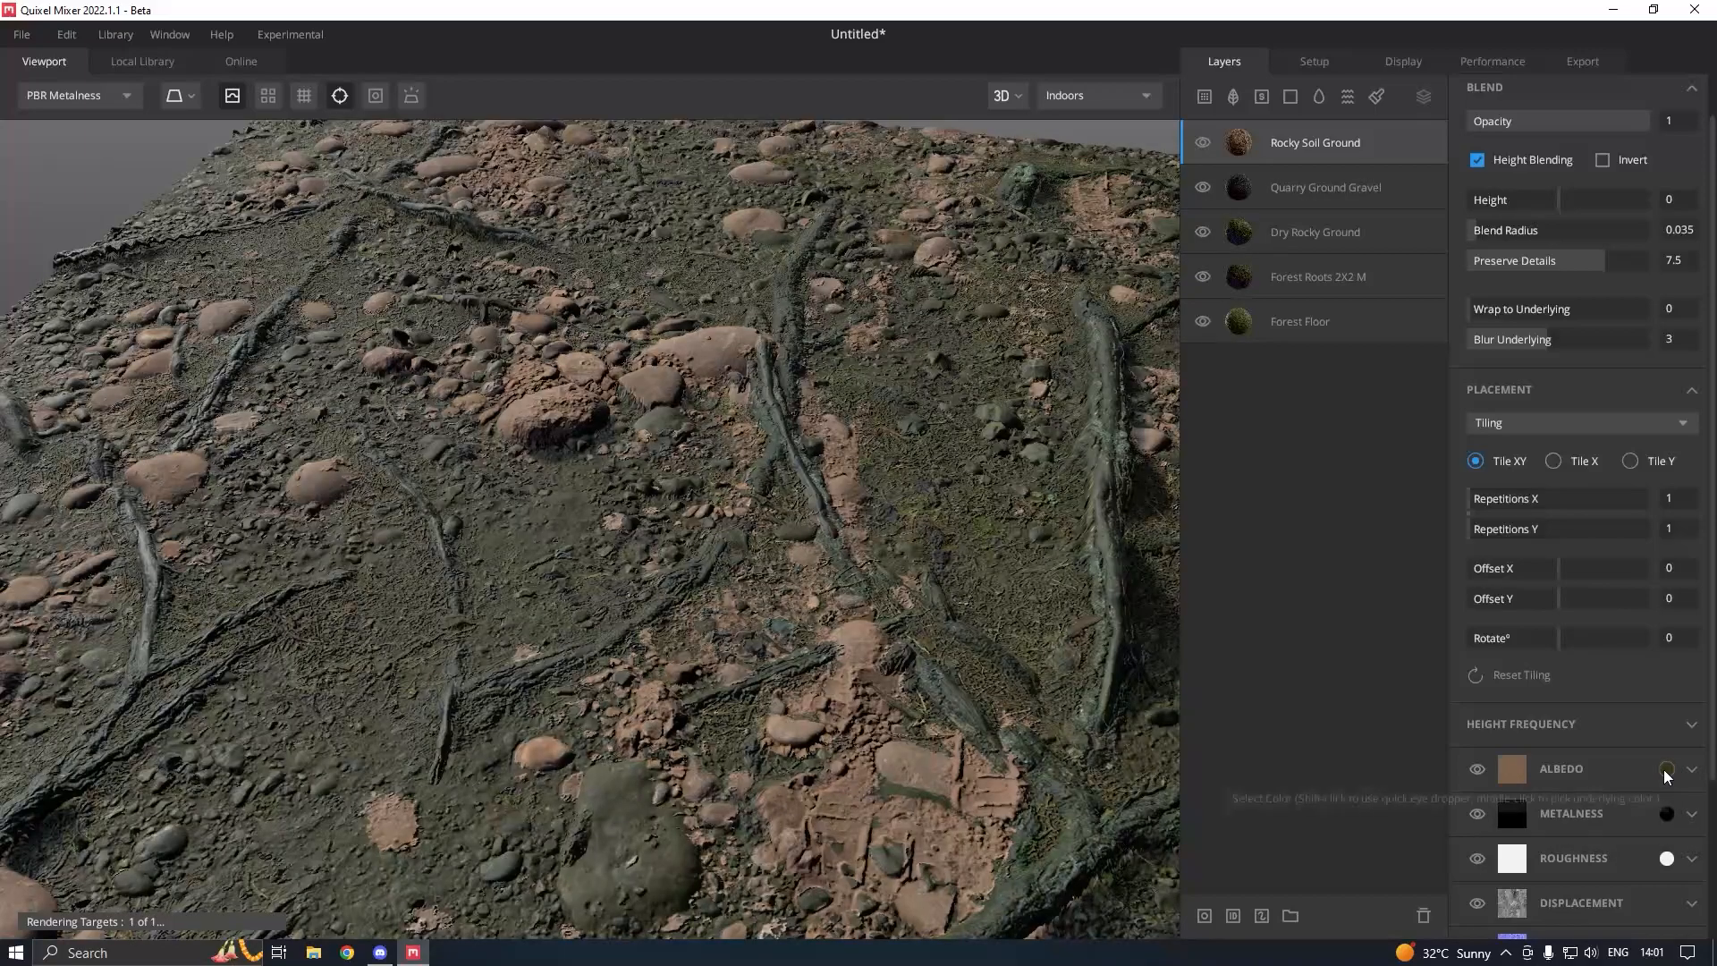
- Darken and desaturate the Rocky Soil Ground layer's albedo color to 1F1F1D
{"action": "left_click", "coordinate": [1664, 769]}
{"action": "left_click_drag", "start_coordinate": [644, 575], "coordinate": [627, 582]}
{"action": "left_click", "coordinate": [1106, 658]}
{"action": "left_click_drag", "start_coordinate": [893, 575], "coordinate": [885, 537]}
- Shift the Rocky Soil Ground layer's albedo color from near-black gray to a dark olive that suits the surrounding ground
{"action": "left_click", "coordinate": [1665, 771]}
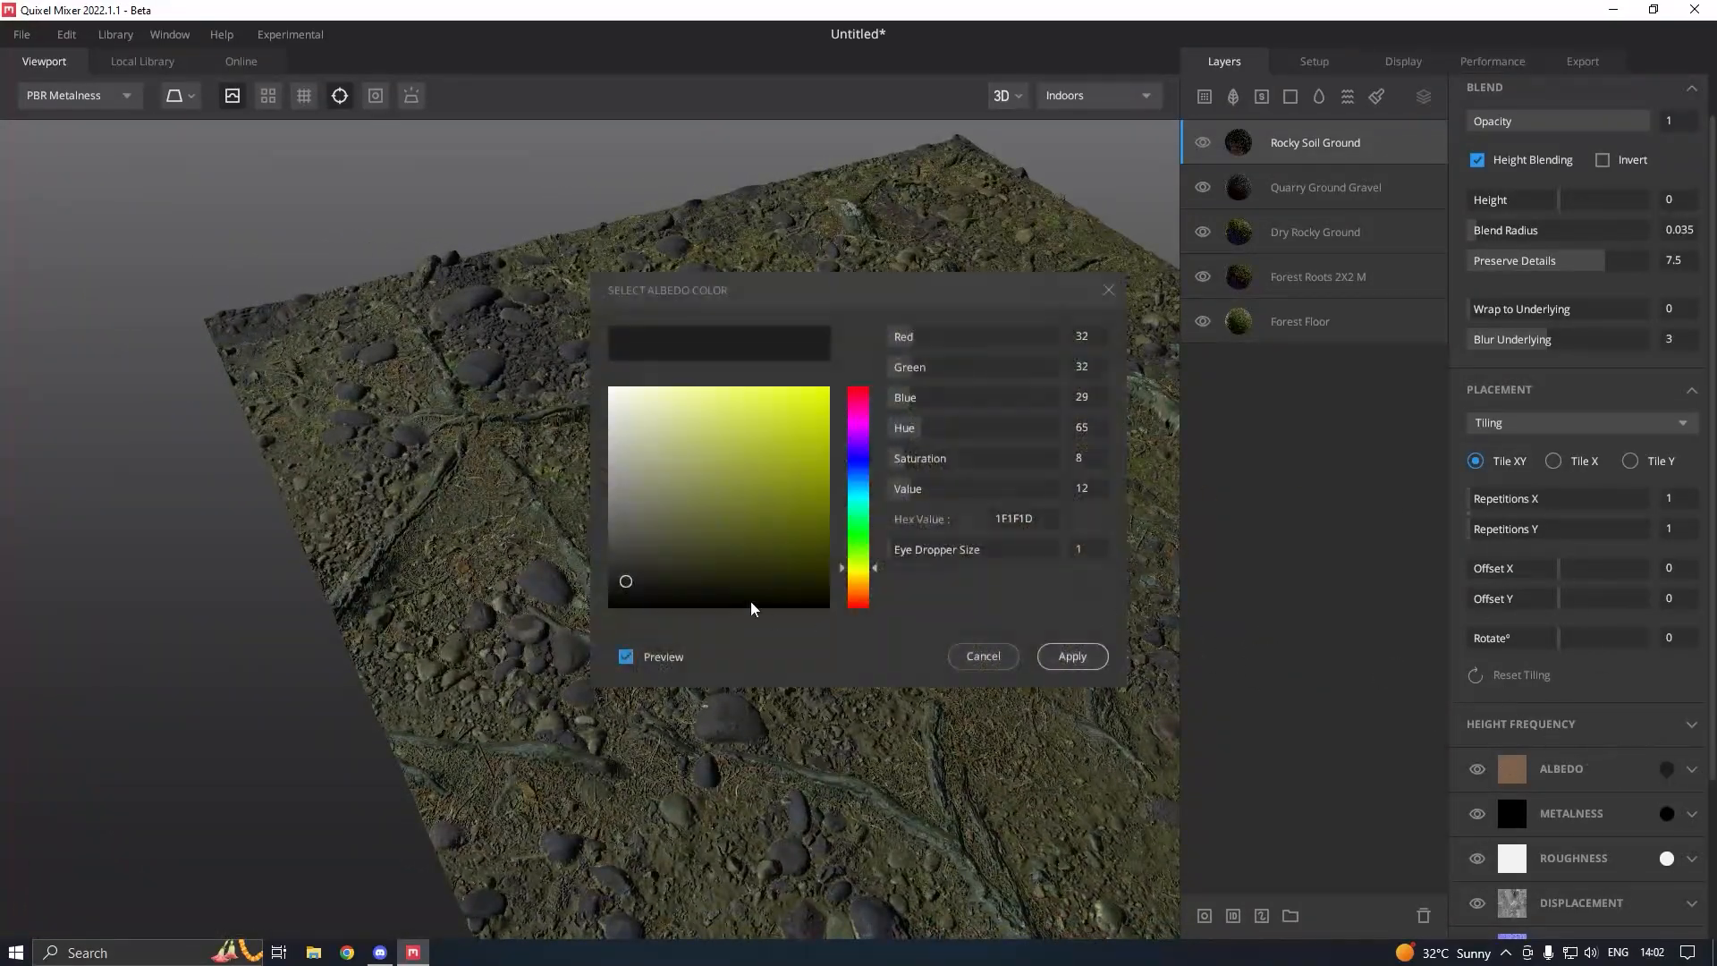
{"action": "left_click_drag", "start_coordinate": [633, 575], "coordinate": [1072, 606]}
{"action": "left_click", "coordinate": [1089, 655]}
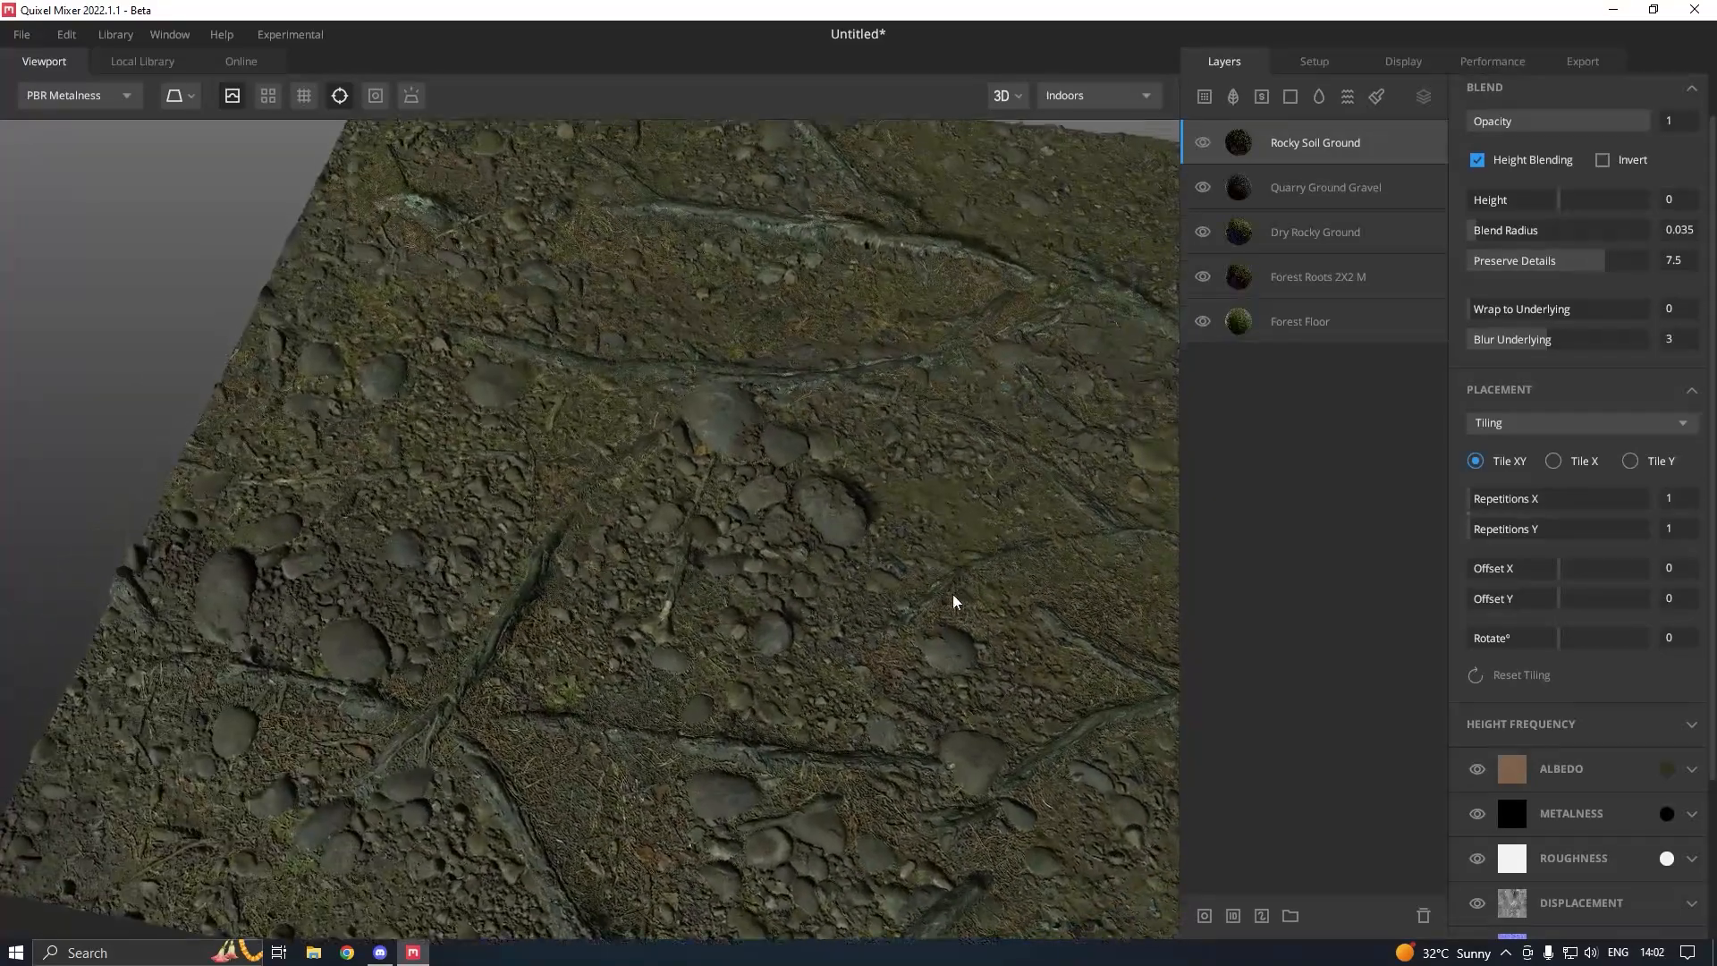
- Set the Rocky Soil Ground layer's blend height to 1.095 and reduce its blend radius to 0
{"action": "scroll", "coordinate": [894, 608], "scroll_direction": "up", "scroll_amount": 3}
{"action": "left_click_drag", "start_coordinate": [856, 615], "coordinate": [642, 495]}
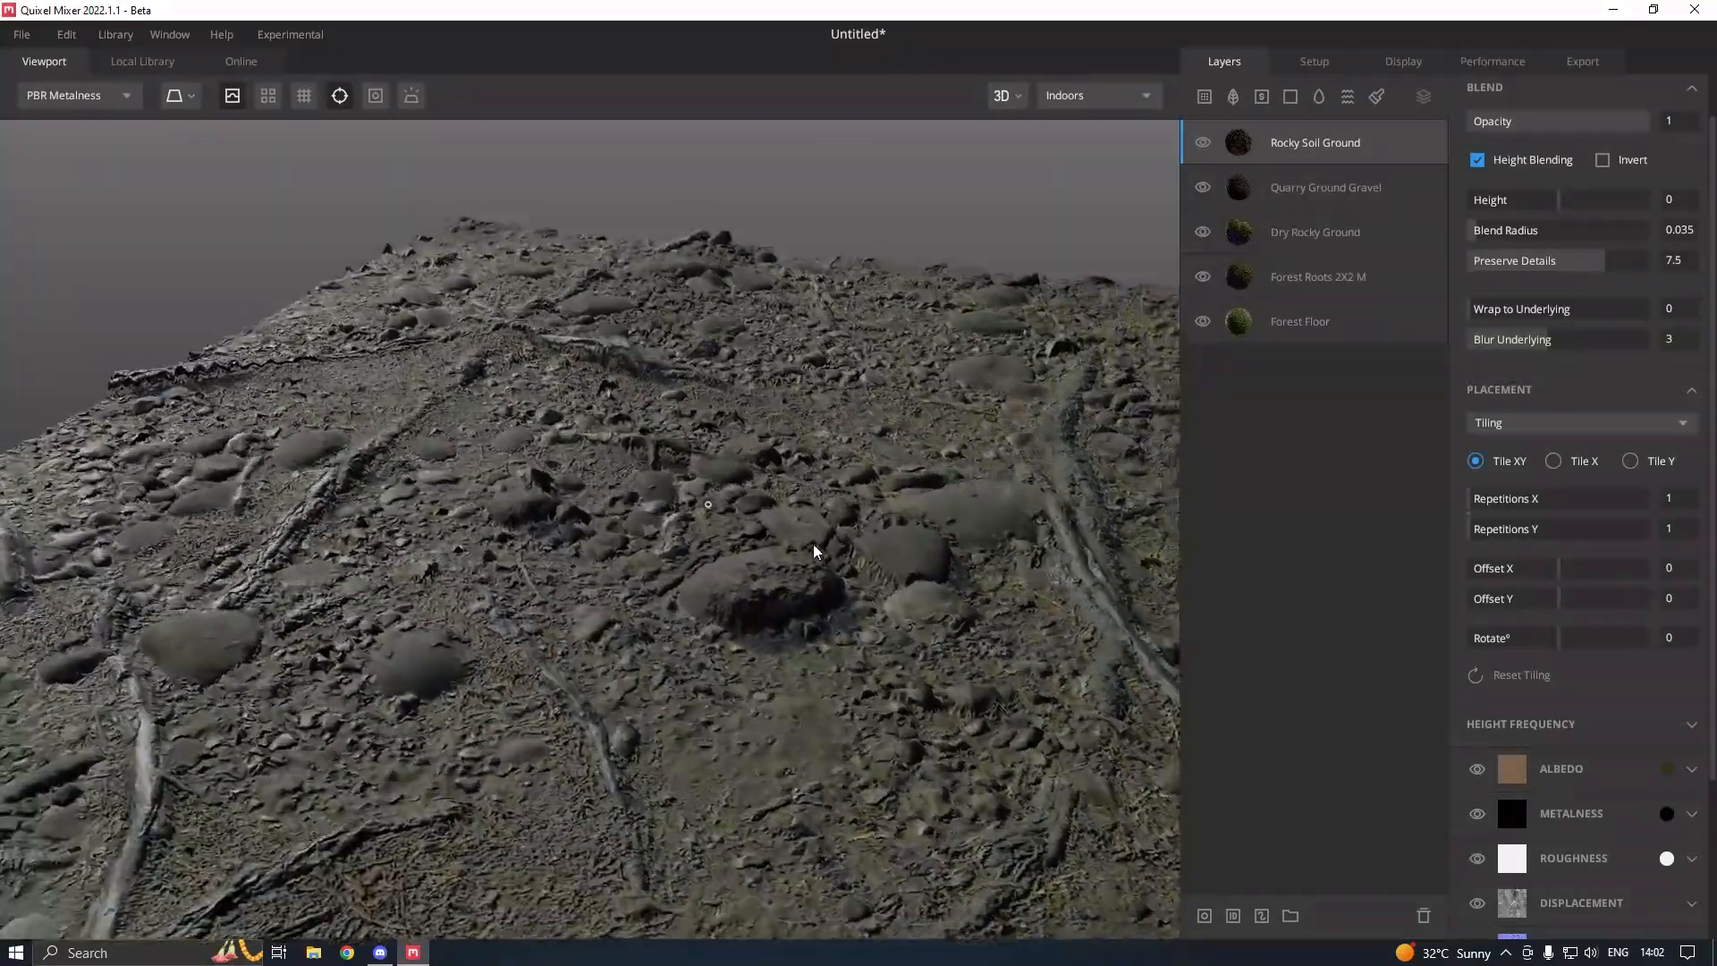
{"action": "left_click_drag", "start_coordinate": [815, 552], "coordinate": [839, 560]}
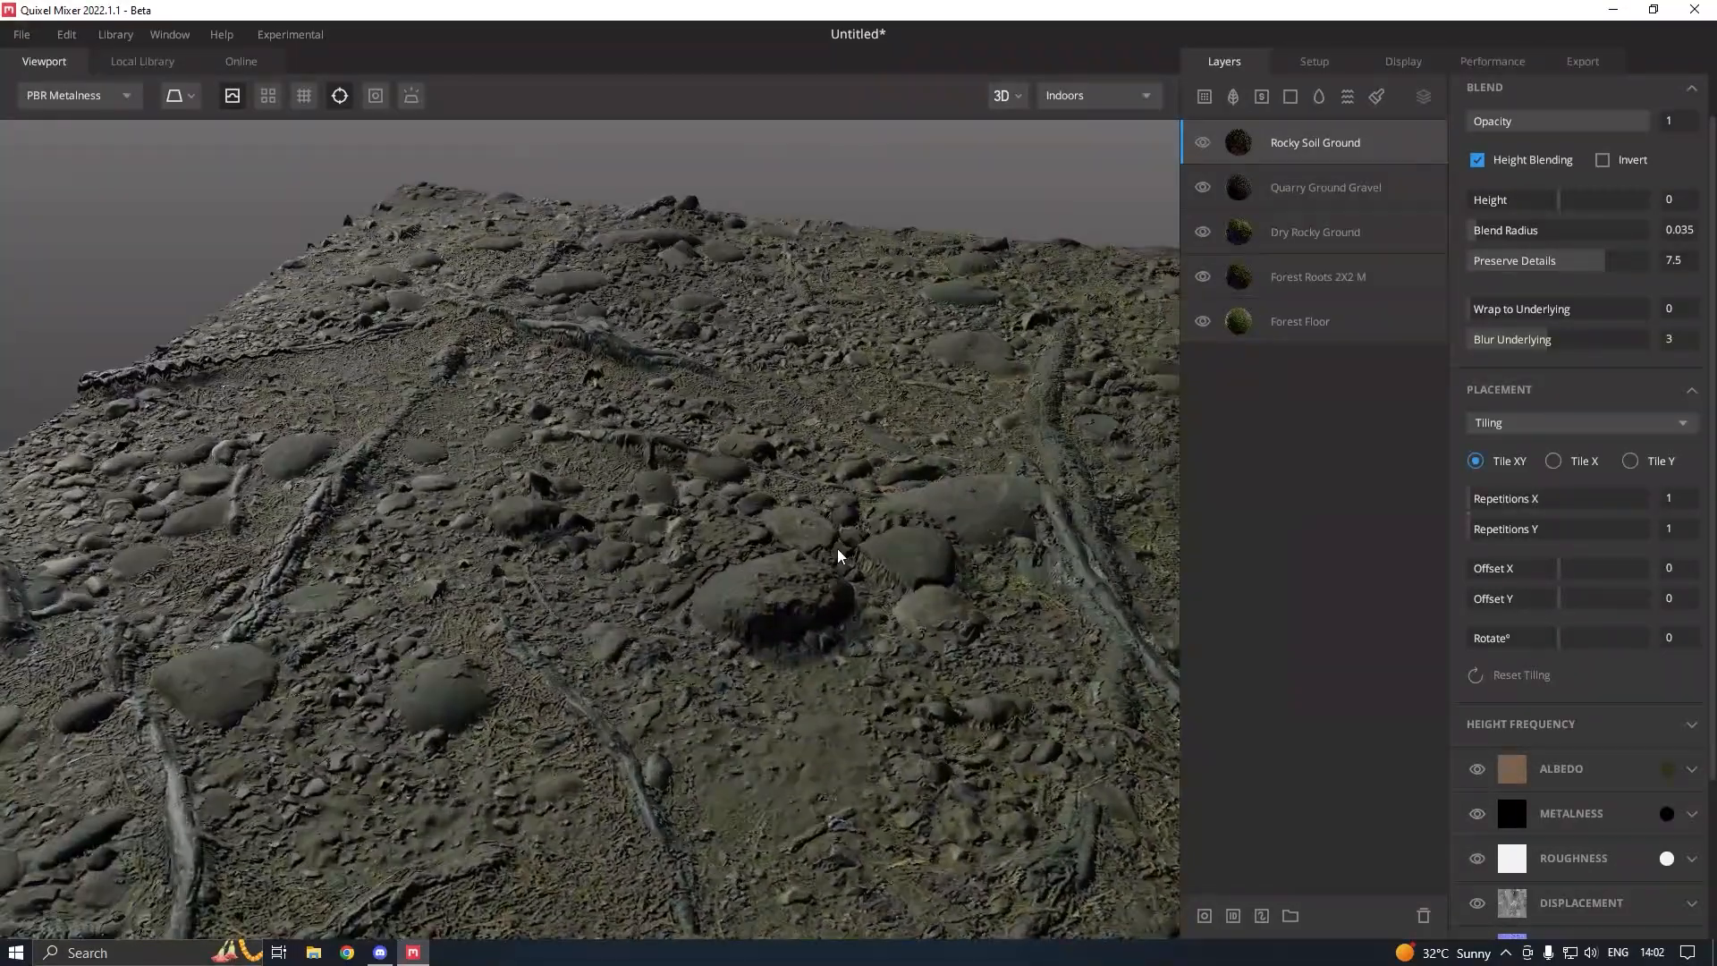
{"action": "left_click_drag", "start_coordinate": [1477, 236], "coordinate": [1472, 236]}
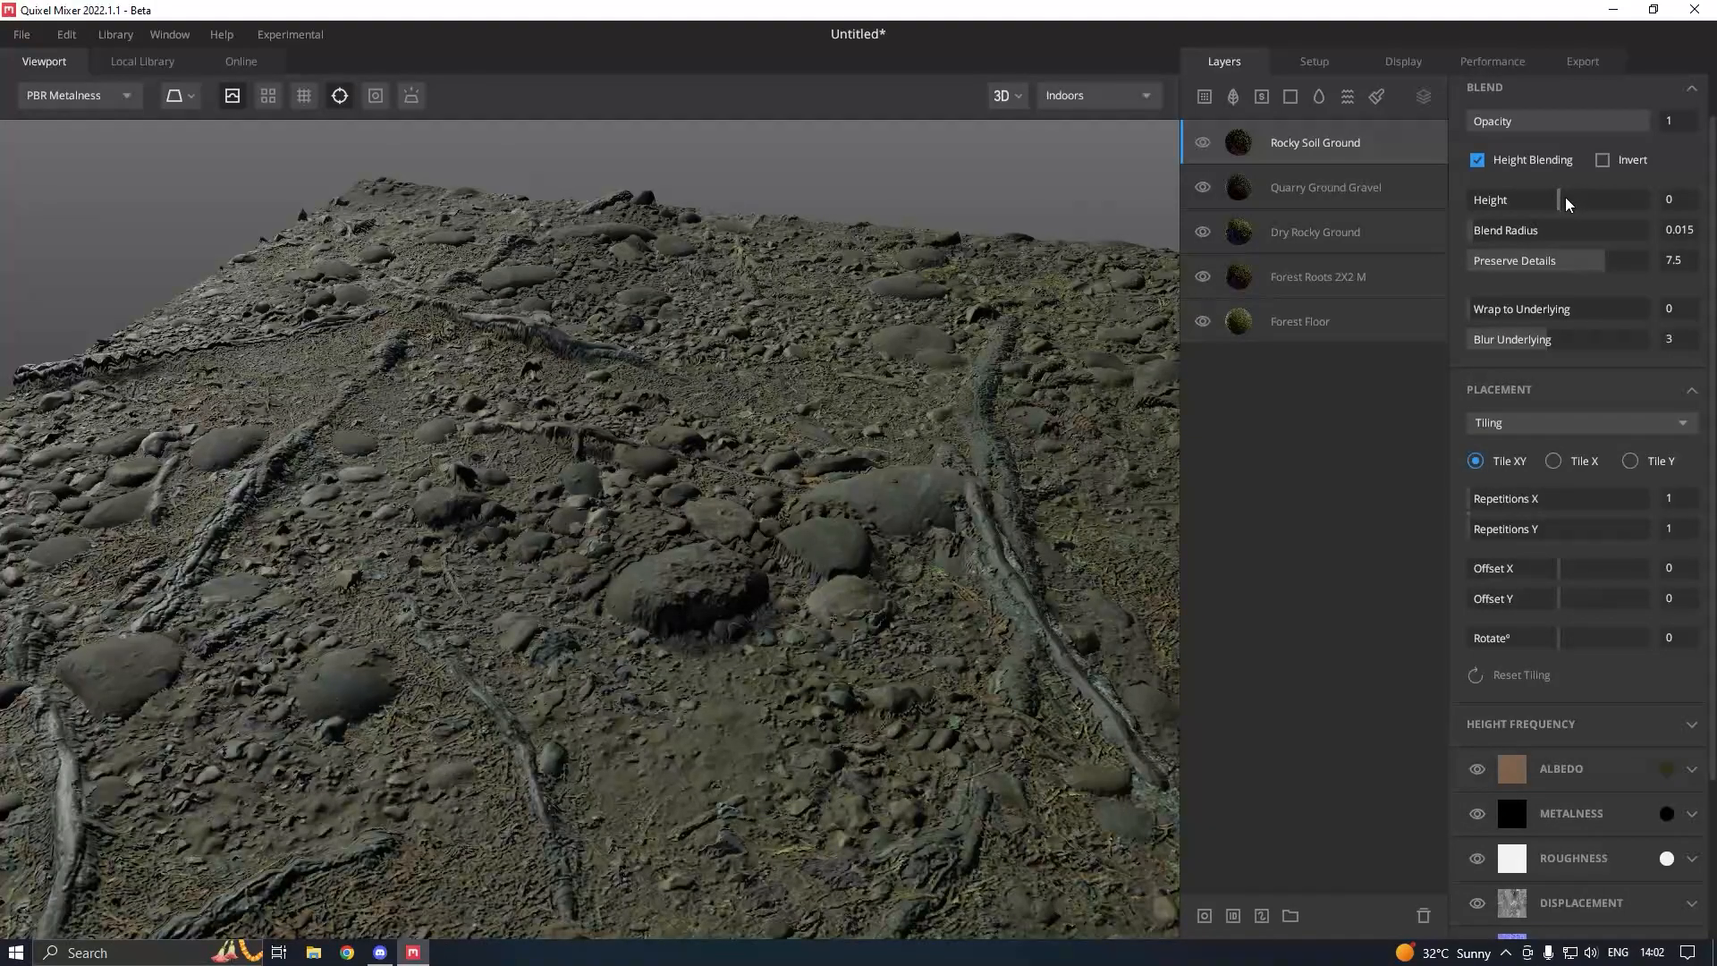
{"action": "left_click", "coordinate": [1566, 204]}
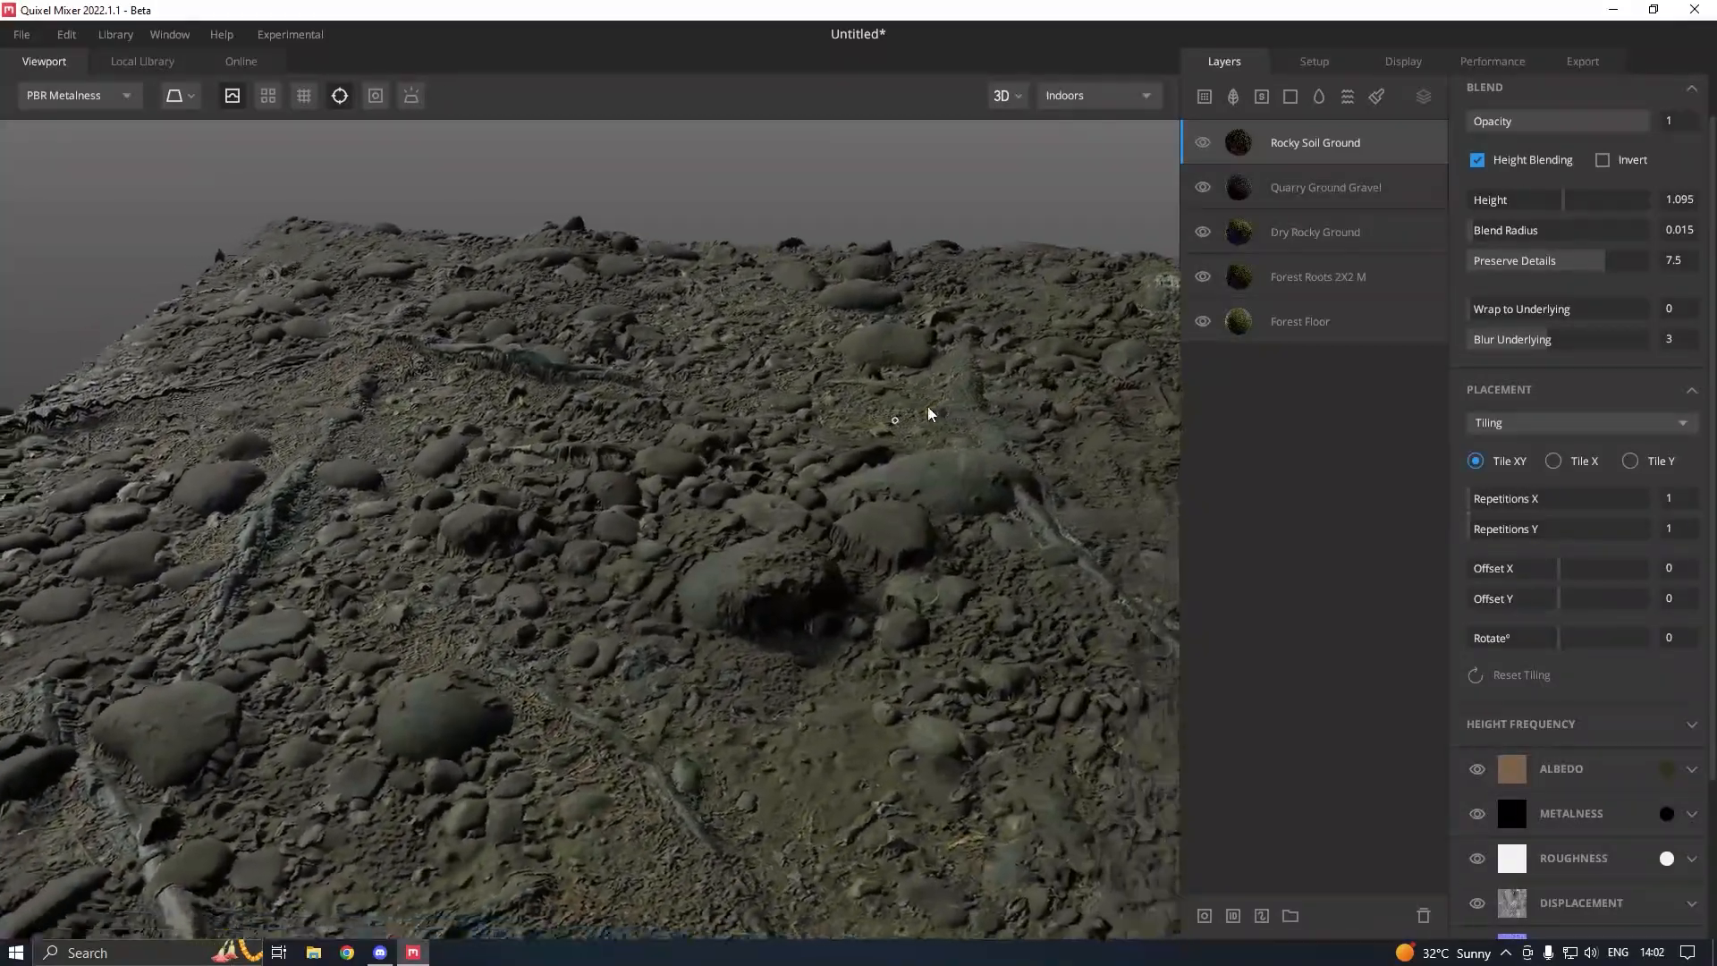
{"action": "left_click_drag", "start_coordinate": [930, 414], "coordinate": [850, 429]}
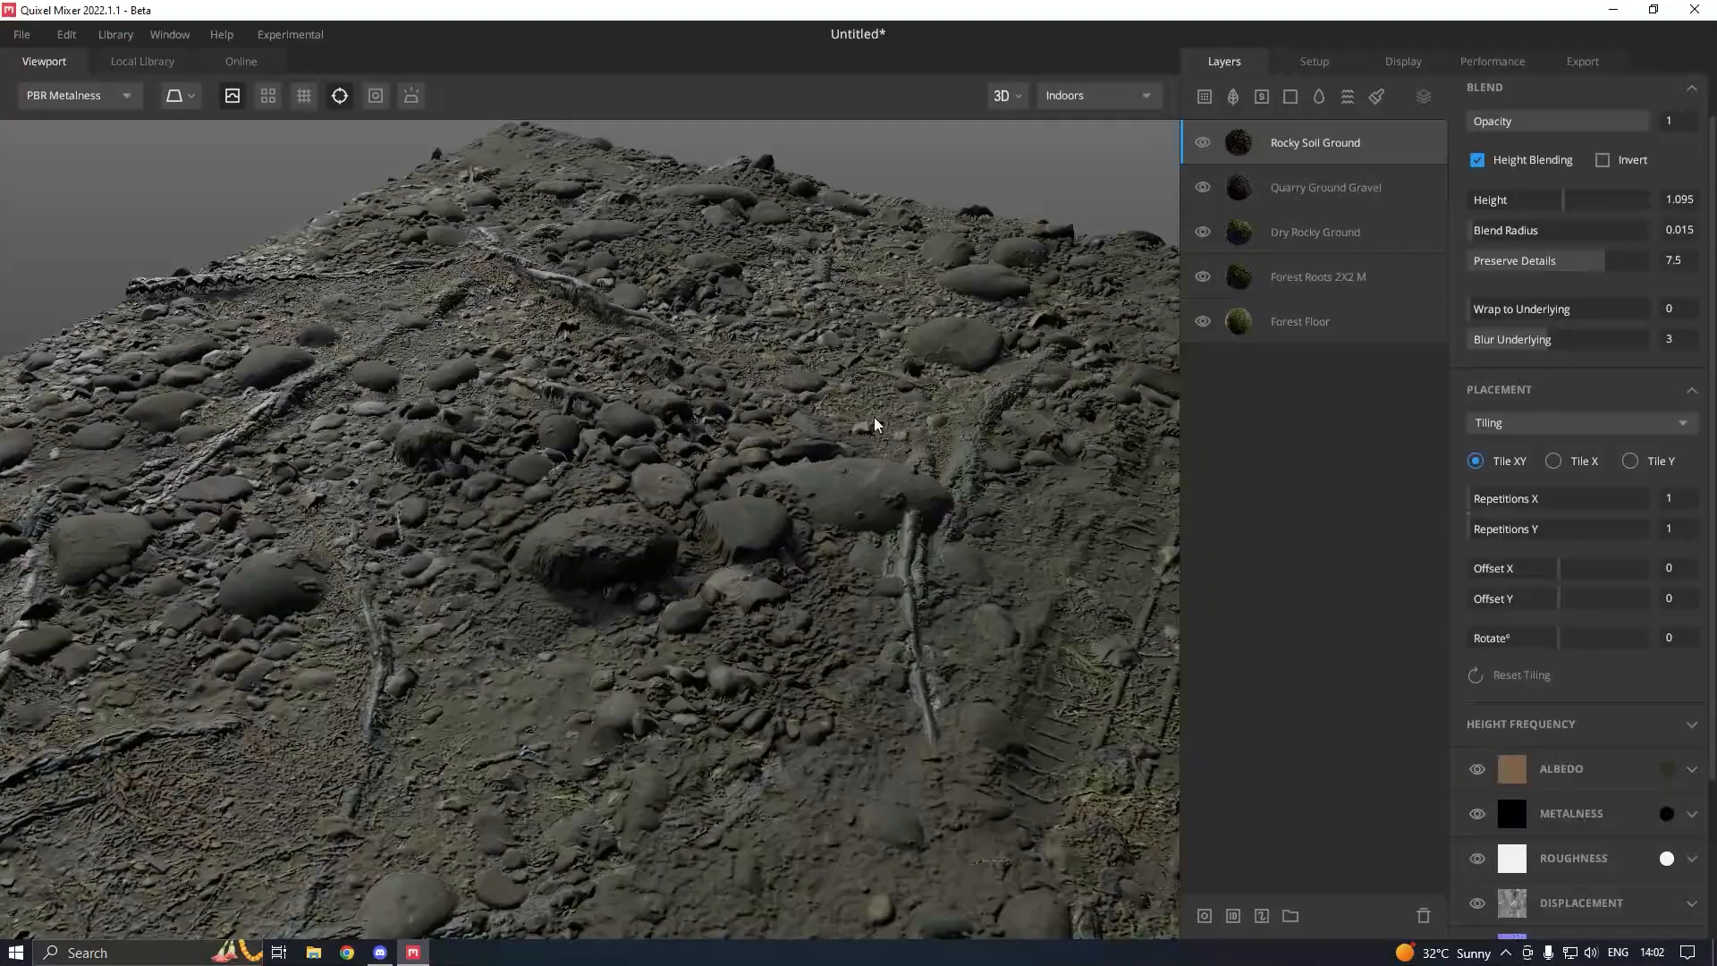
{"action": "left_click_drag", "start_coordinate": [1480, 234], "coordinate": [1449, 238]}
{"action": "mouse_move", "coordinate": [854, 395]}
{"action": "left_mouse_down"}
{"action": "mouse_move", "coordinate": [924, 346]}
{"action": "mouse_move", "coordinate": [1065, 368]}
{"action": "mouse_move", "coordinate": [866, 372]}
{"action": "left_mouse_up"}
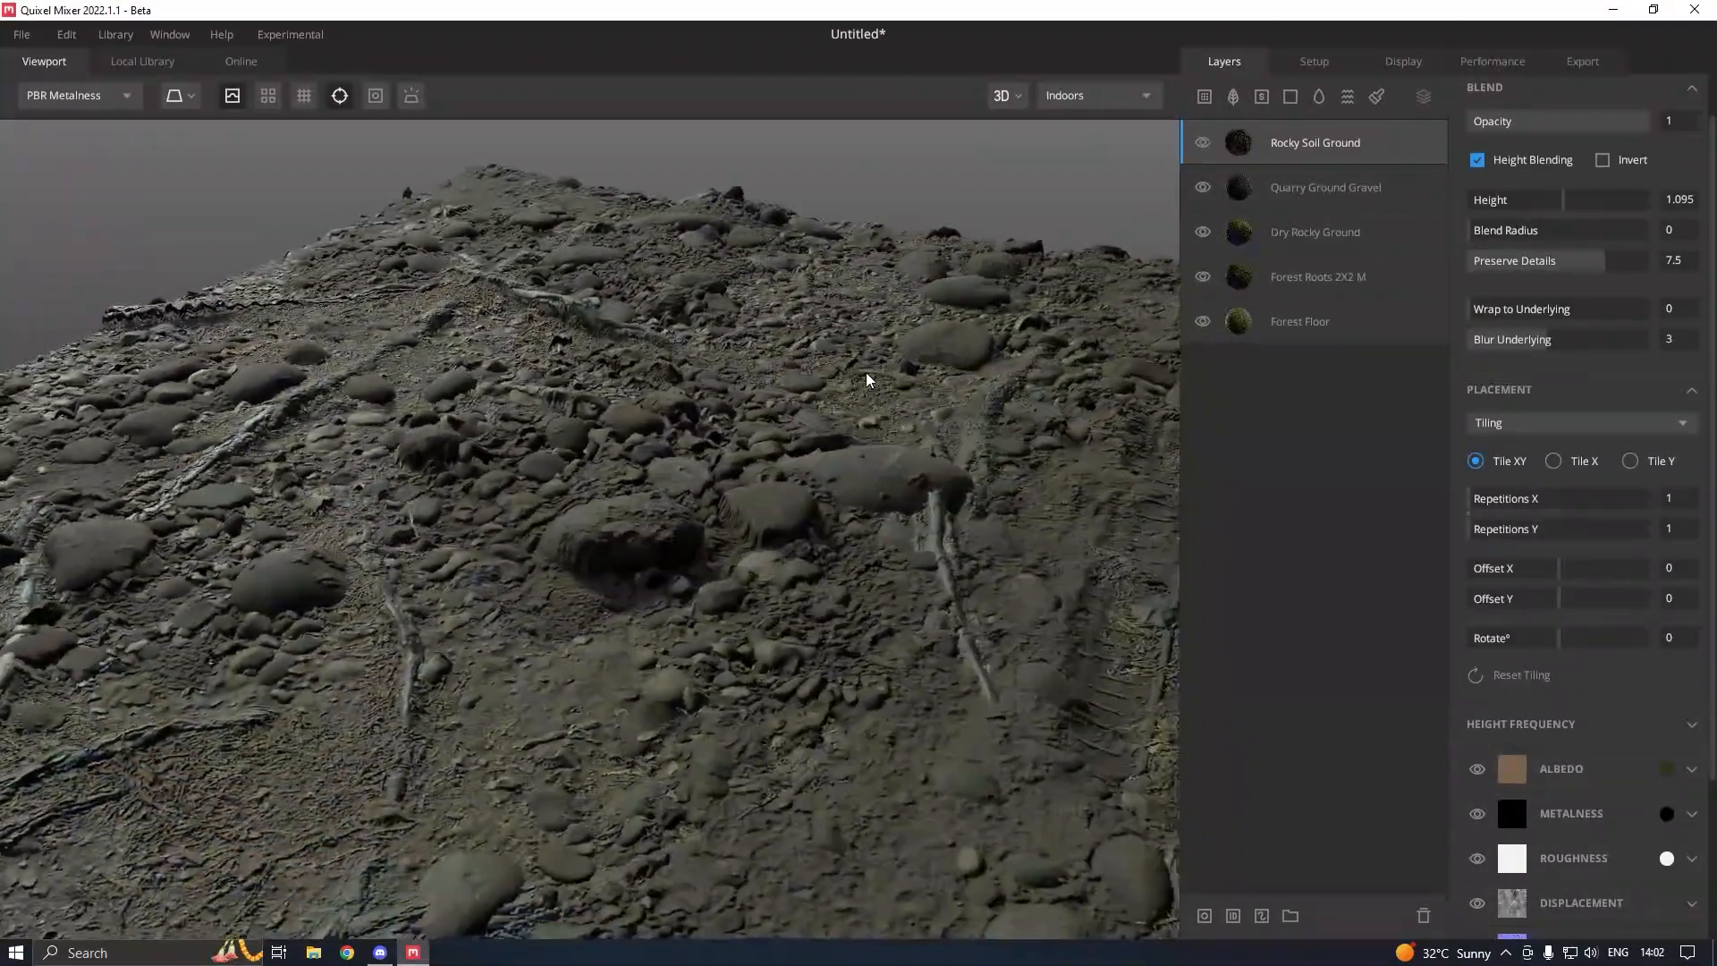
- Set the Forest Floor layer's blend height to 1.194 and its blend radius to 0.02
{"action": "left_click", "coordinate": [1289, 322]}
{"action": "left_click_drag", "start_coordinate": [1558, 215], "coordinate": [1473, 233]}
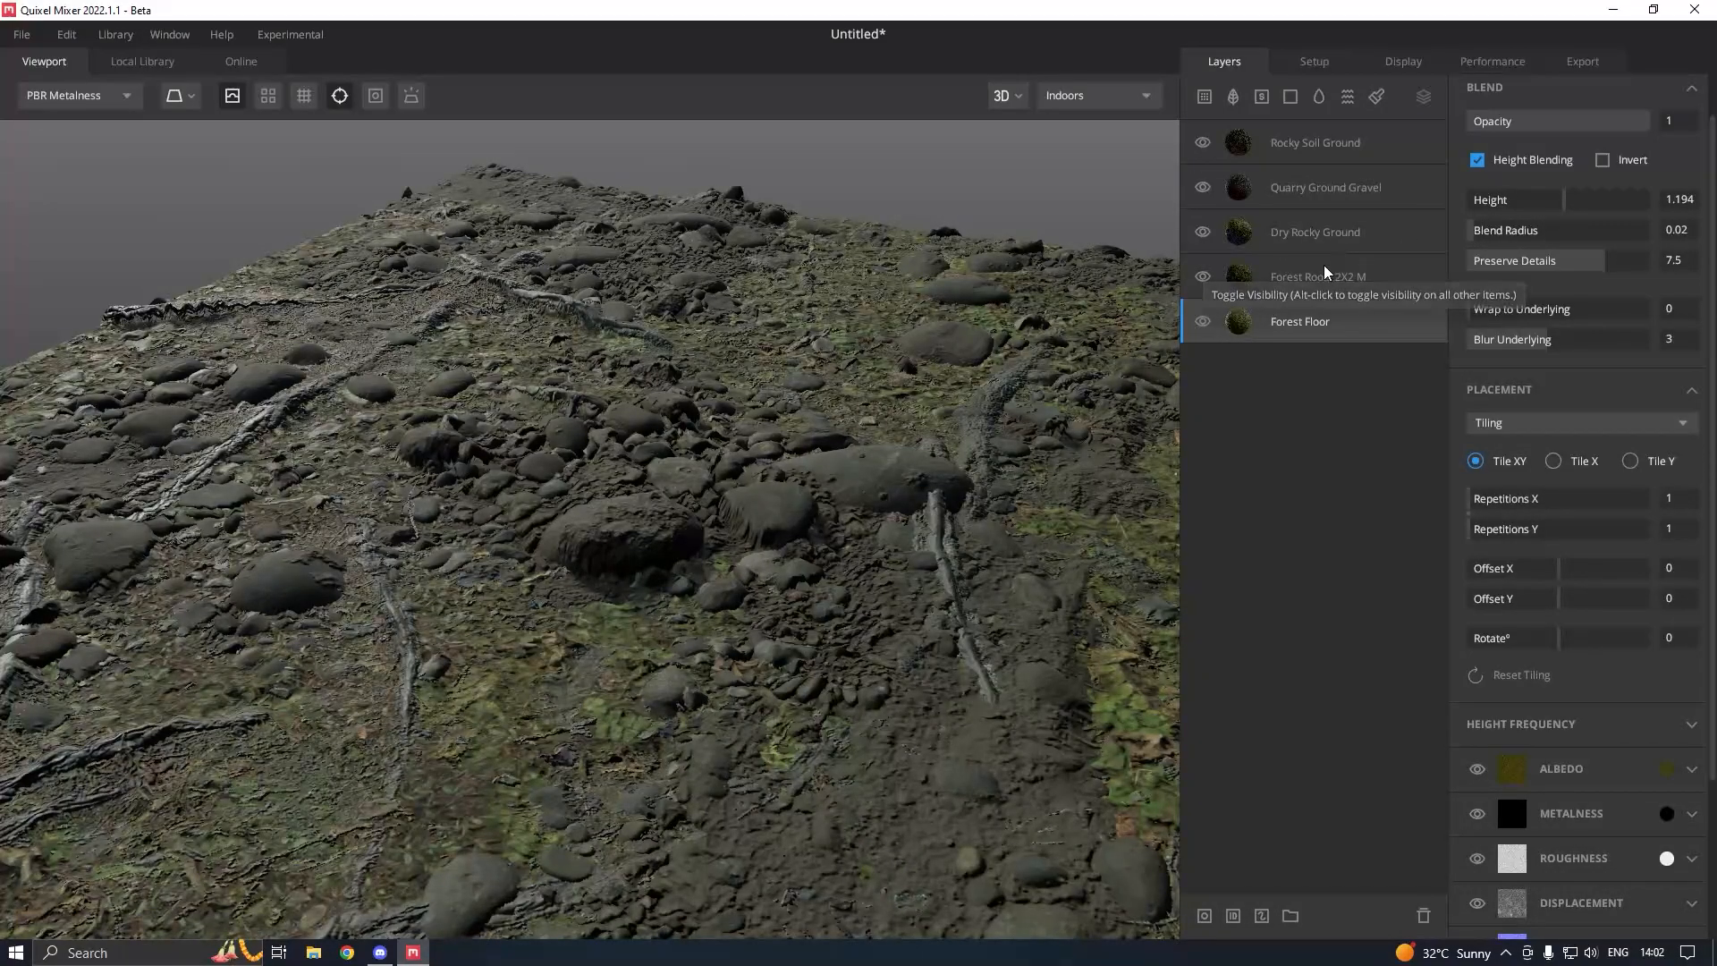
- Hide and show the Forest Roots, Dry Rocky Ground and Quarry Ground Gravel layers to compare each one's contribution
{"action": "left_click", "coordinate": [1209, 278]}
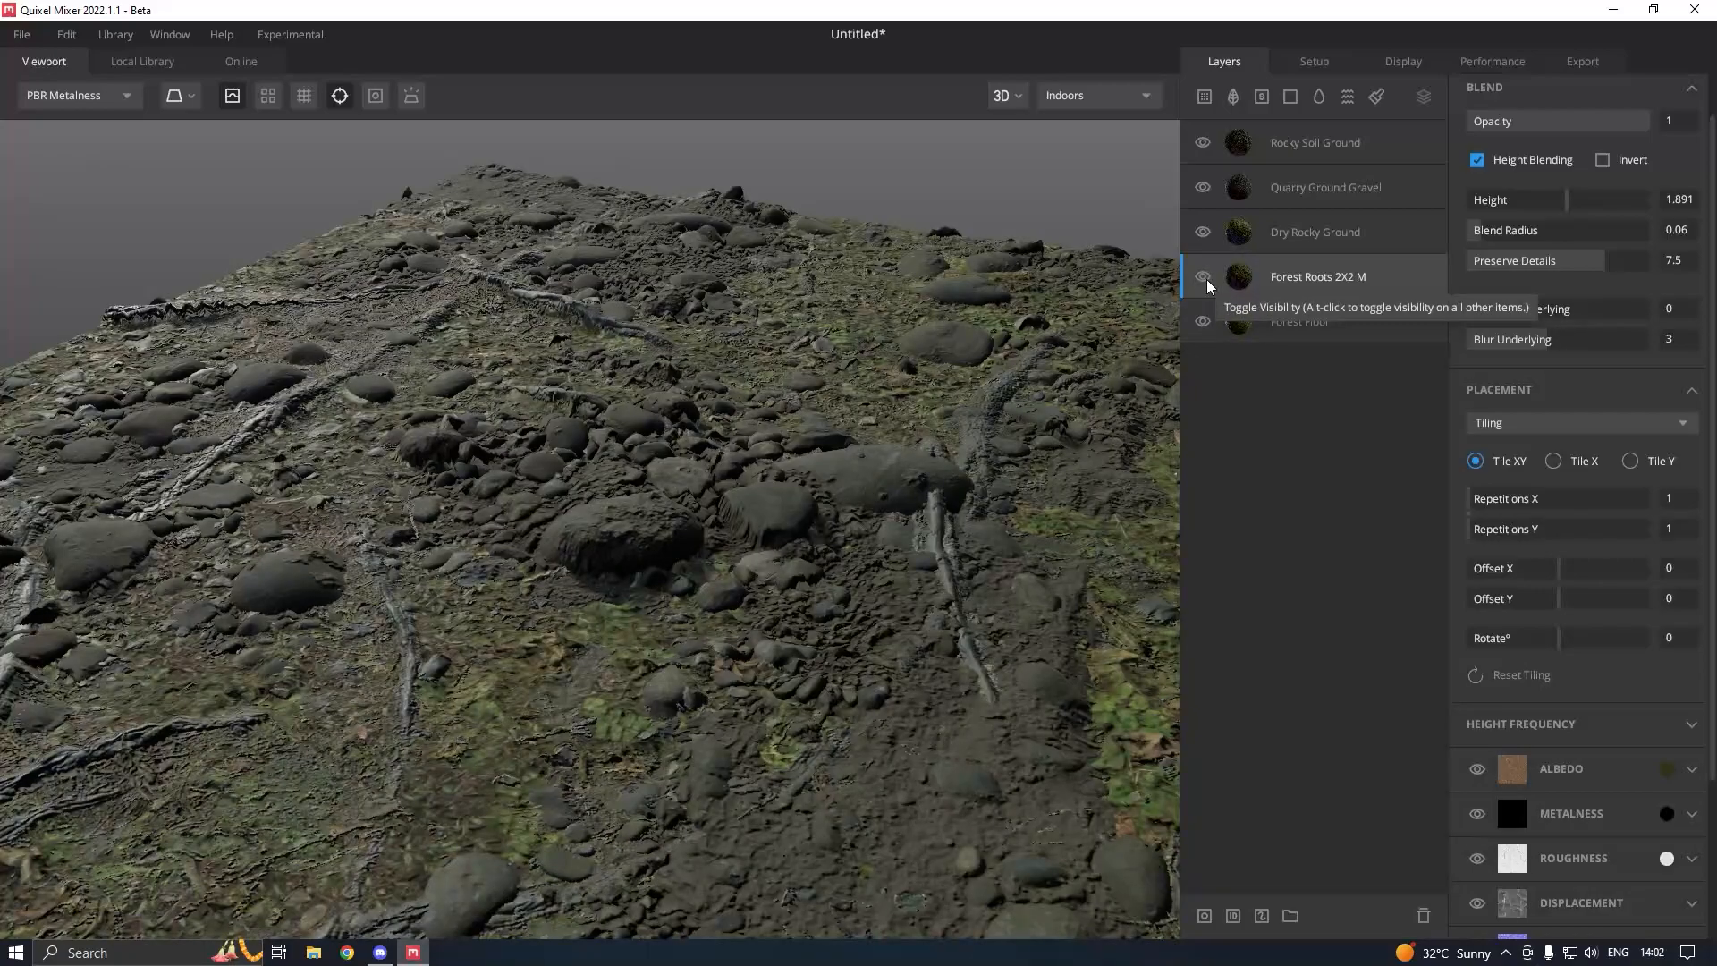
{"action": "left_click", "coordinate": [1205, 234]}
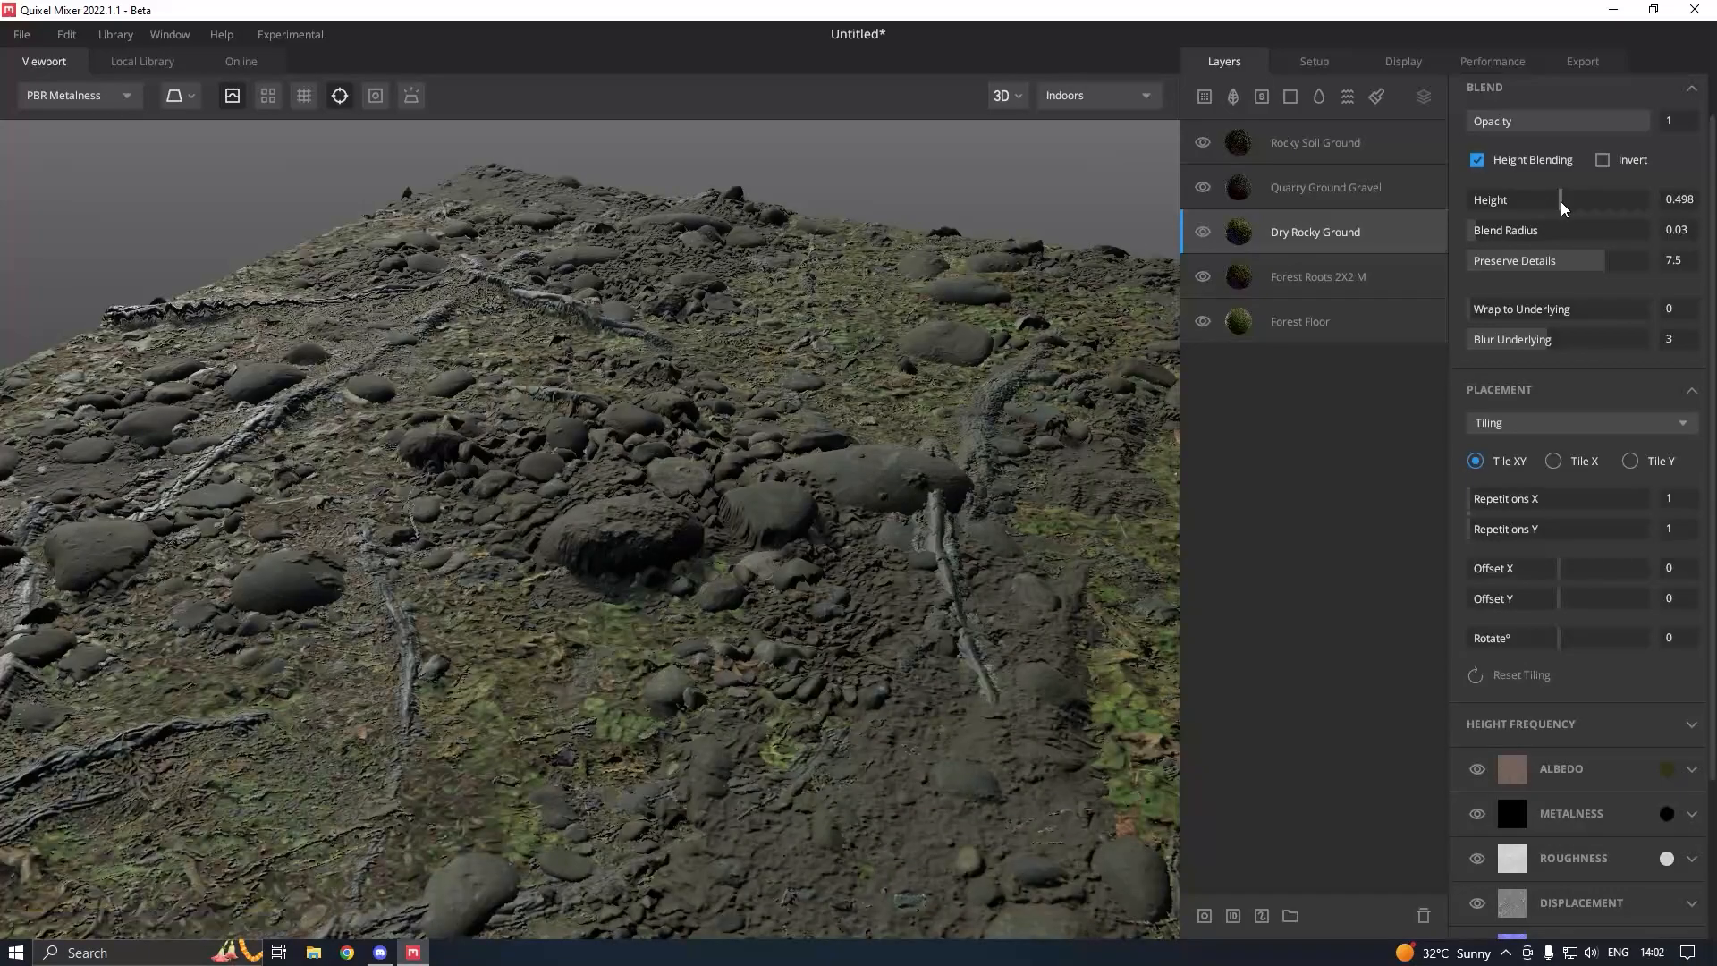
{"action": "left_click", "coordinate": [1203, 188]}
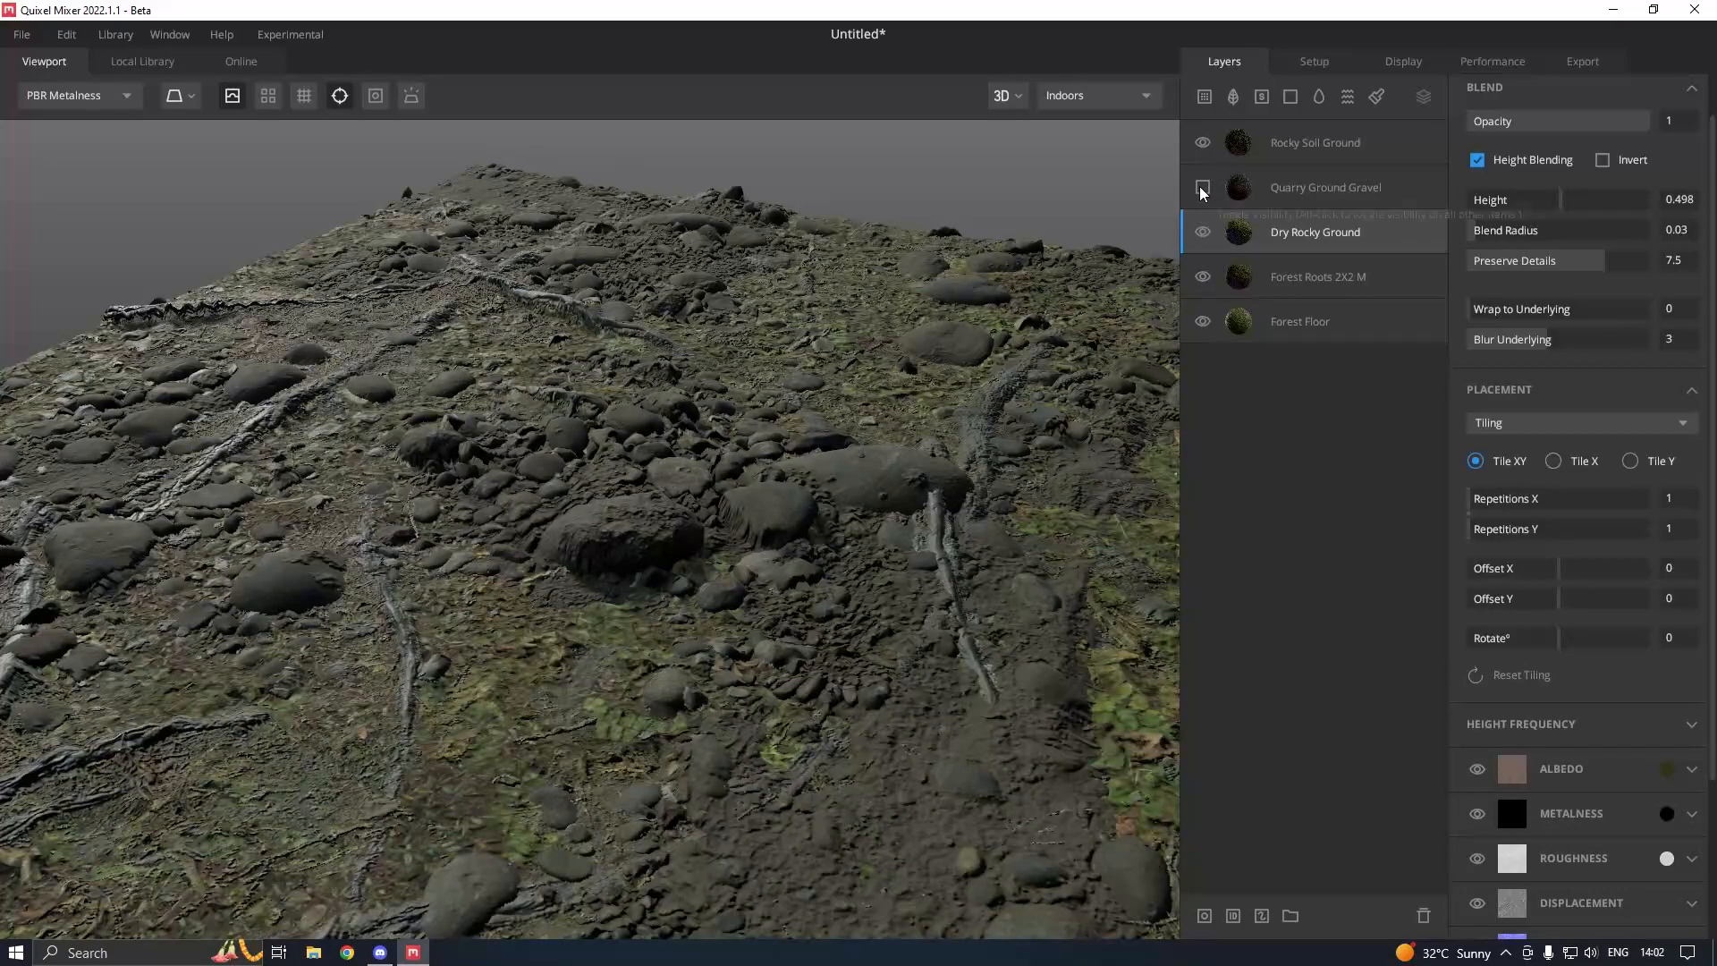
- Set the Quarry Ground Gravel layer's blend height to 0.498 and check the surface from another angle
{"action": "left_click", "coordinate": [1376, 188]}
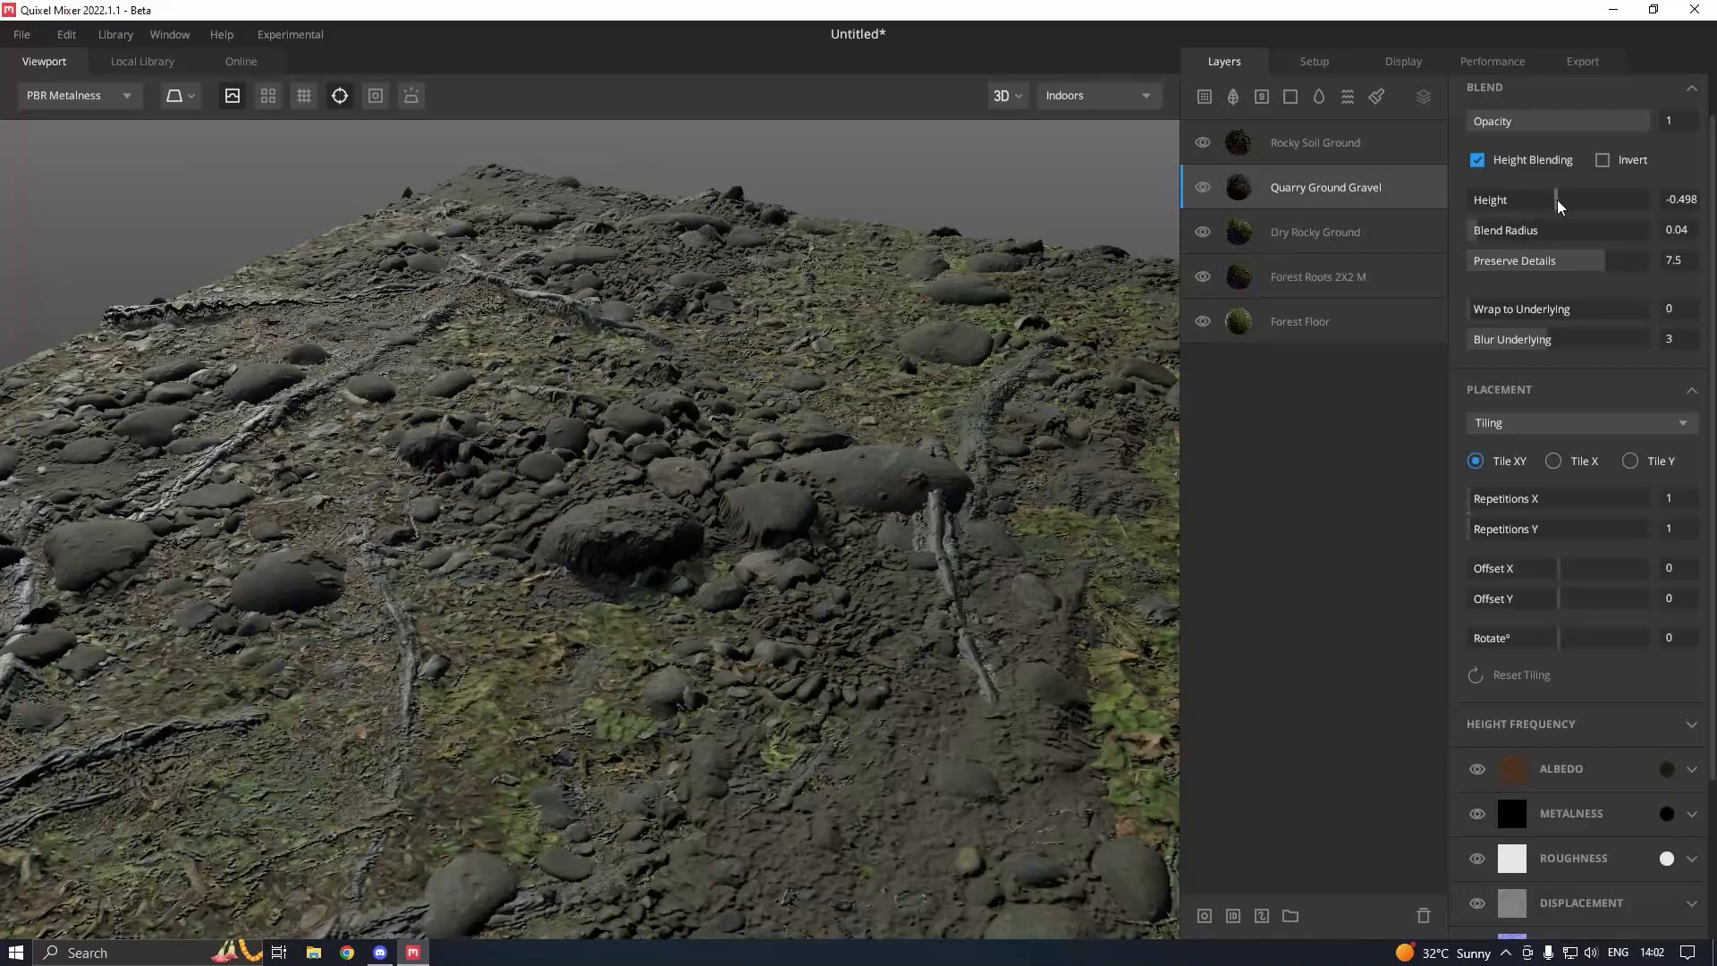
{"action": "left_click_drag", "start_coordinate": [1557, 206], "coordinate": [1563, 205]}
{"action": "left_click_drag", "start_coordinate": [828, 376], "coordinate": [919, 381]}
{"action": "left_click_drag", "start_coordinate": [644, 414], "coordinate": [637, 463]}
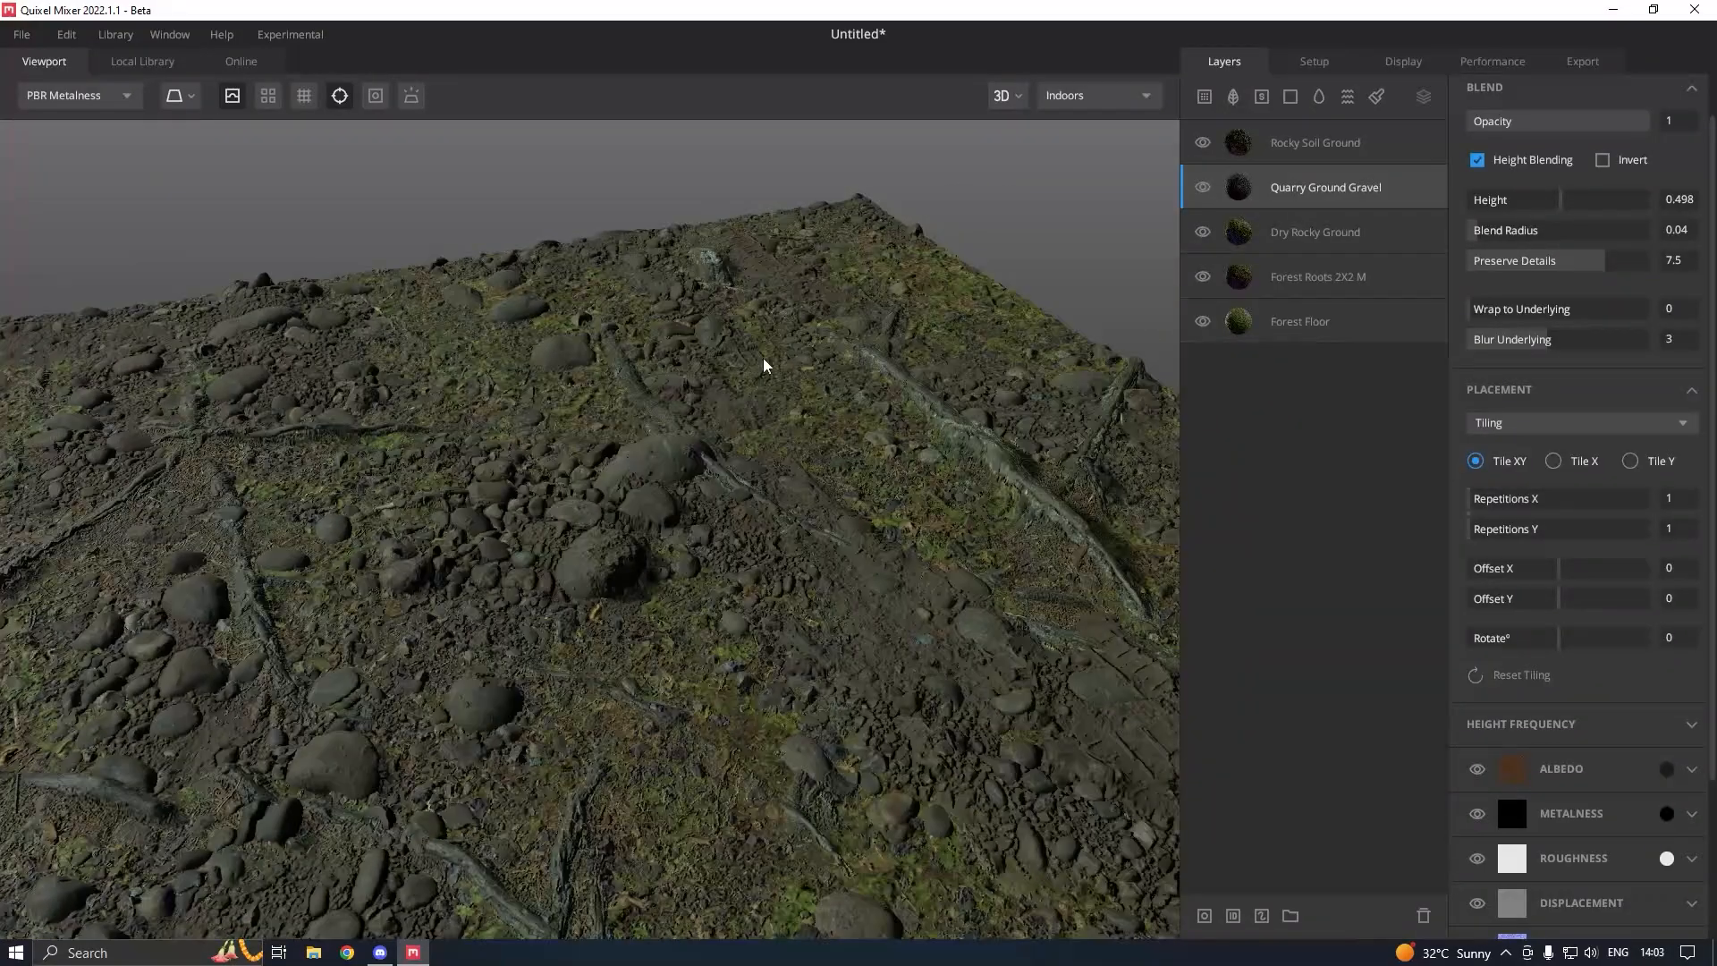
- Try a Nordic Moss surface layer above Quarry Ground Gravel with a blend height of 2.488, and delete it
{"action": "left_click", "coordinate": [1205, 95]}
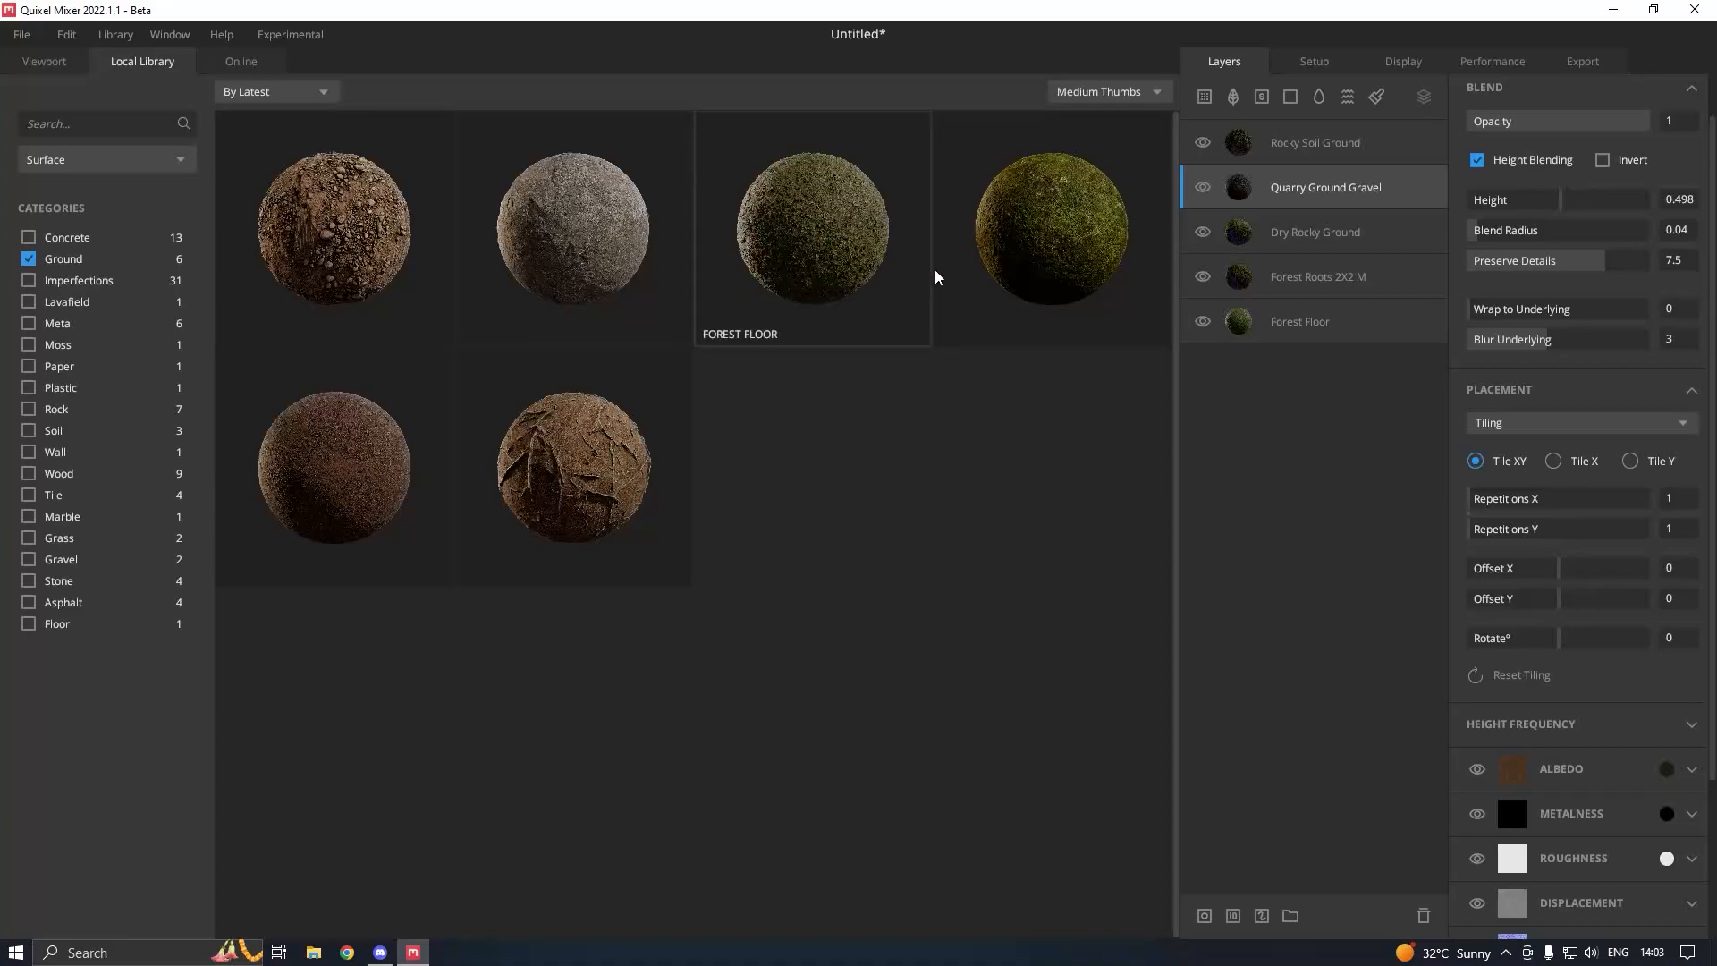
{"action": "left_click", "coordinate": [995, 269]}
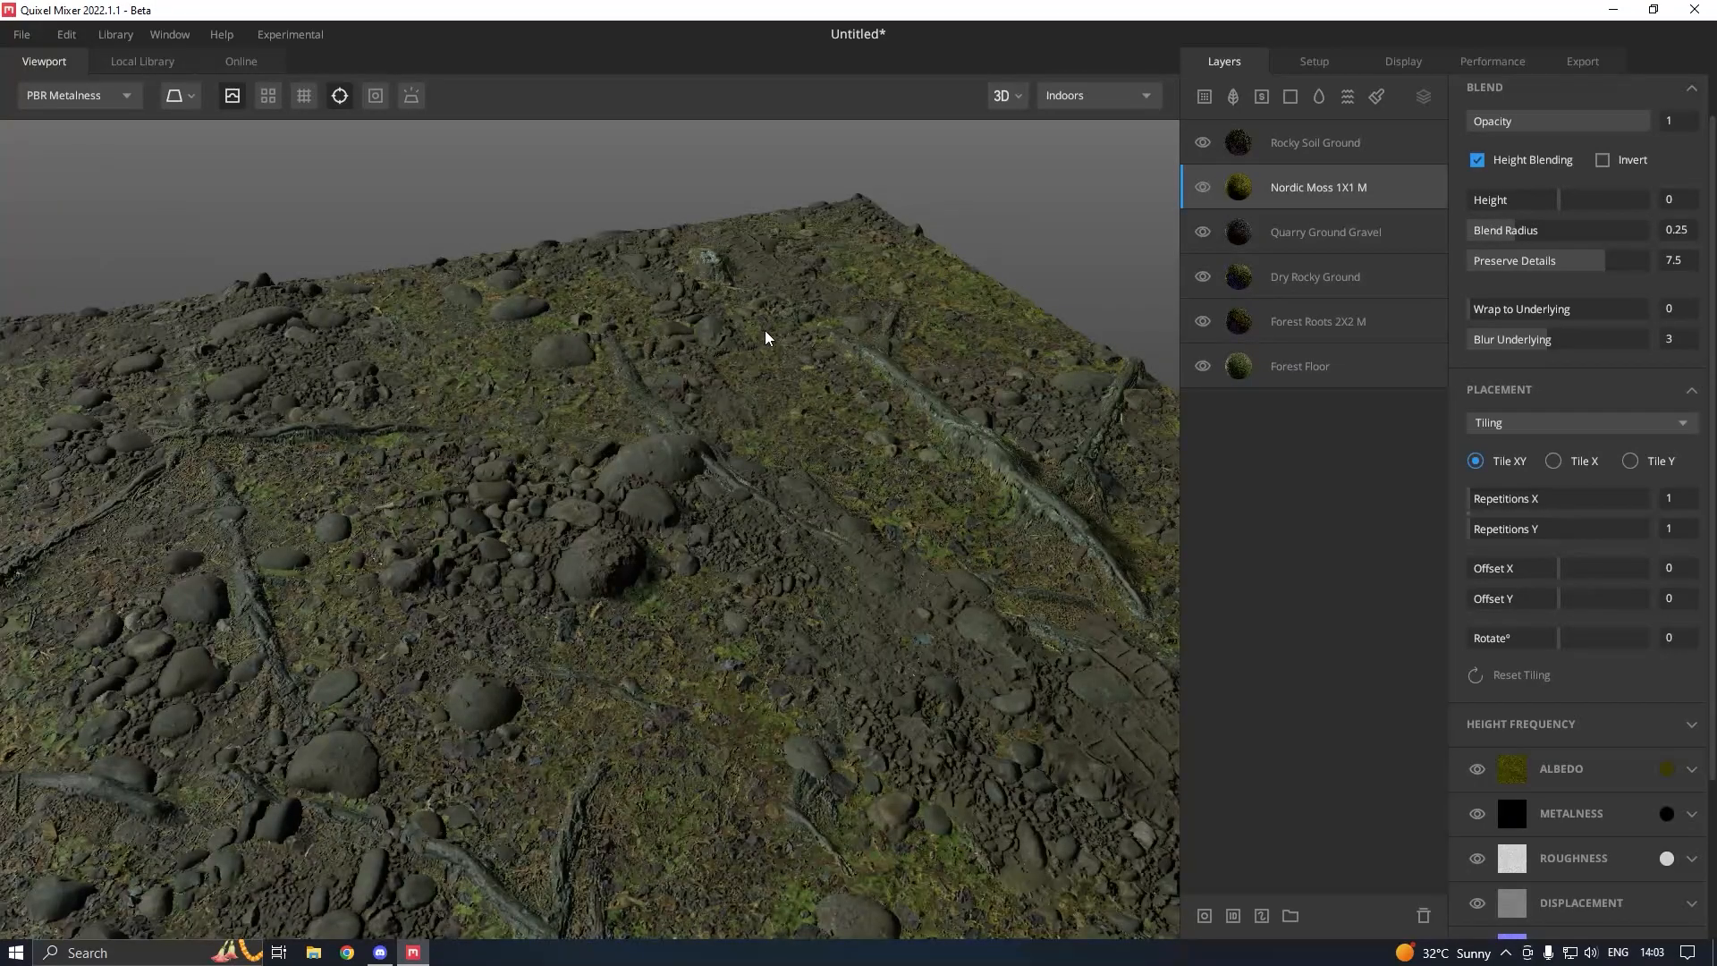
{"action": "left_click_drag", "start_coordinate": [766, 334], "coordinate": [713, 313]}
{"action": "left_click_drag", "start_coordinate": [1562, 205], "coordinate": [1569, 199]}
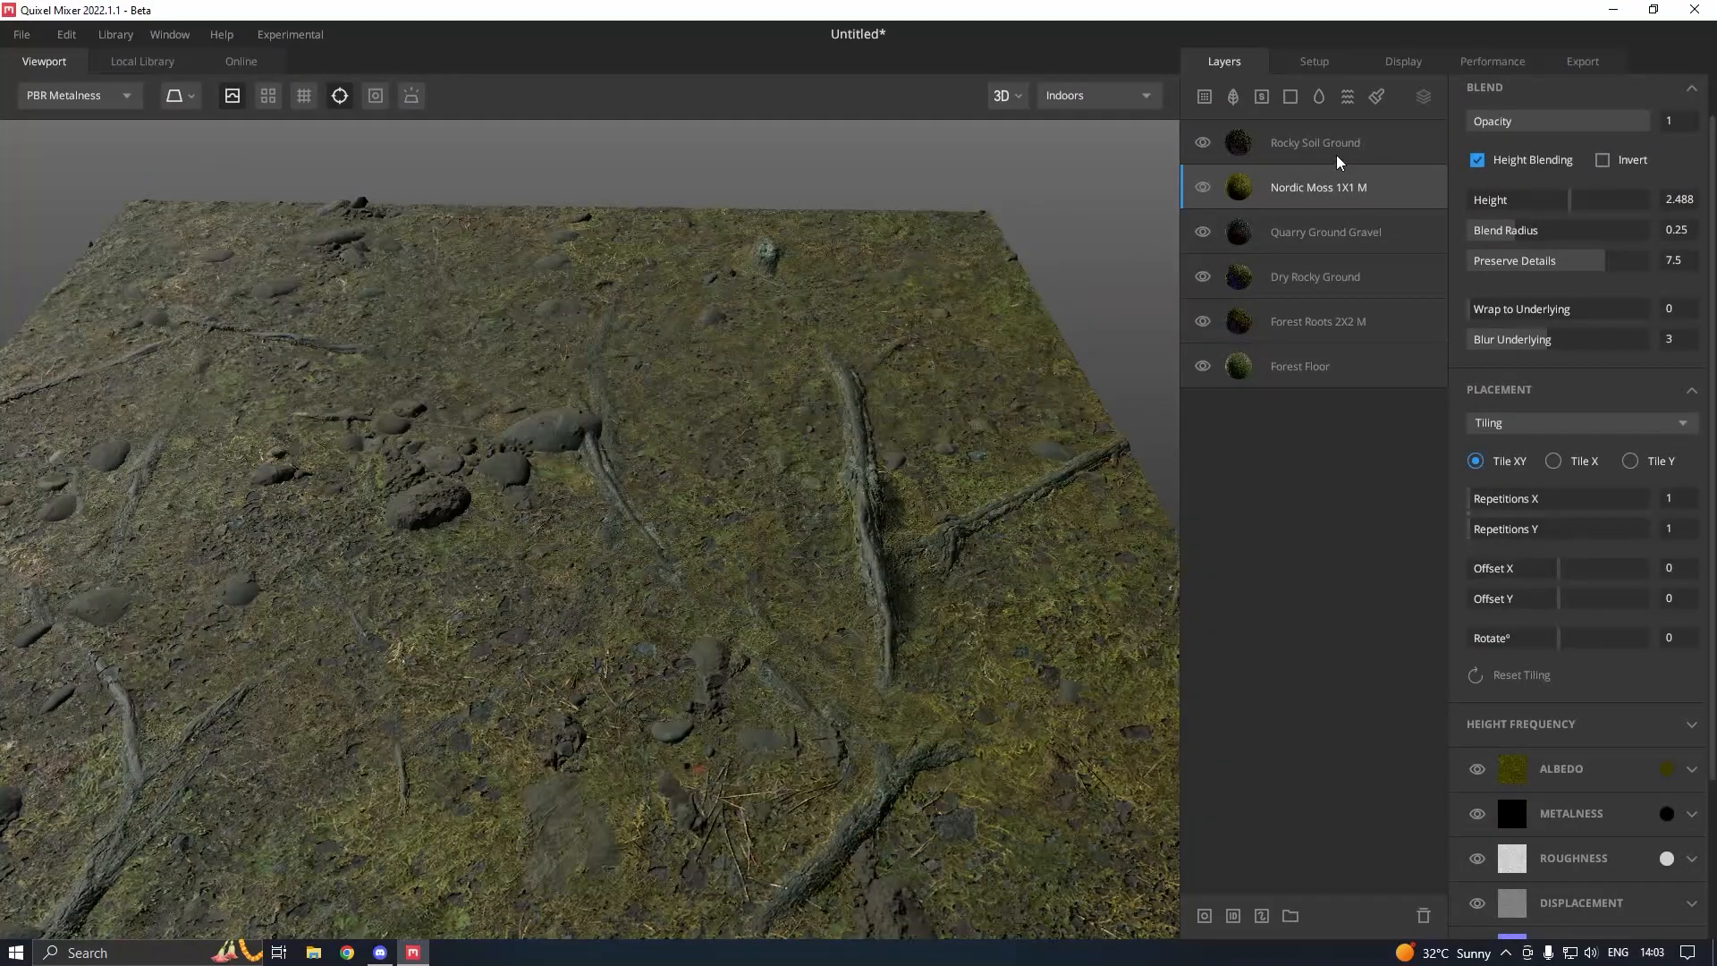
{"action": "left_click_drag", "start_coordinate": [1299, 188], "coordinate": [1281, 140]}
{"action": "key", "text": "Delete"}
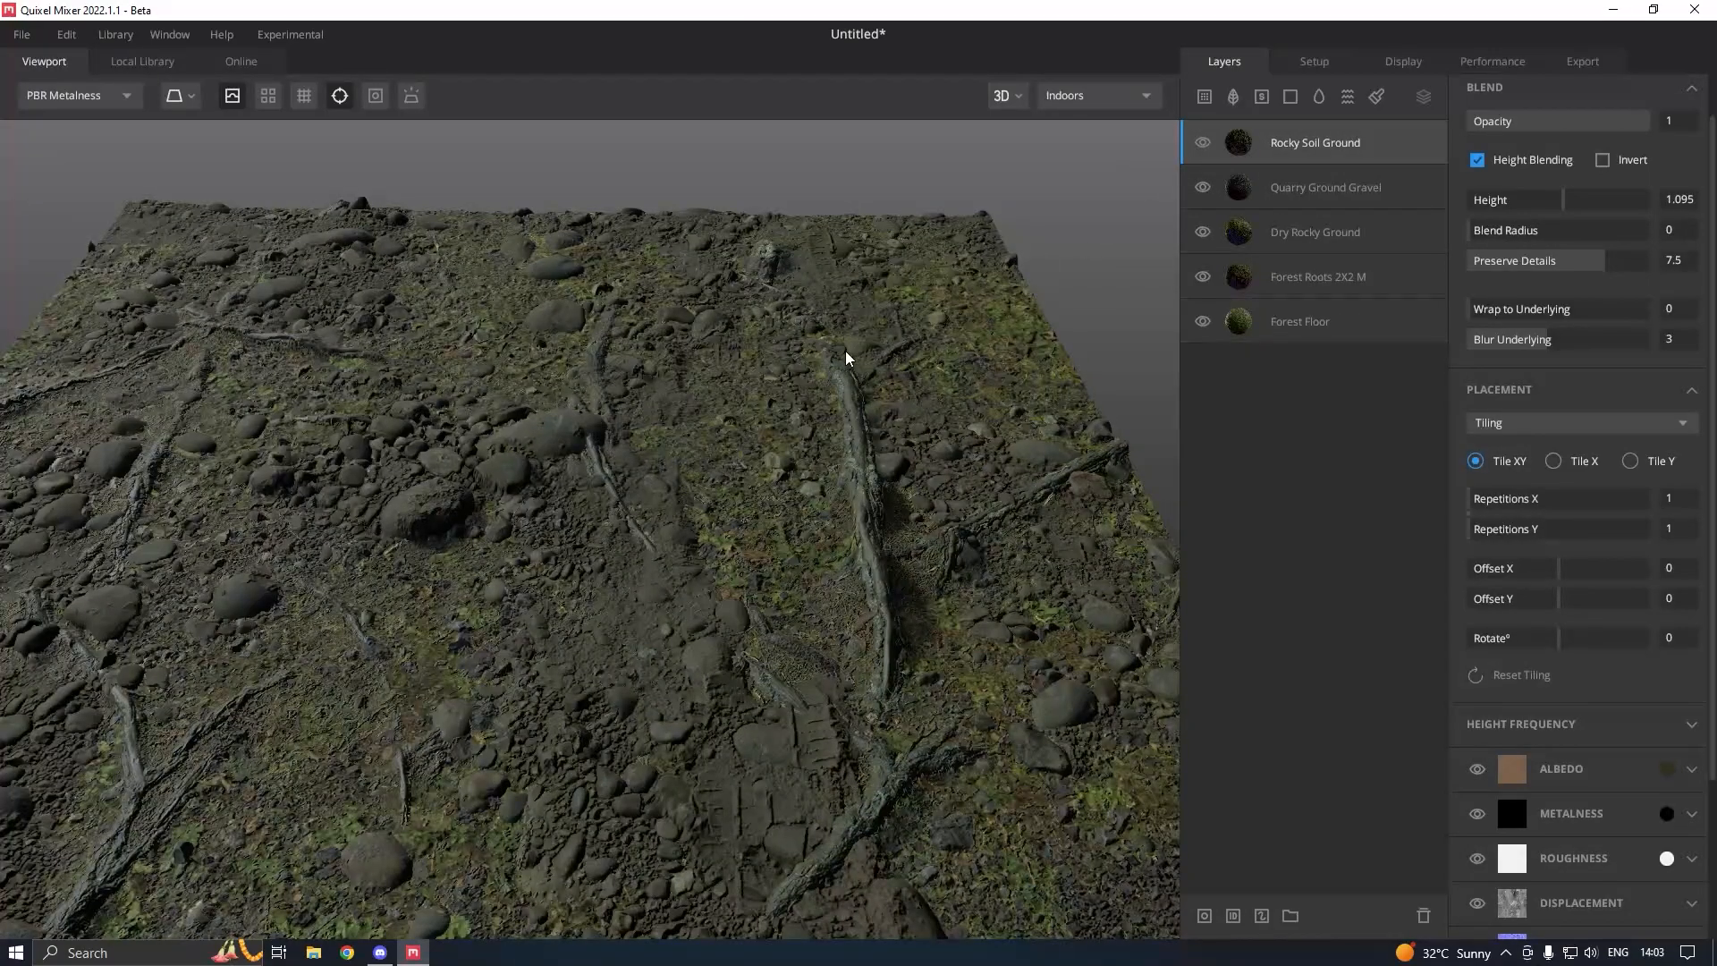
- Save the mix in Sample Mixes under the name Gr, without replacing the existing Ground mix
{"action": "left_click_drag", "start_coordinate": [694, 394], "coordinate": [781, 394]}
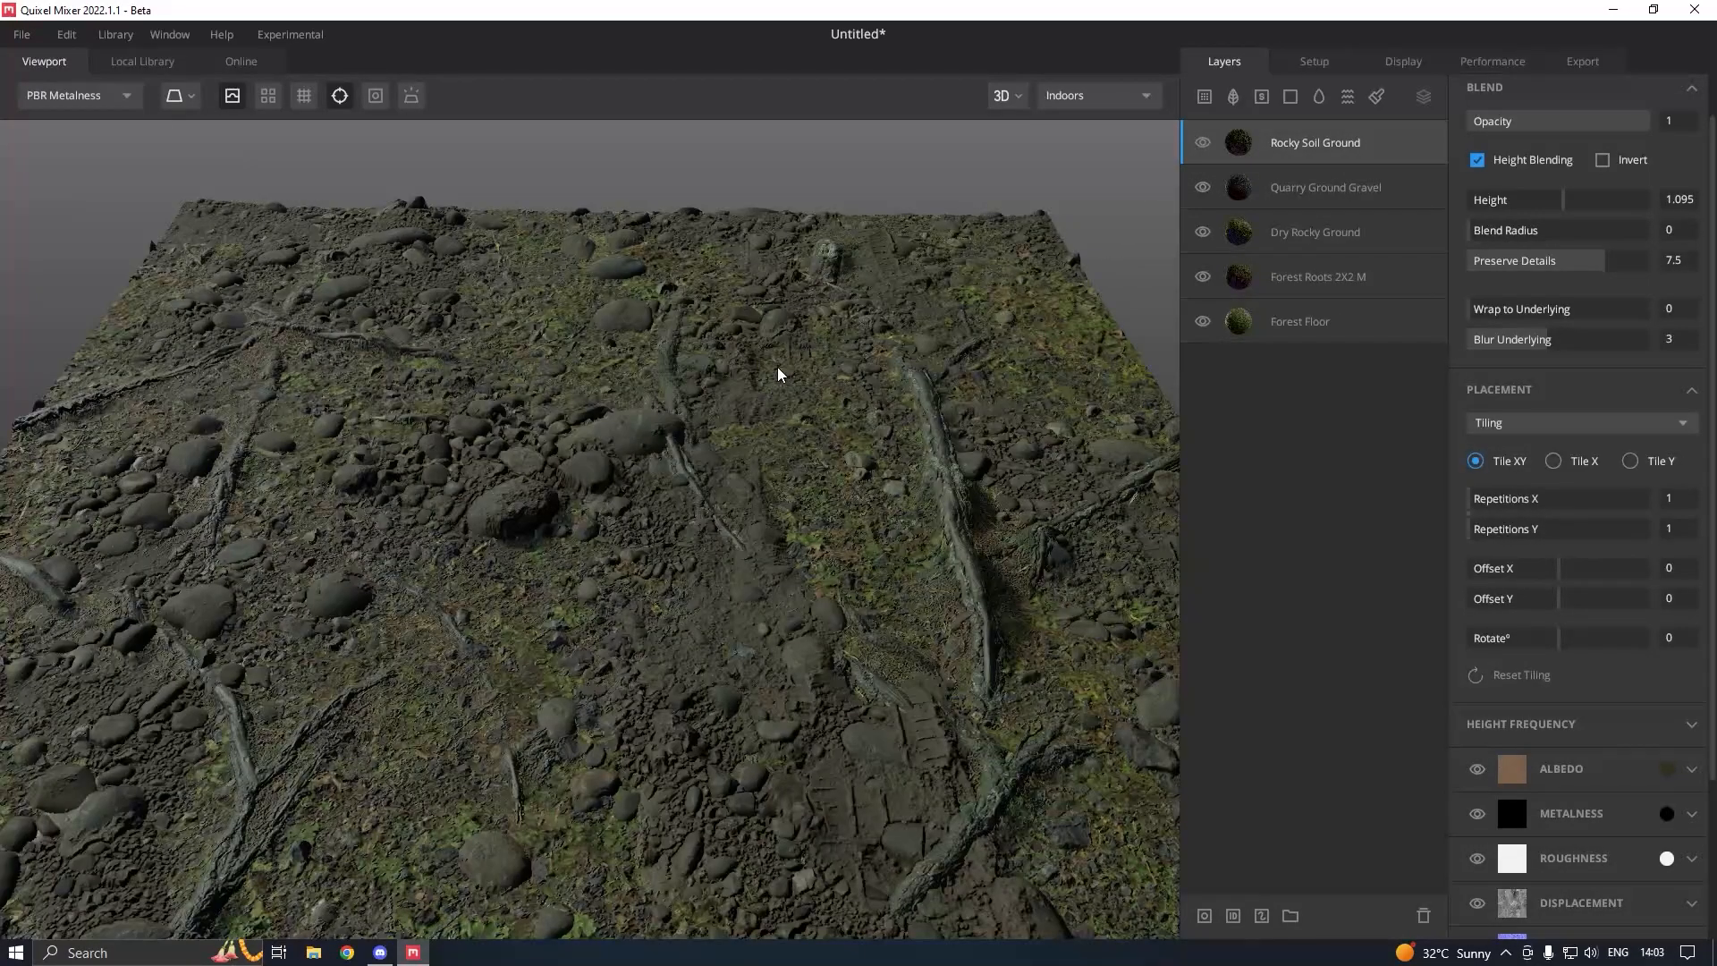
{"action": "key", "text": "ctrl+s"}
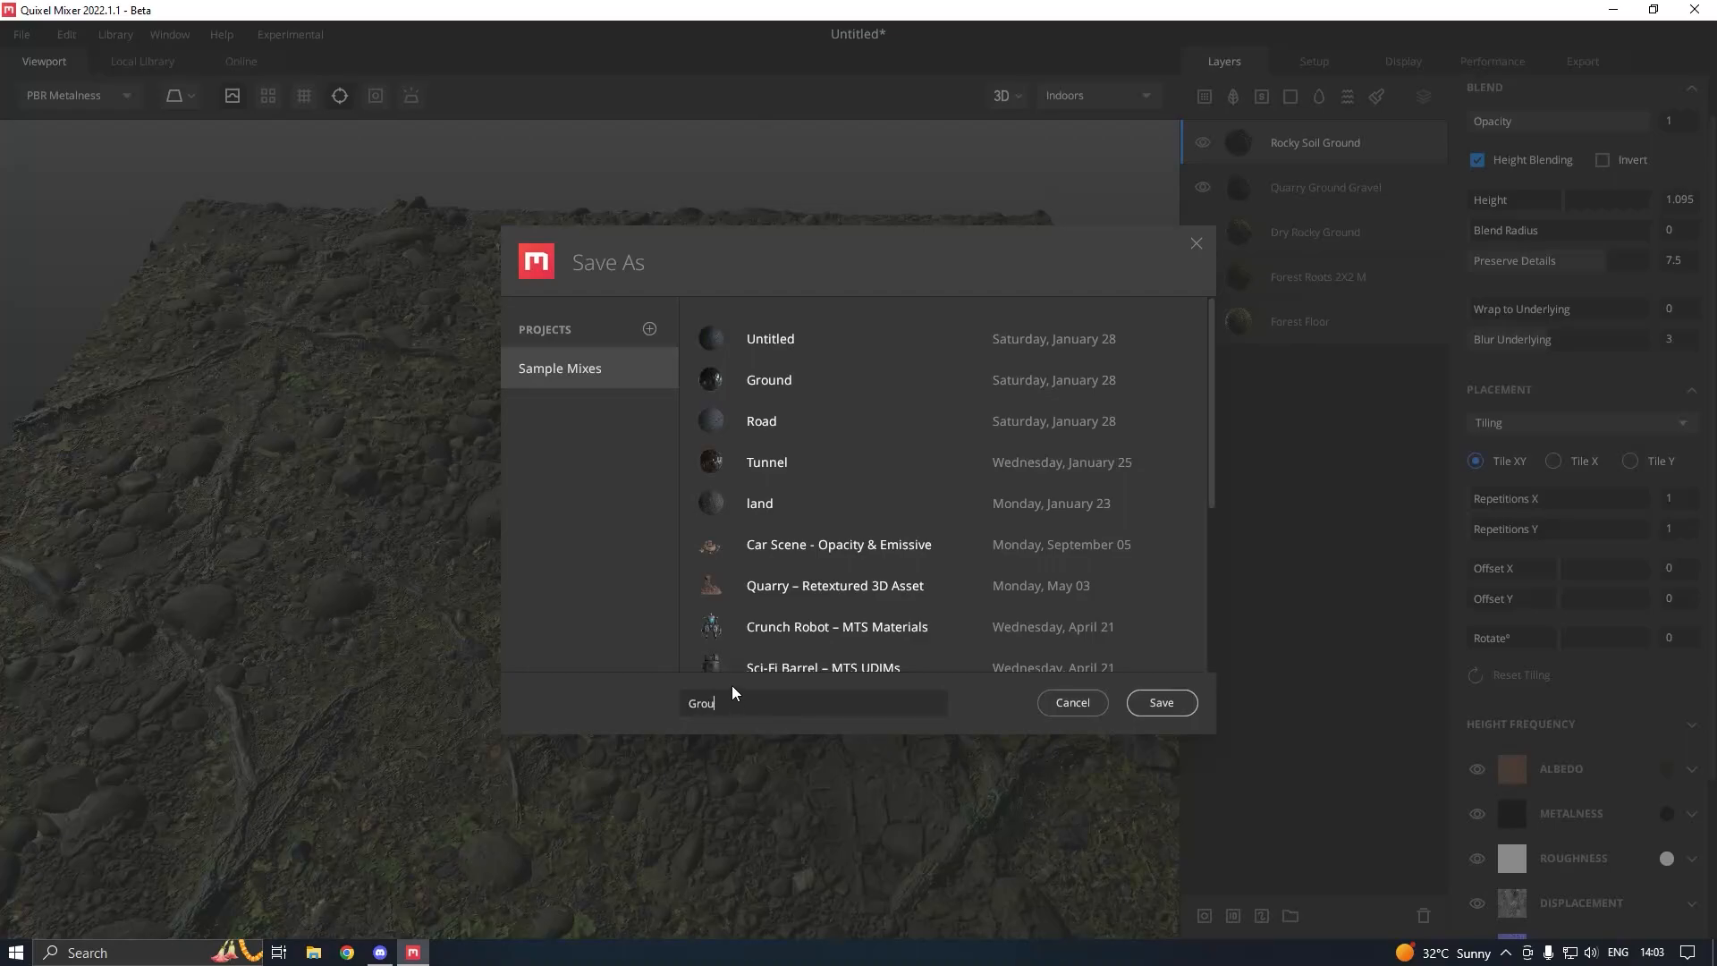
{"action": "left_click", "coordinate": [1173, 707]}
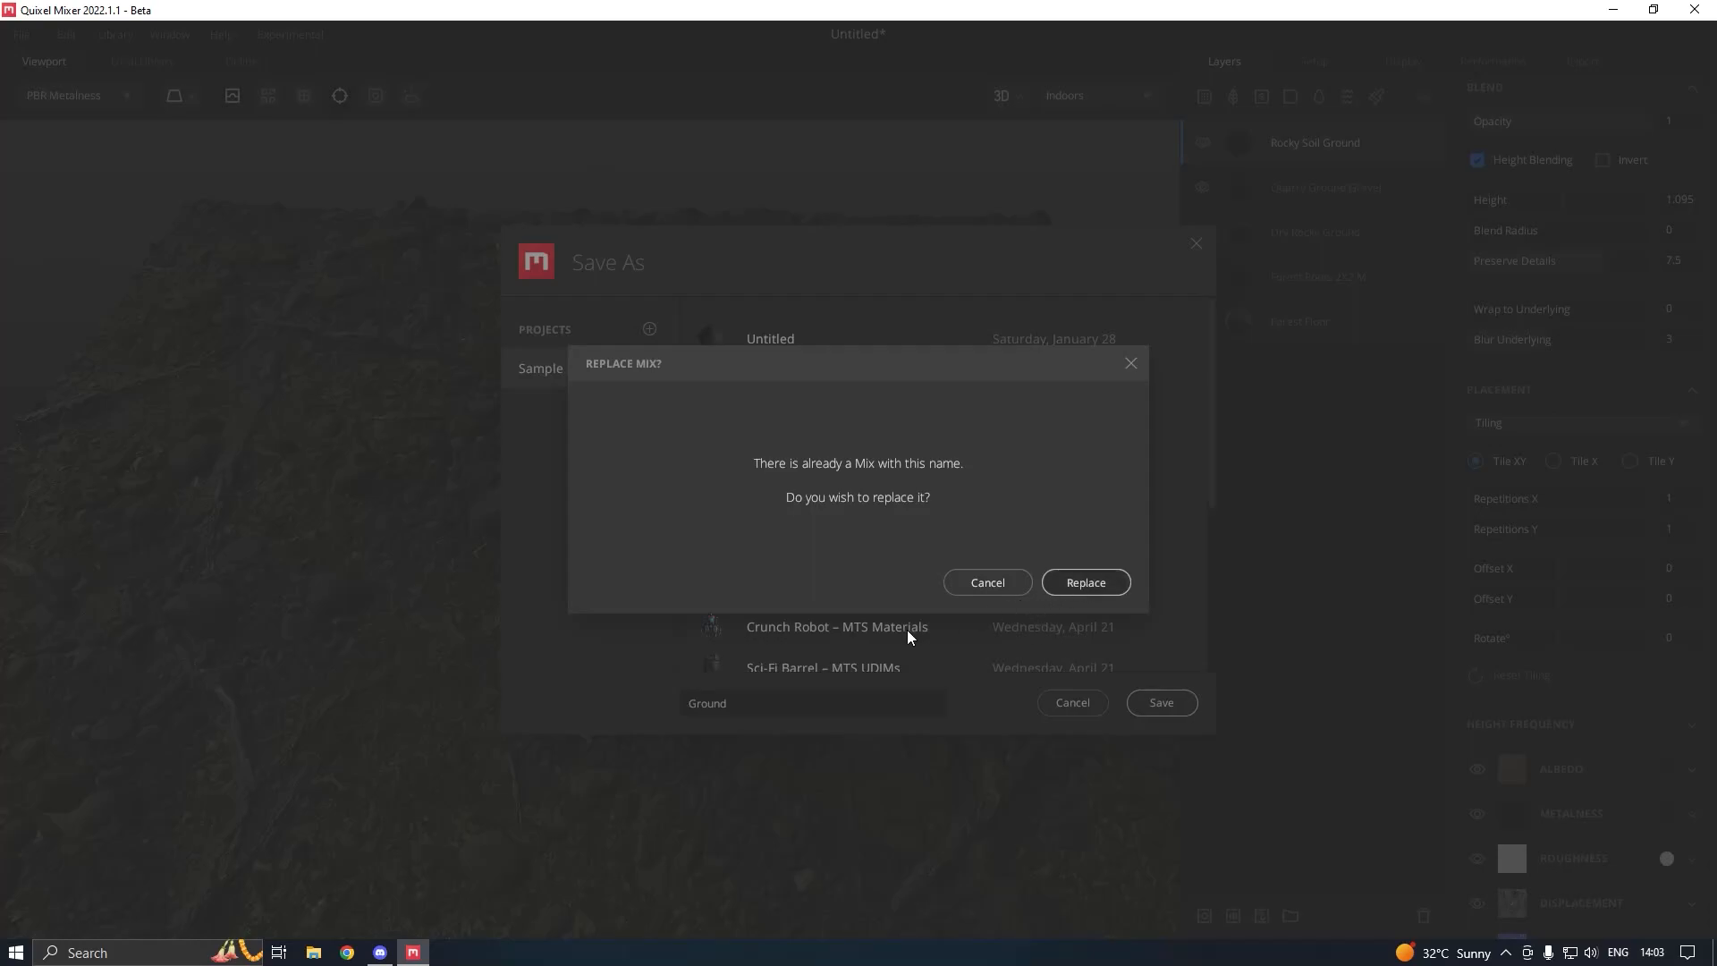
{"action": "left_click", "coordinate": [959, 588]}
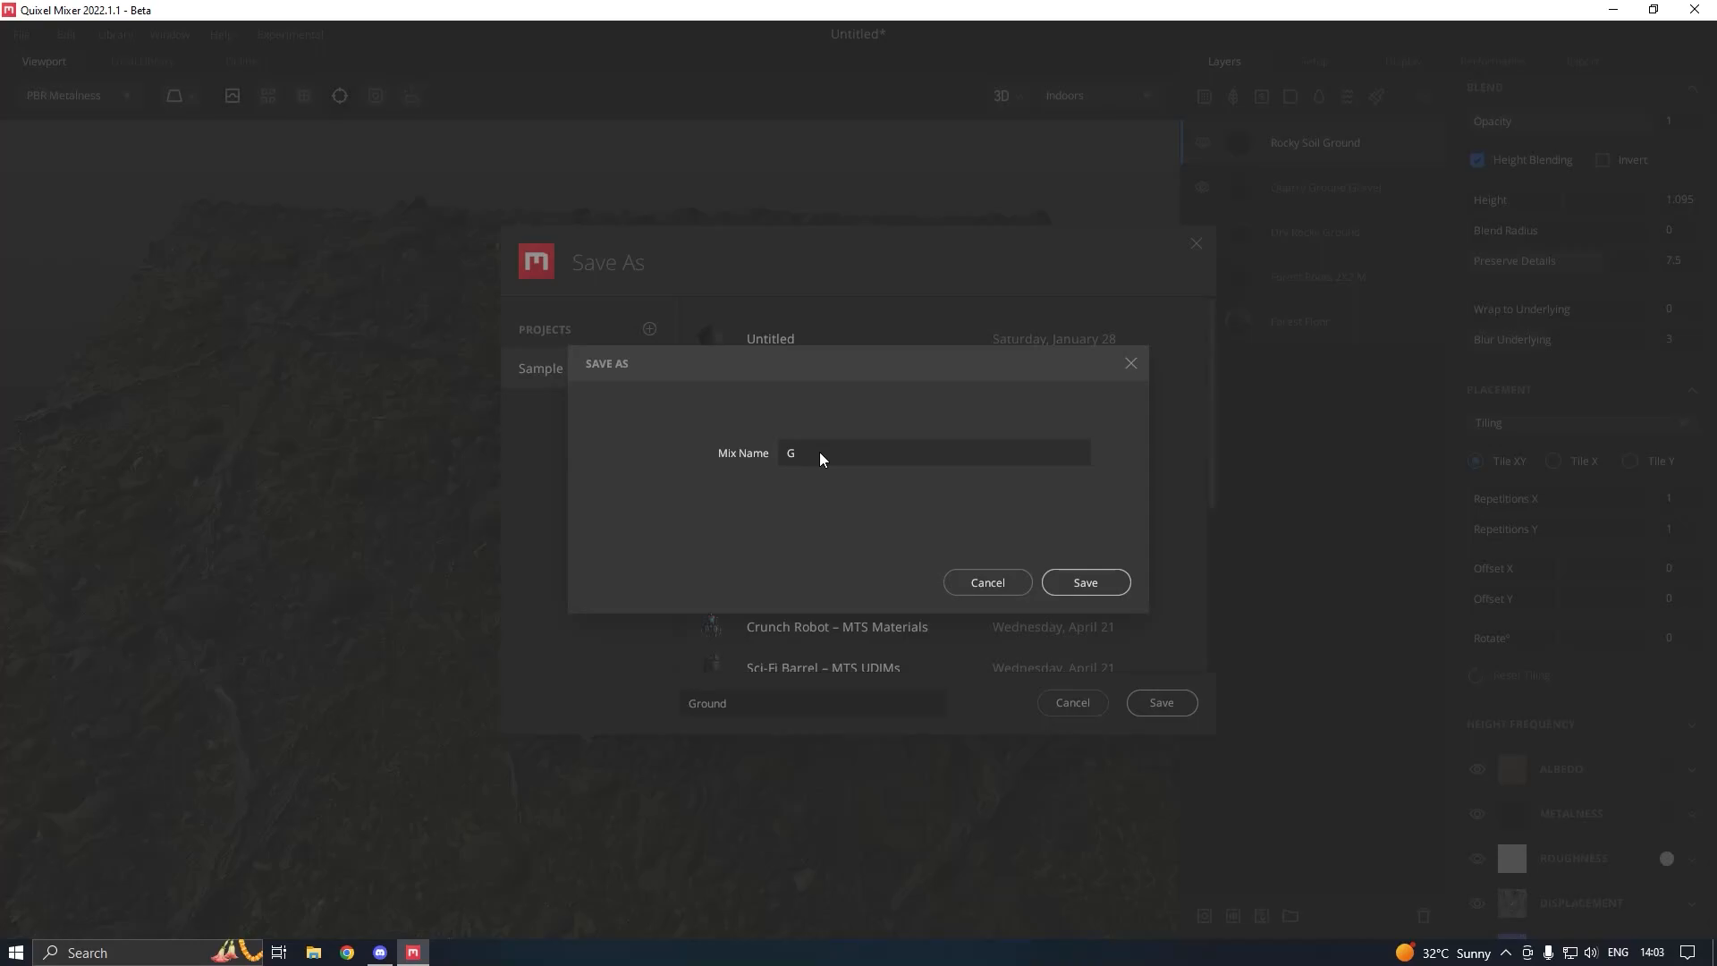
{"action": "left_click", "coordinate": [1079, 582]}
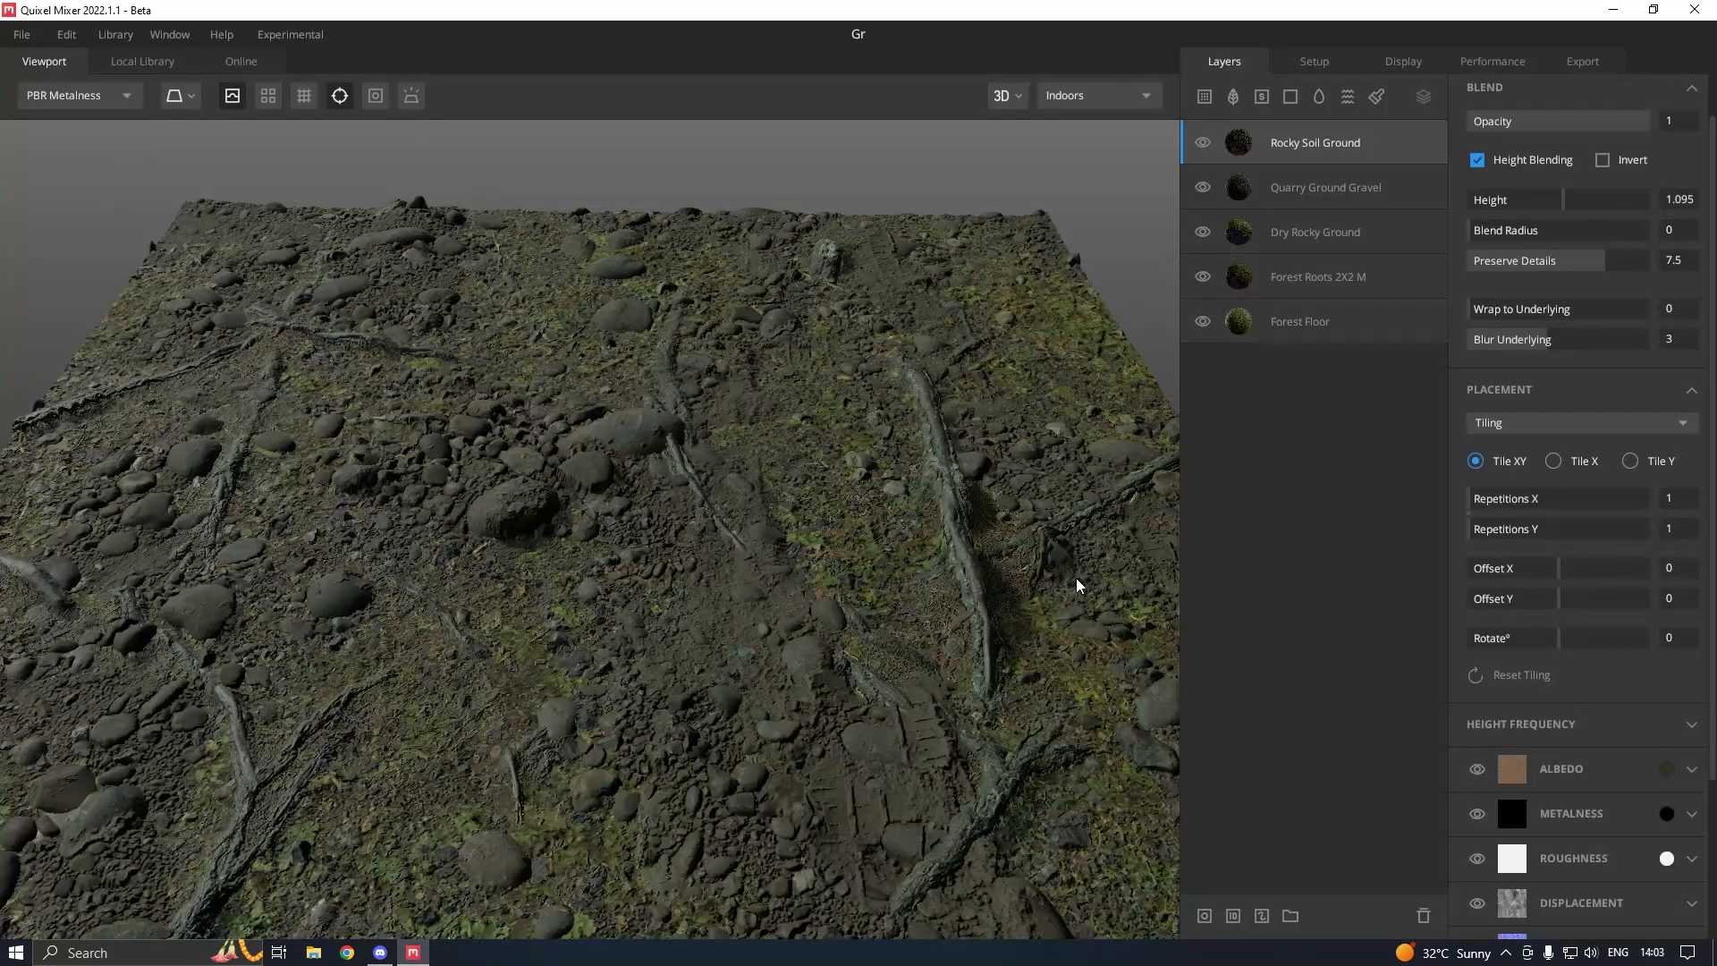
- Set the mix's texture resolution to 4096 px
{"action": "left_click", "coordinate": [1574, 63]}
{"action": "left_click", "coordinate": [1493, 60]}
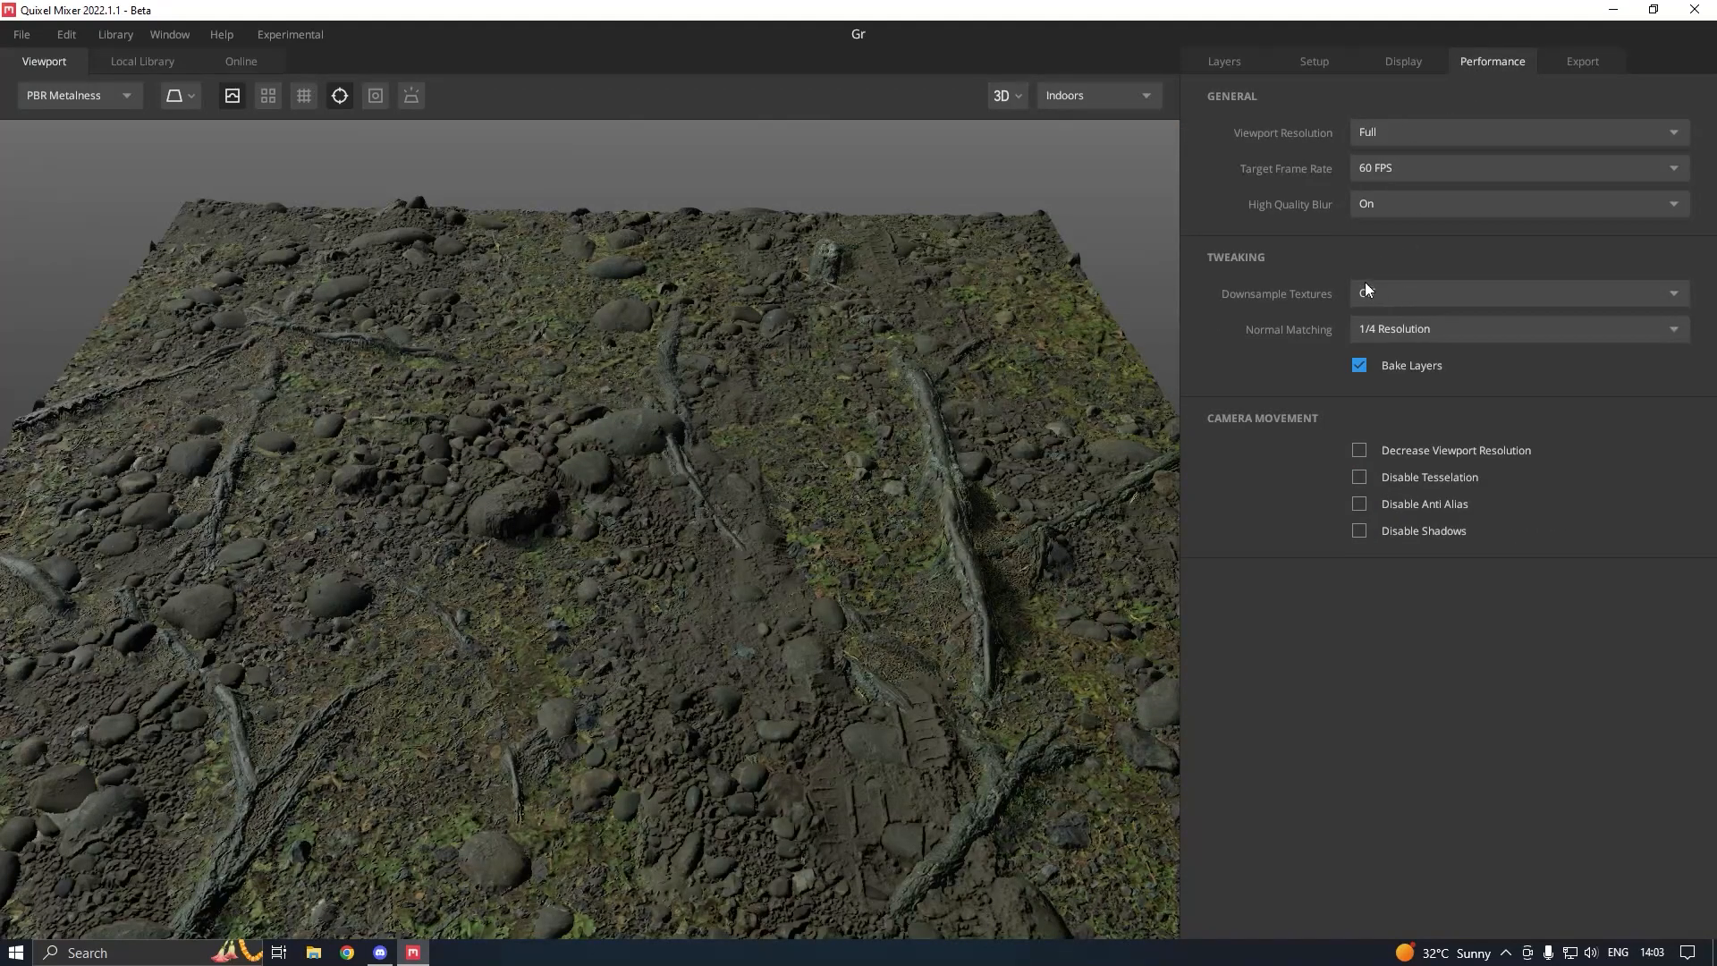
{"action": "left_click", "coordinate": [1401, 63]}
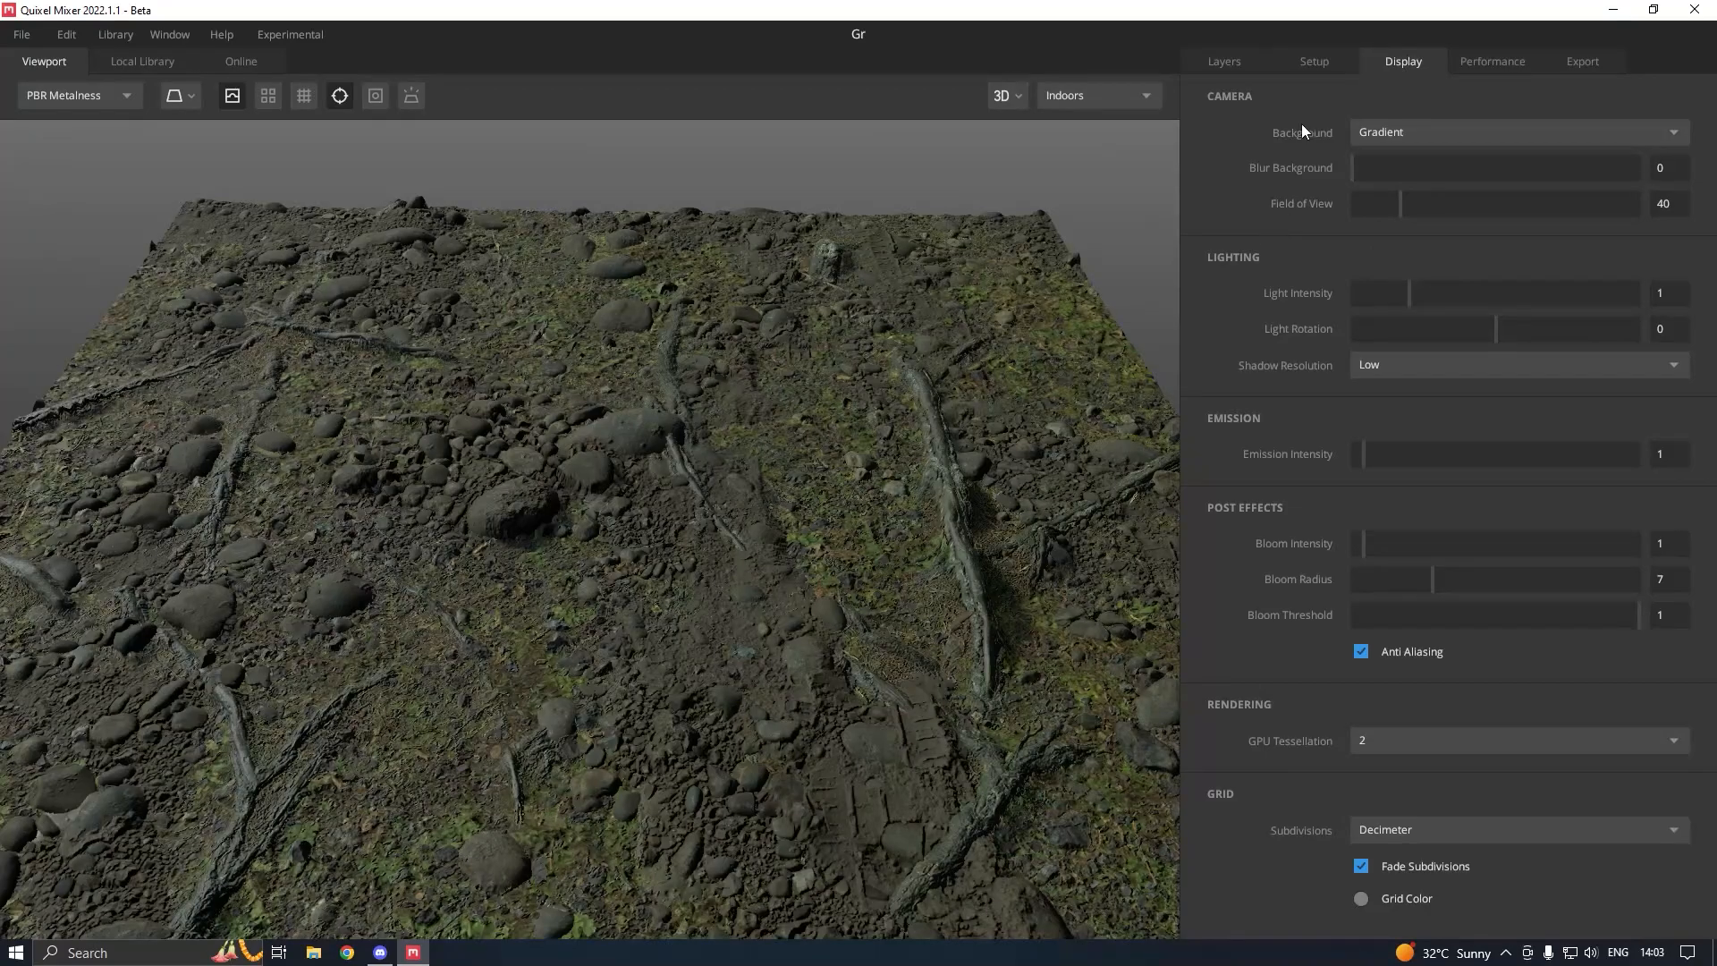
{"action": "left_click", "coordinate": [1309, 64]}
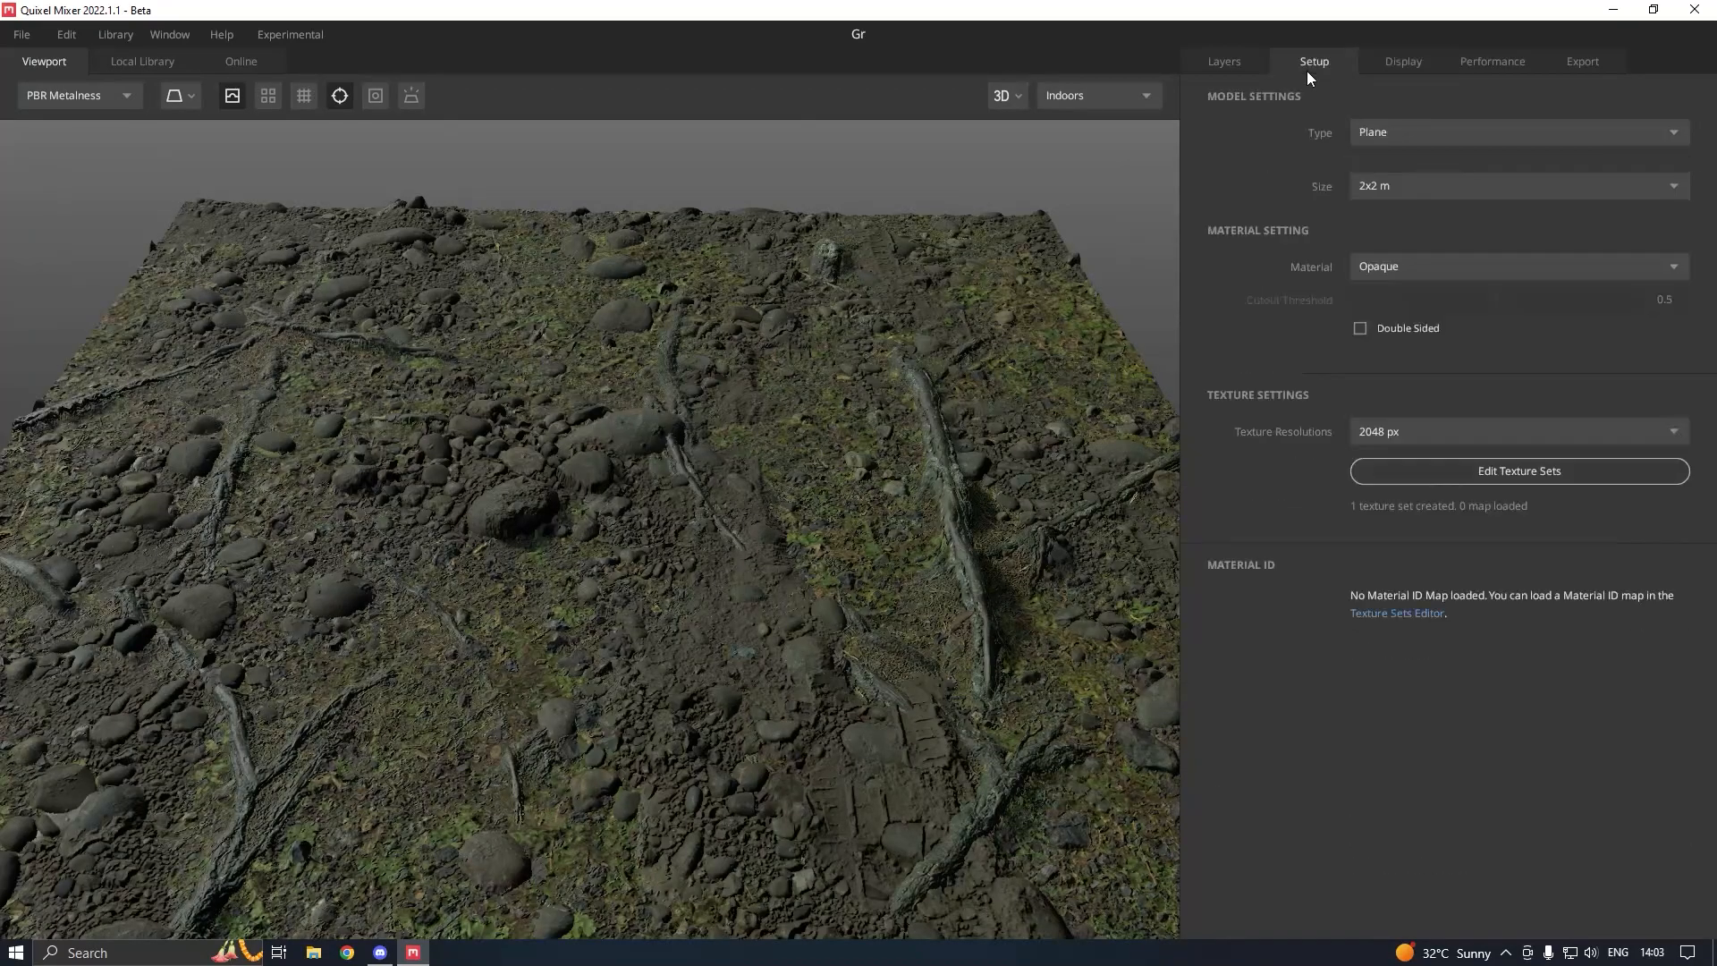
{"action": "left_click", "coordinate": [1382, 427]}
{"action": "left_click", "coordinate": [1399, 558]}
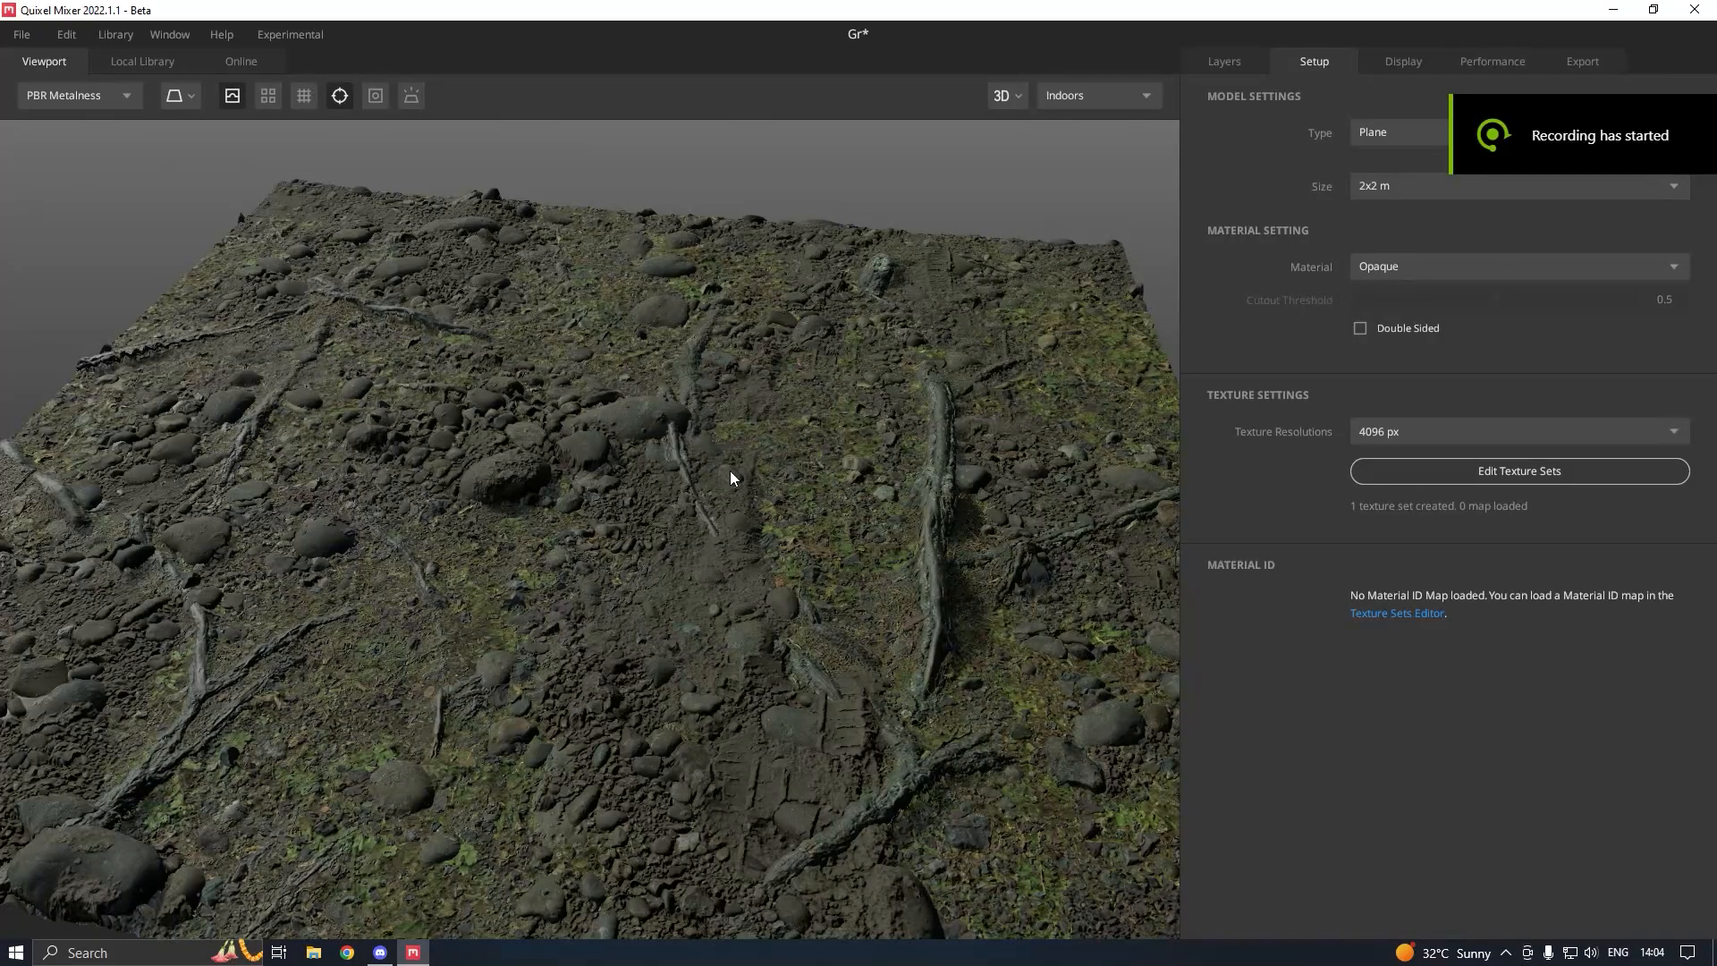
- Examine the stones, roots and moss on the plane up close and from a low angle
{"action": "mouse_move", "coordinate": [764, 465]}
{"action": "left_mouse_down"}
{"action": "mouse_move", "coordinate": [486, 499]}
{"action": "mouse_move", "coordinate": [840, 535]}
{"action": "left_mouse_up"}
{"action": "scroll", "coordinate": [484, 486], "scroll_direction": "up", "scroll_amount": 5}
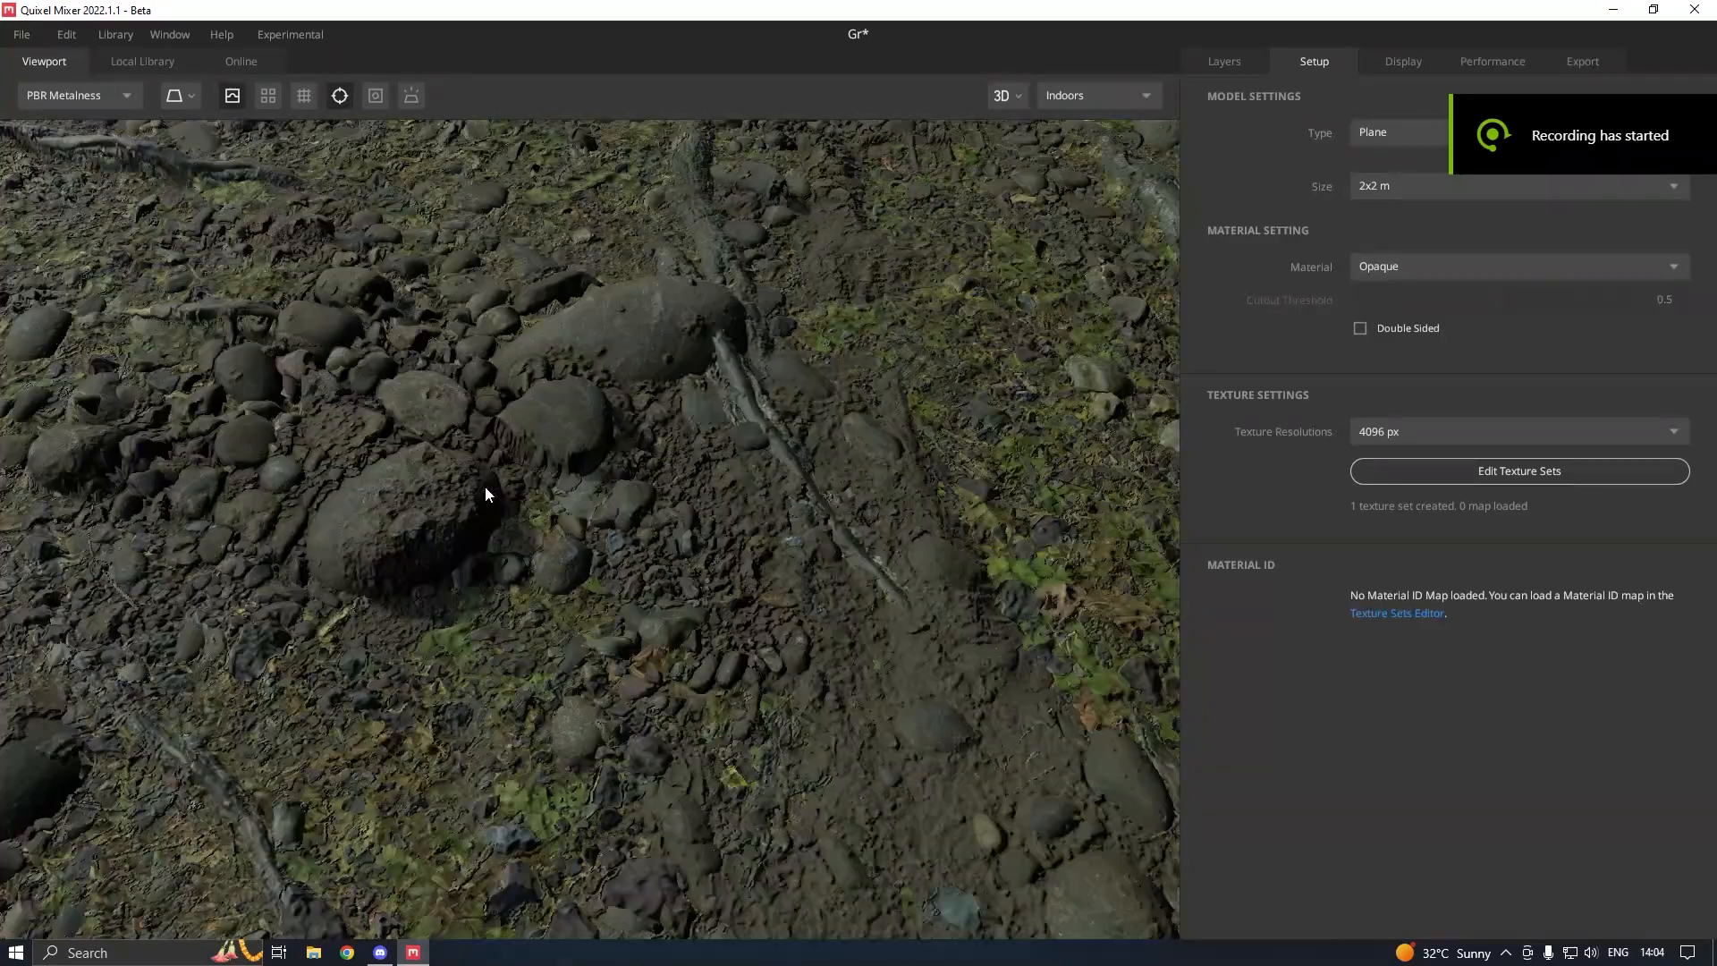
{"action": "scroll", "coordinate": [626, 477], "scroll_direction": "down", "scroll_amount": 4}
{"action": "left_click_drag", "start_coordinate": [635, 476], "coordinate": [651, 394]}
{"action": "middle_click_drag", "start_coordinate": [559, 477], "coordinate": [776, 486]}
{"action": "left_click_drag", "start_coordinate": [776, 494], "coordinate": [931, 425]}
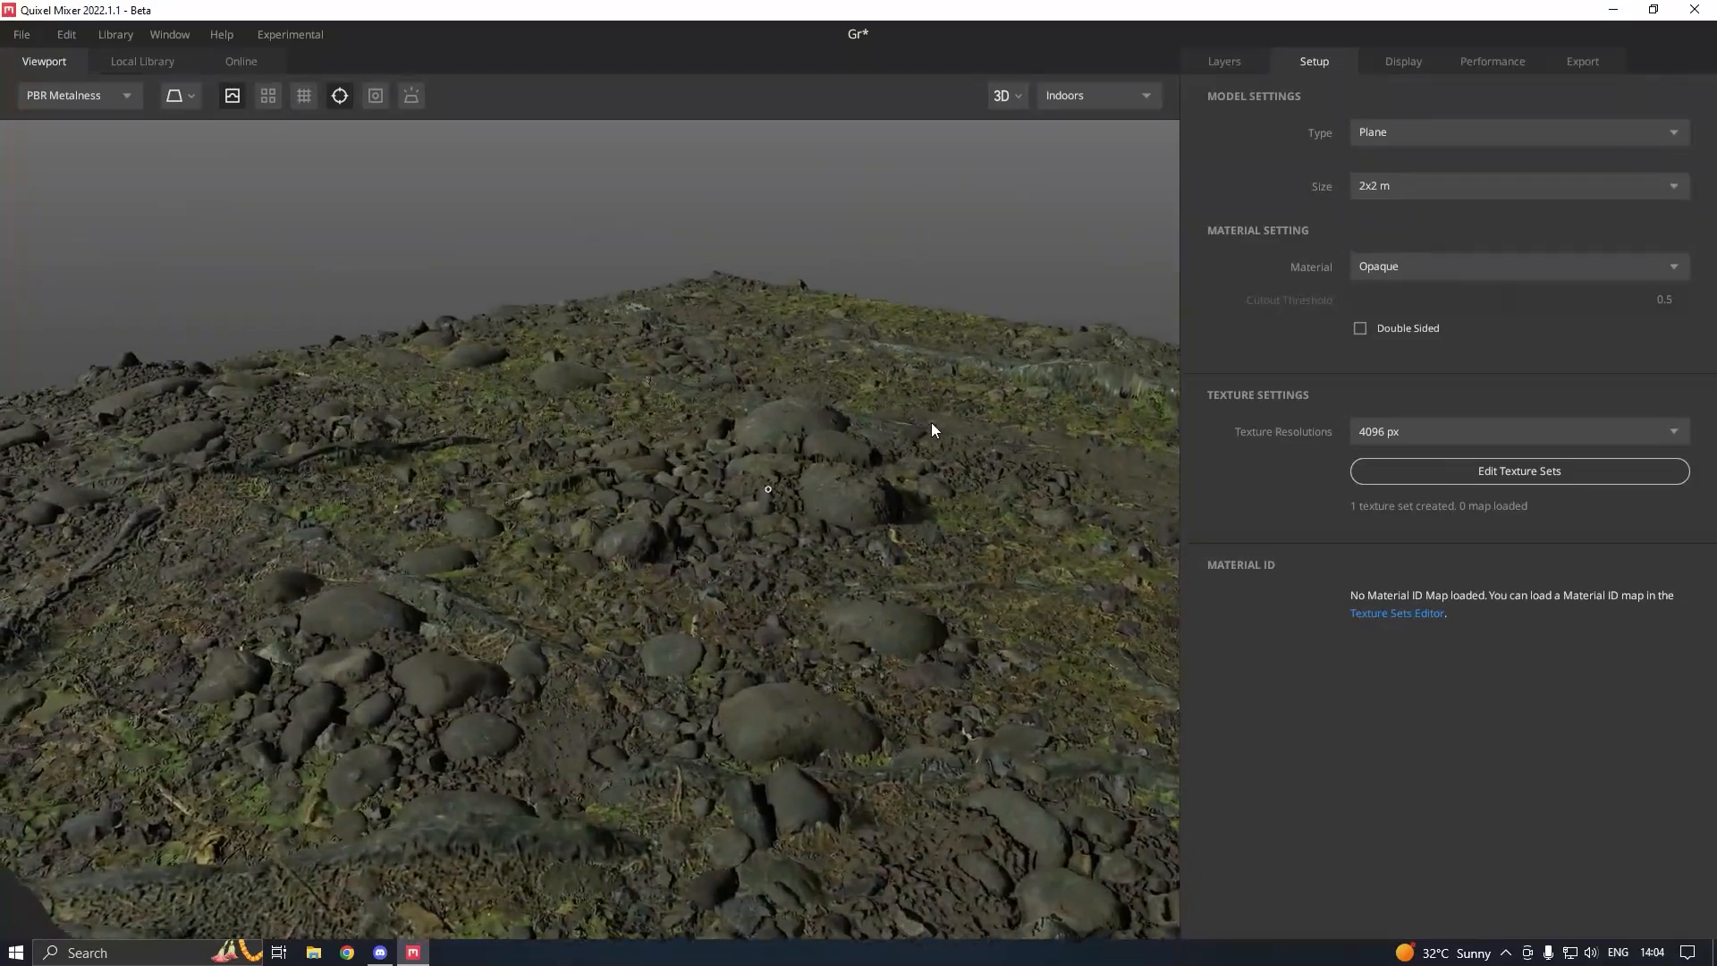
- Preview the material on a sphere mesh and inspect its surface detail from several sides
{"action": "left_click", "coordinate": [176, 99]}
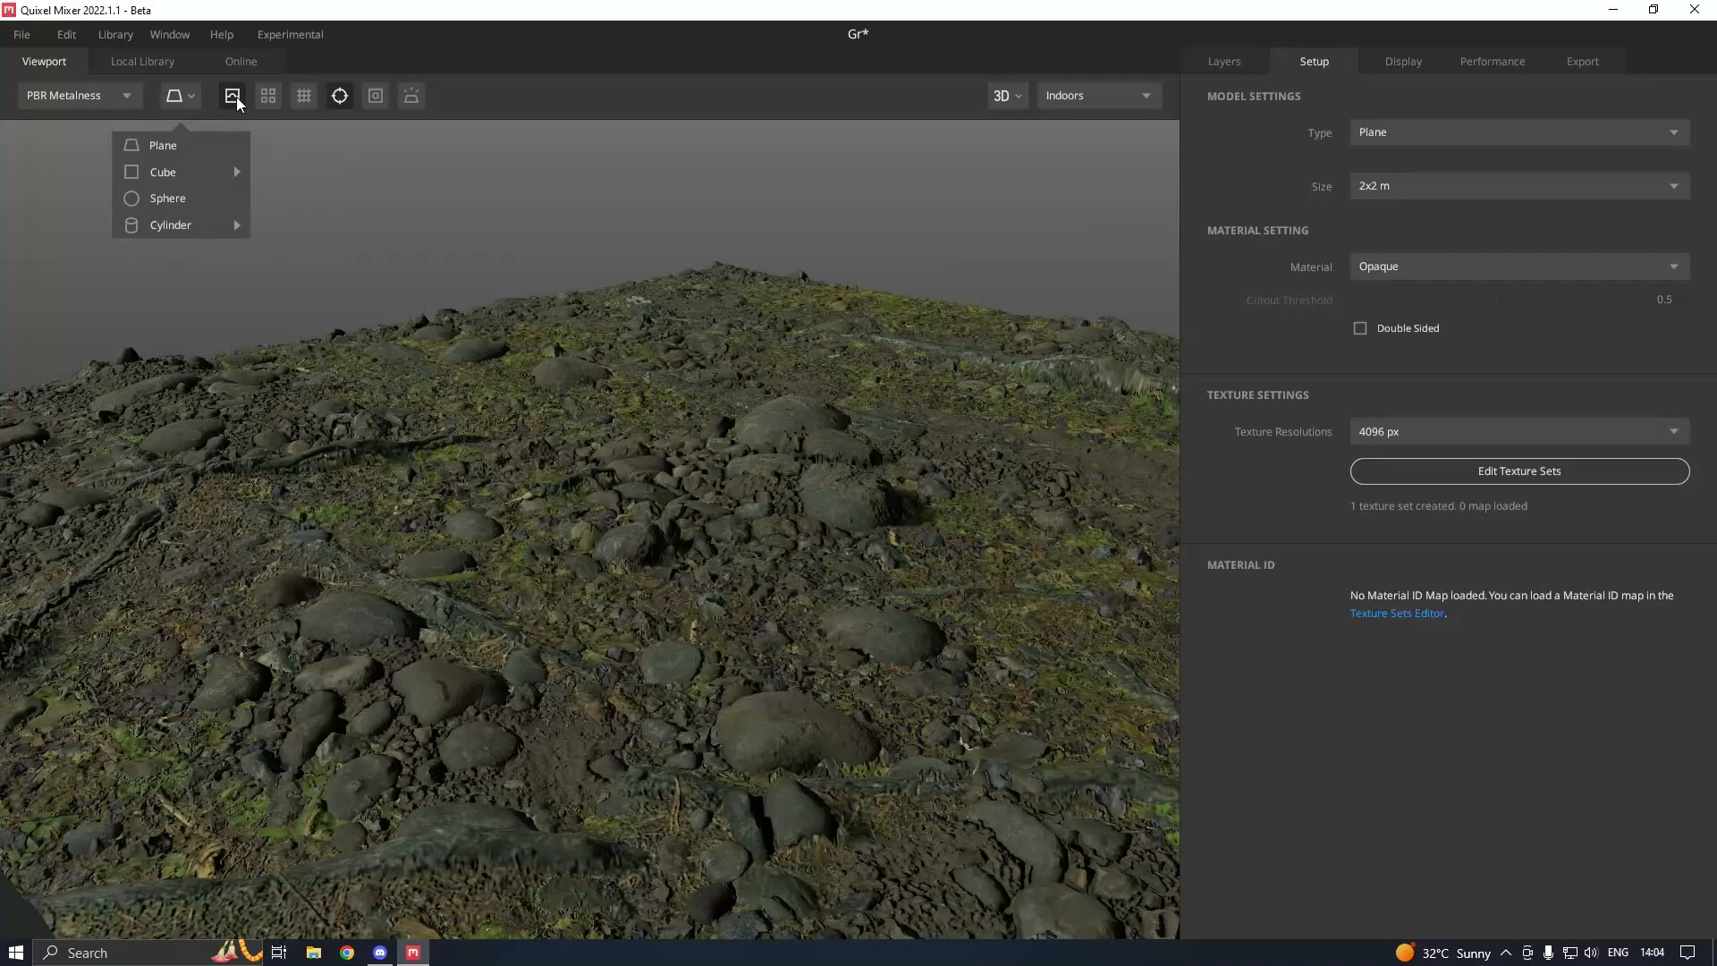
{"action": "left_click", "coordinate": [170, 199]}
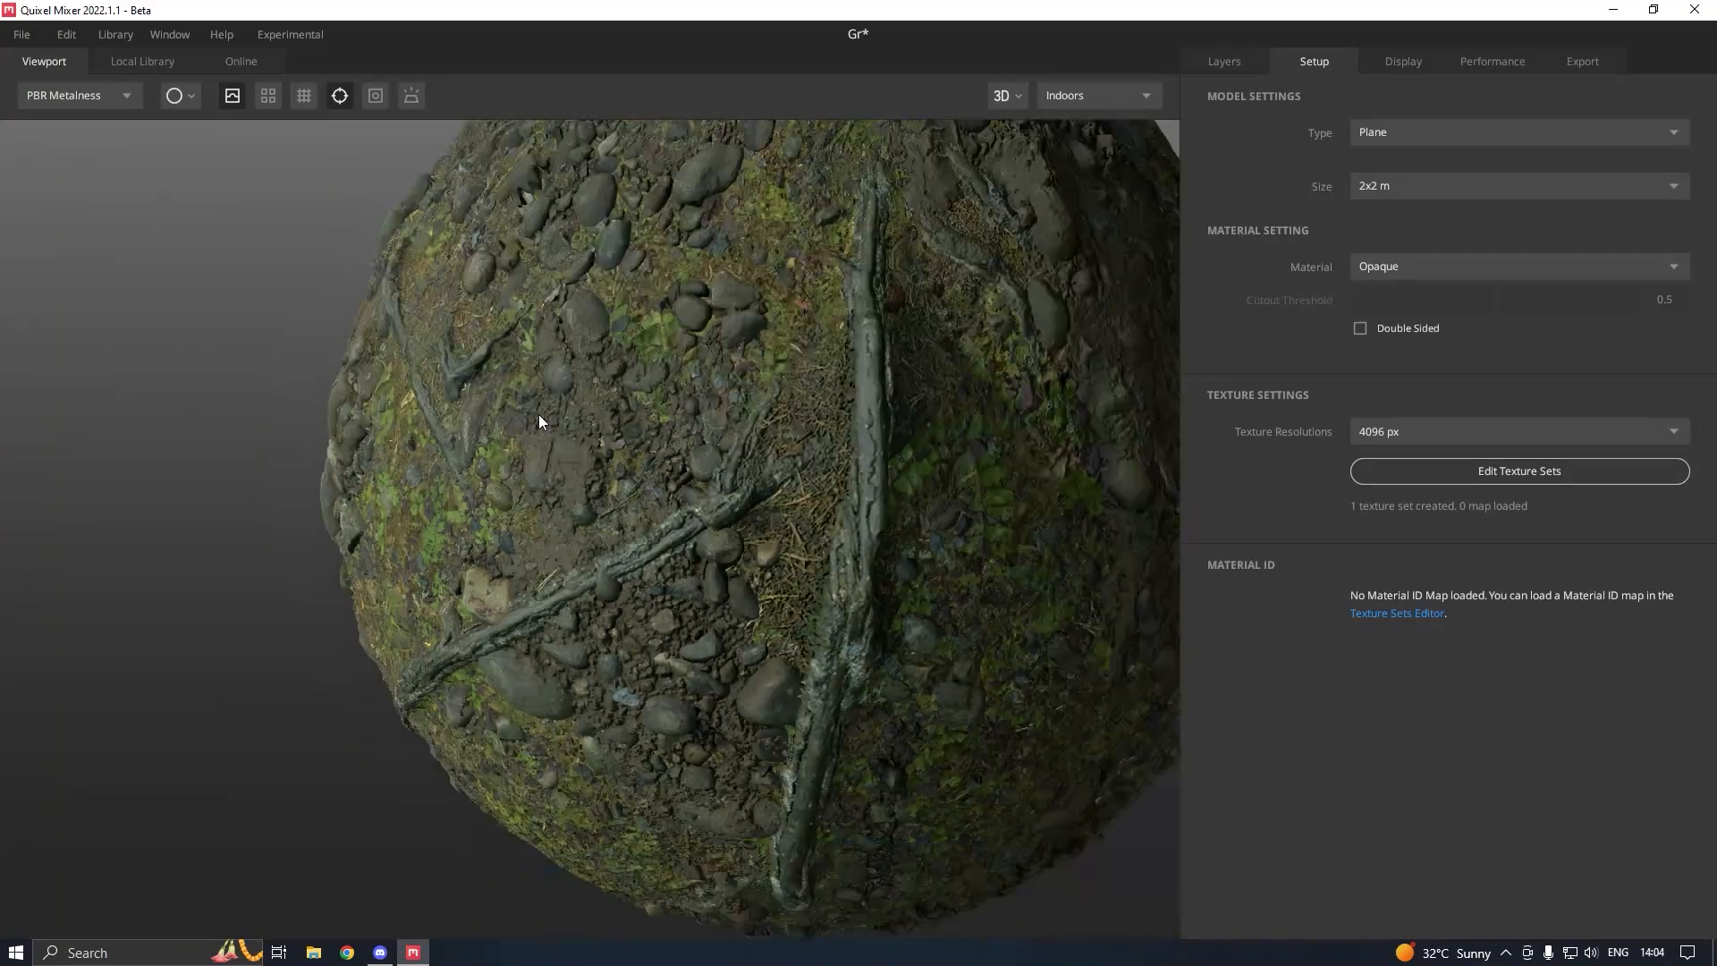
{"action": "scroll", "coordinate": [538, 417], "scroll_direction": "down", "scroll_amount": 3}
{"action": "left_click_drag", "start_coordinate": [523, 401], "coordinate": [1015, 283]}
{"action": "middle_click_drag", "start_coordinate": [936, 339], "coordinate": [779, 409]}
{"action": "scroll", "coordinate": [604, 448], "scroll_direction": "up", "scroll_amount": 5}
{"action": "scroll", "coordinate": [604, 449], "scroll_direction": "down", "scroll_amount": 3}
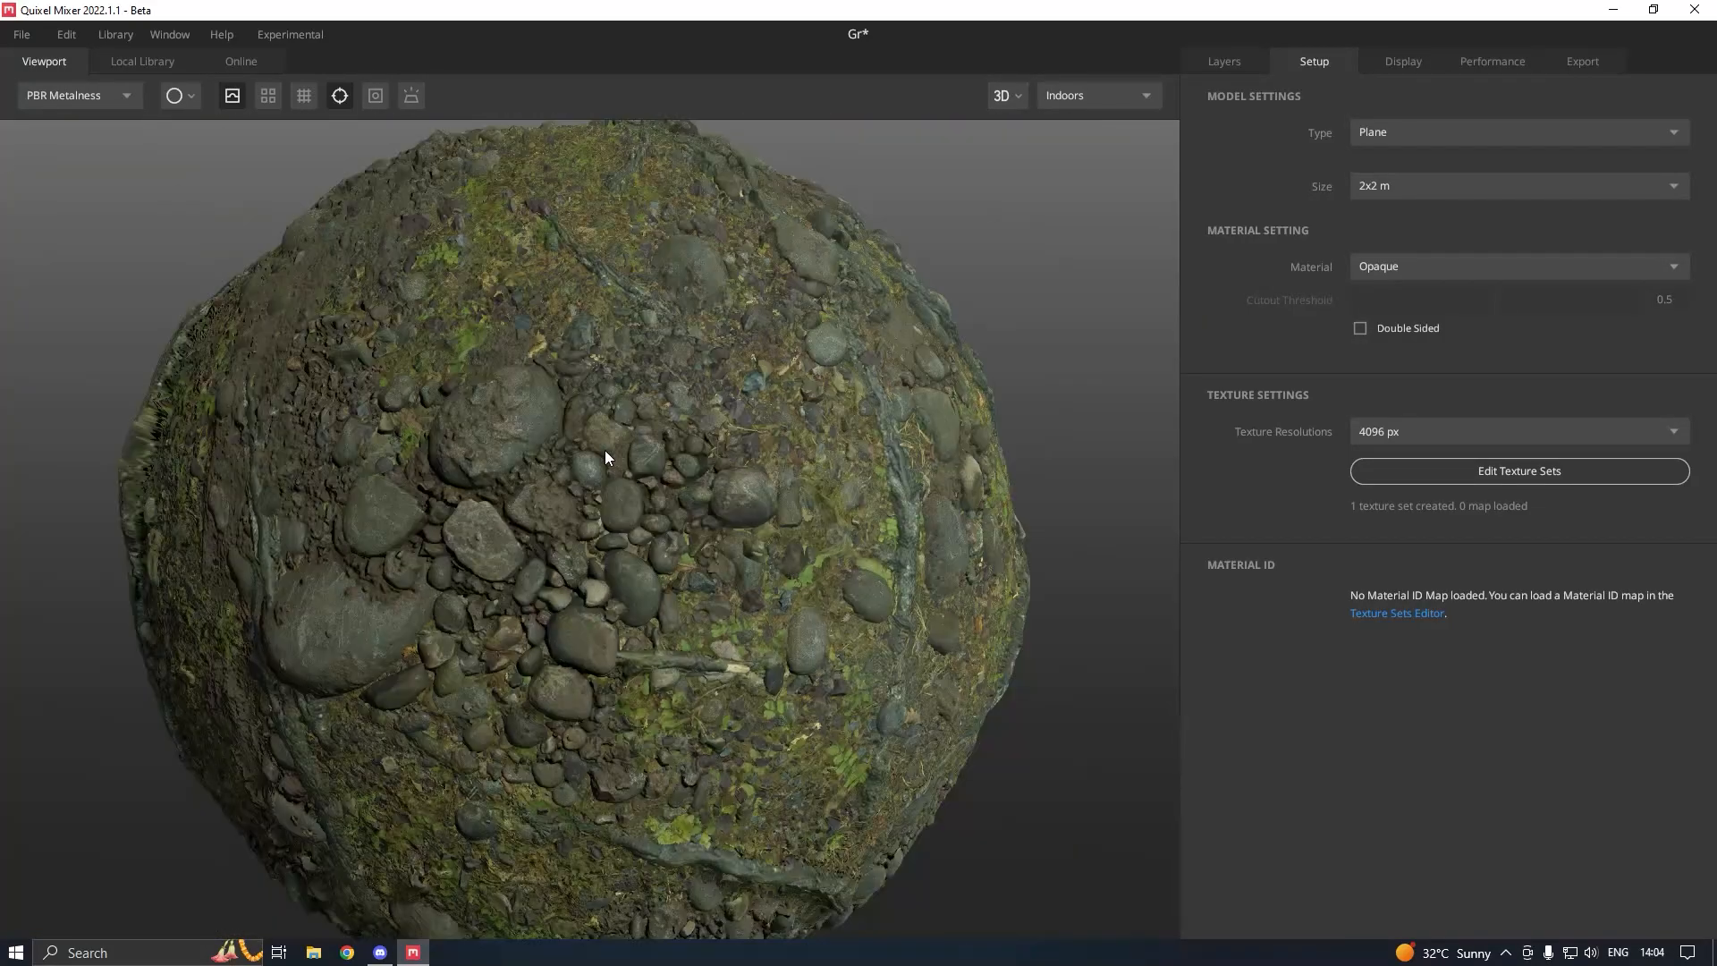
- Switch the preview mesh back to a plane and view the ground at an angle
{"action": "left_click", "coordinate": [192, 98]}
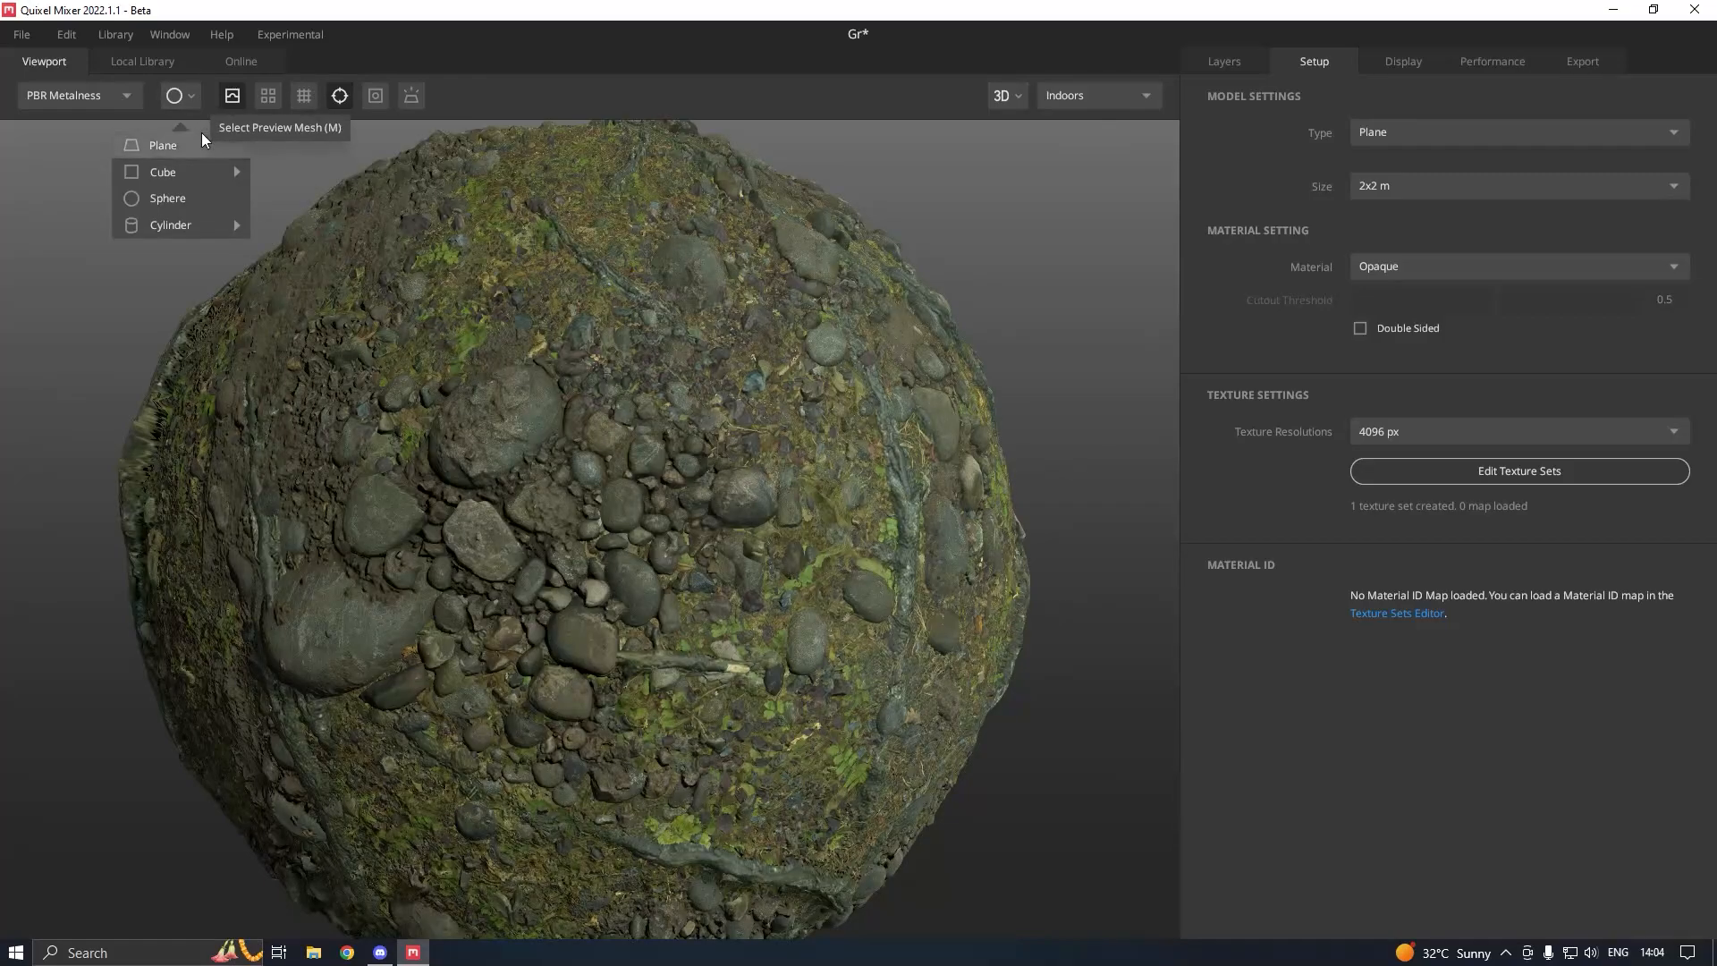
{"action": "left_click", "coordinate": [201, 141]}
{"action": "left_click_drag", "start_coordinate": [771, 438], "coordinate": [396, 520]}
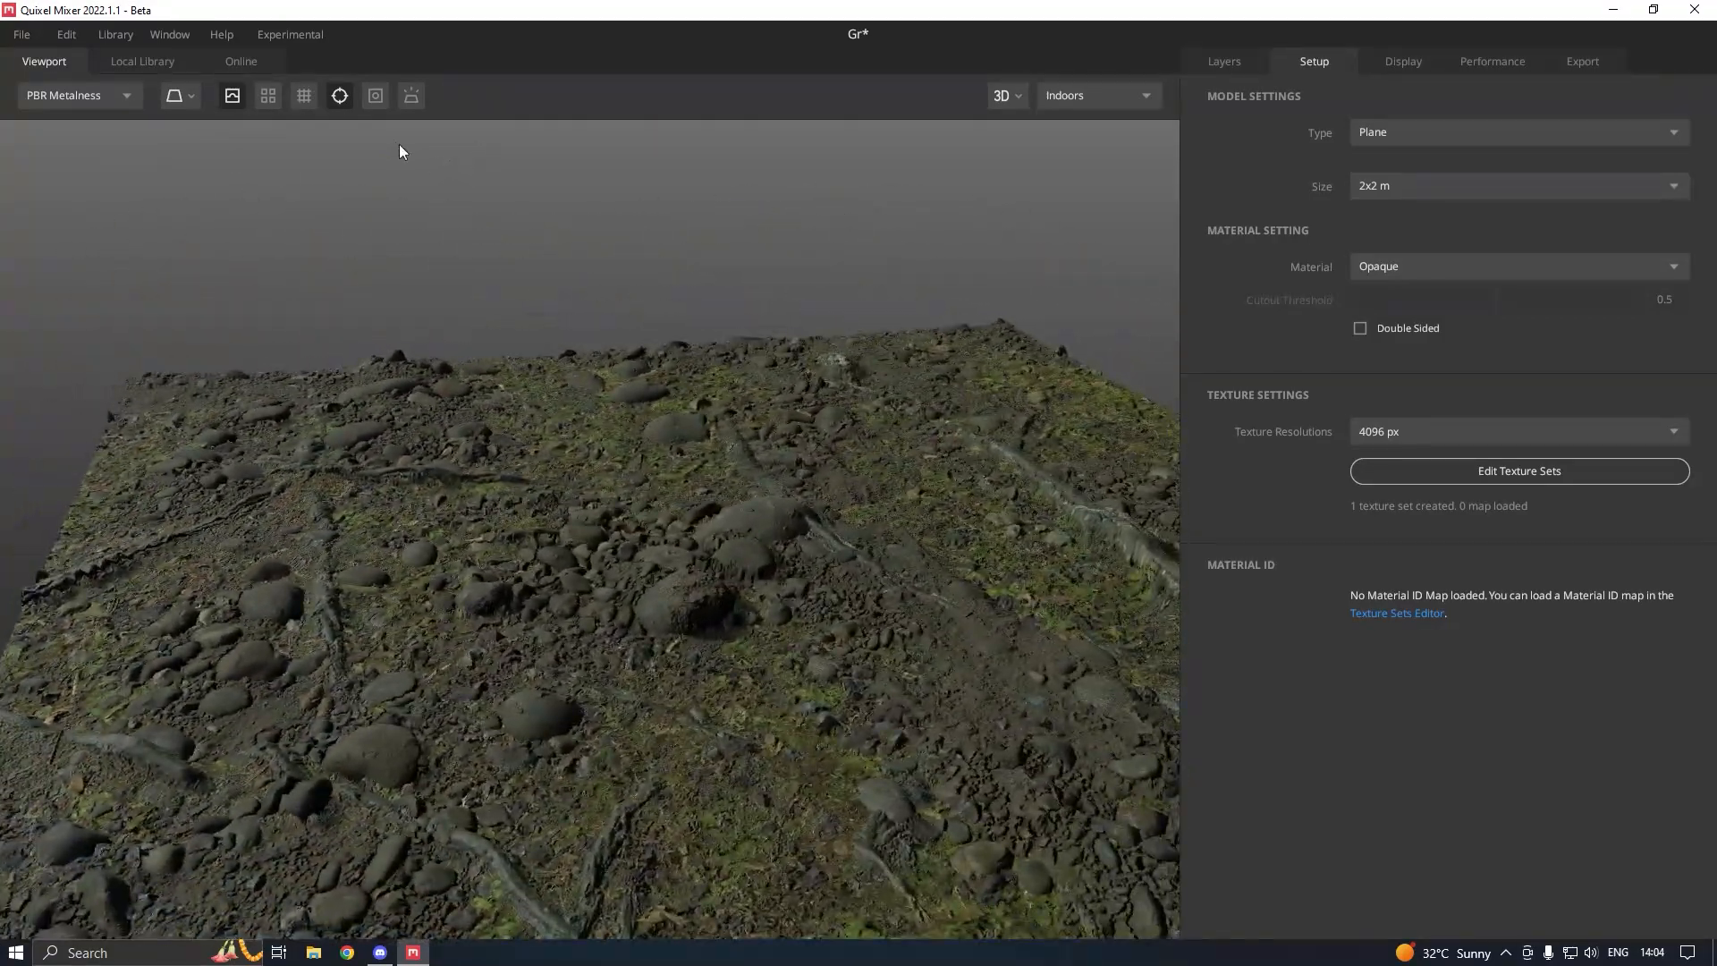
- Check the ground with the tiling preview and with displacement toggled, and turn tiling off again
{"action": "left_click", "coordinate": [267, 103]}
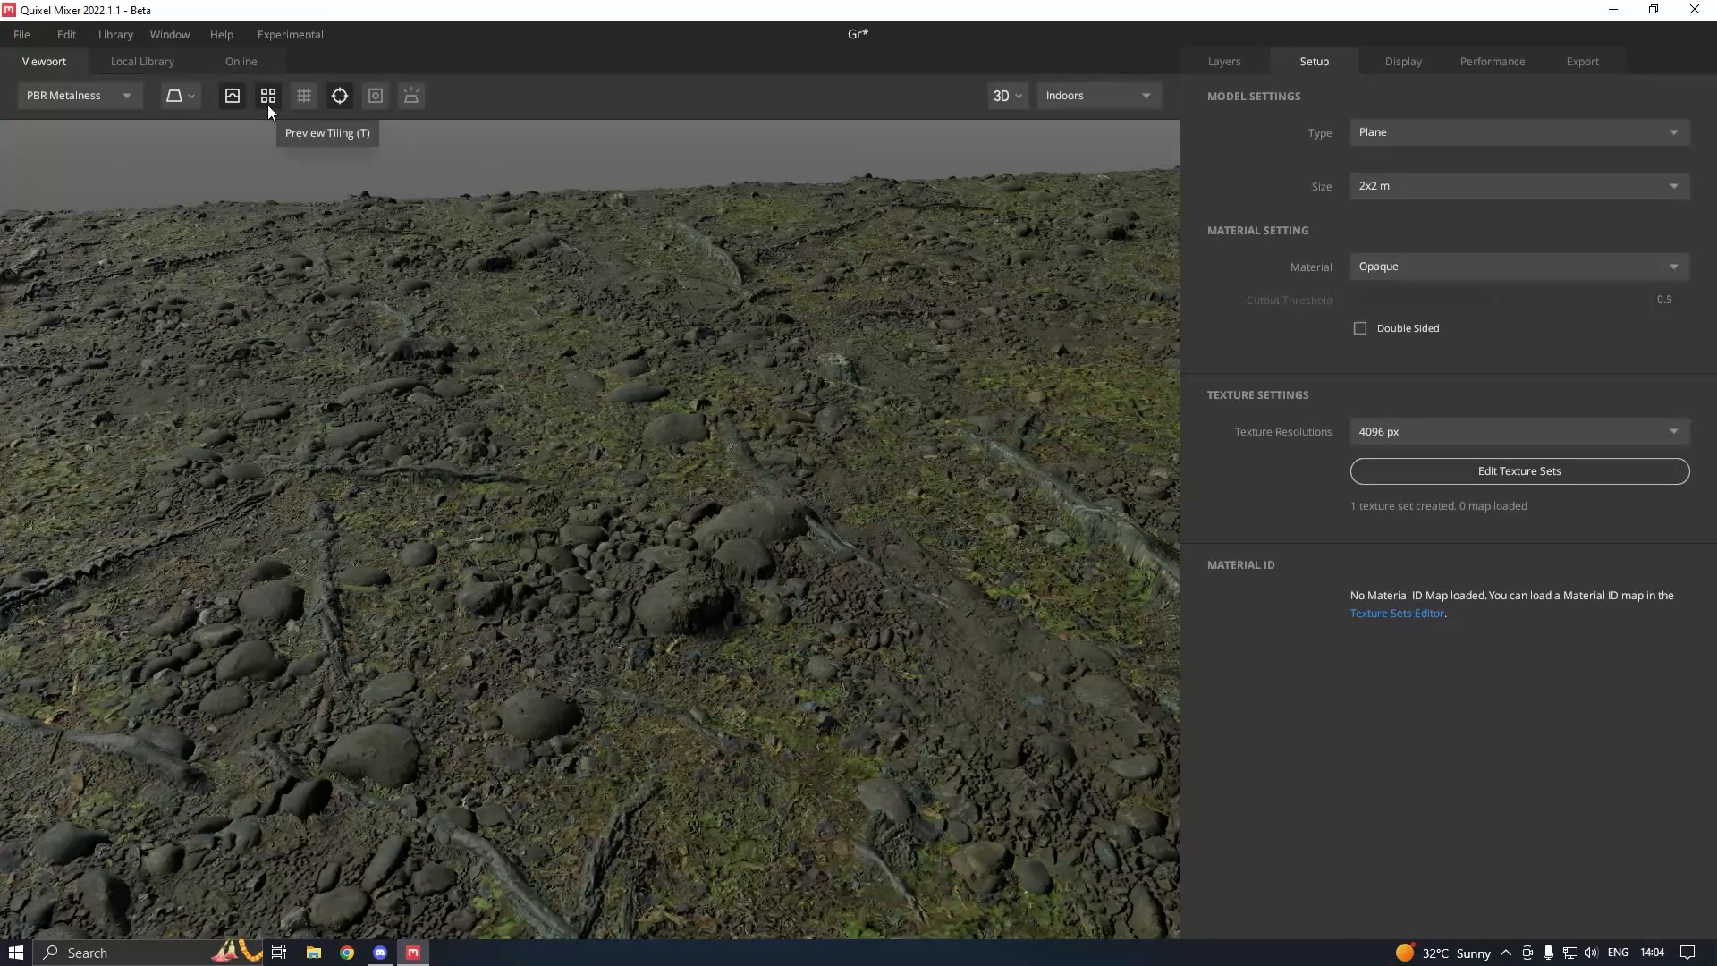
{"action": "scroll", "coordinate": [577, 327], "scroll_direction": "down", "scroll_amount": 8}
{"action": "left_click_drag", "start_coordinate": [577, 327], "coordinate": [476, 334]}
{"action": "left_click", "coordinate": [233, 97]}
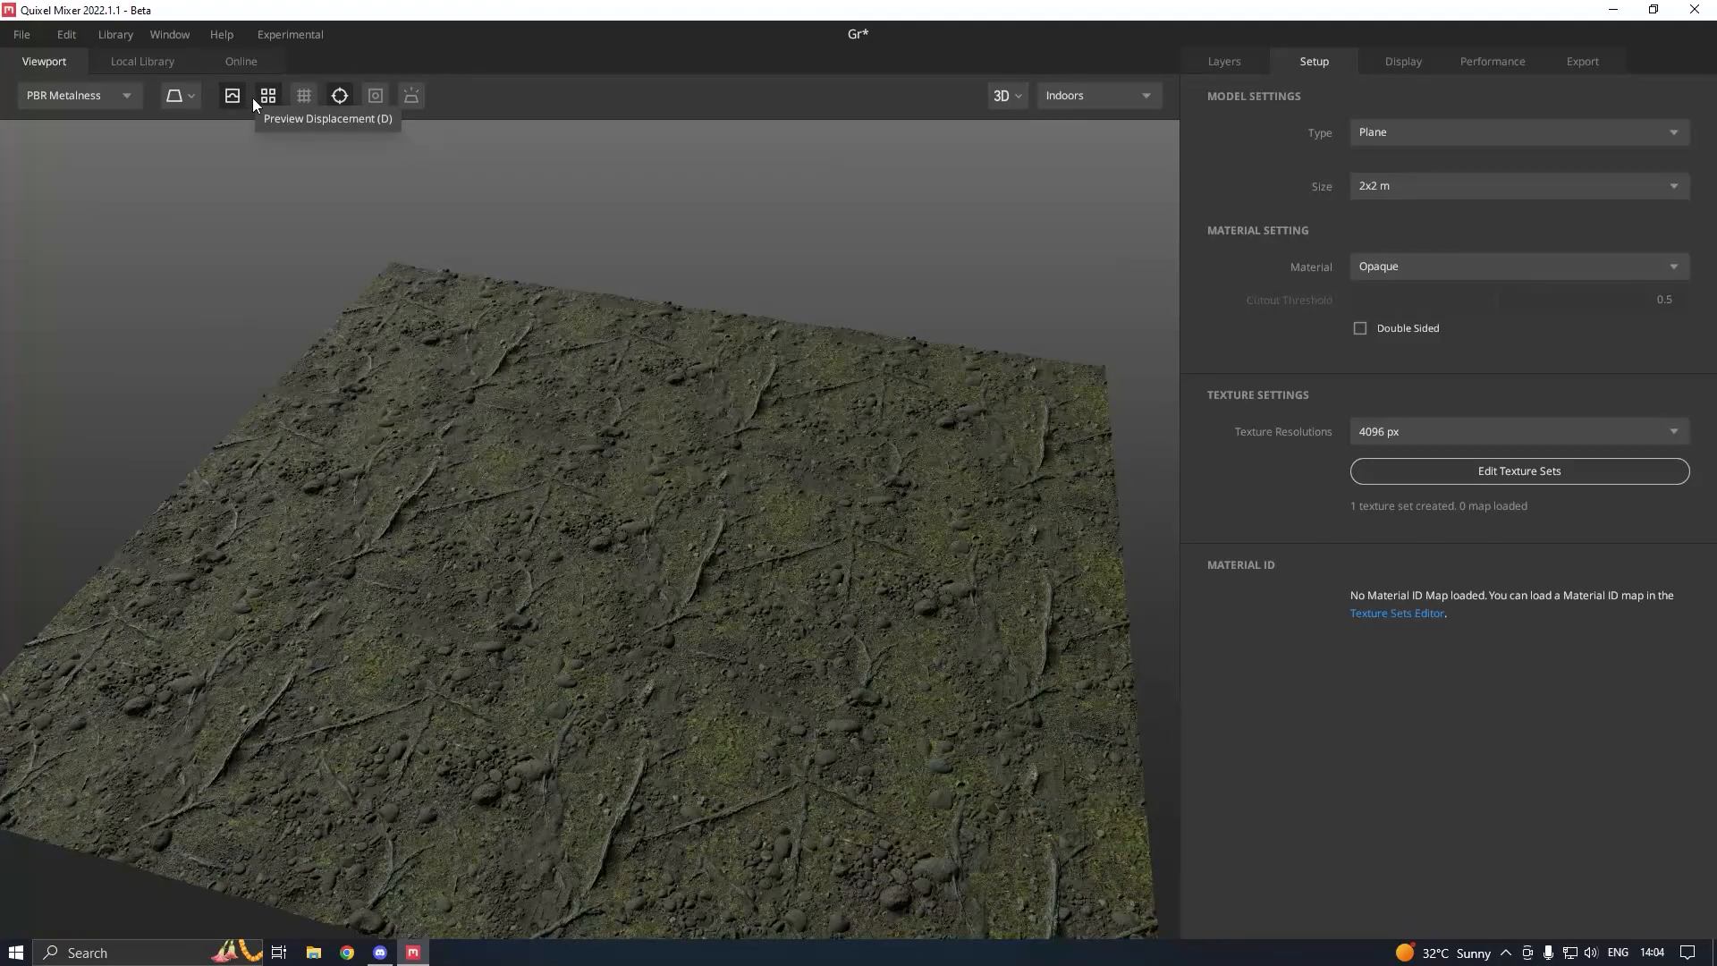
{"action": "left_click", "coordinate": [262, 100]}
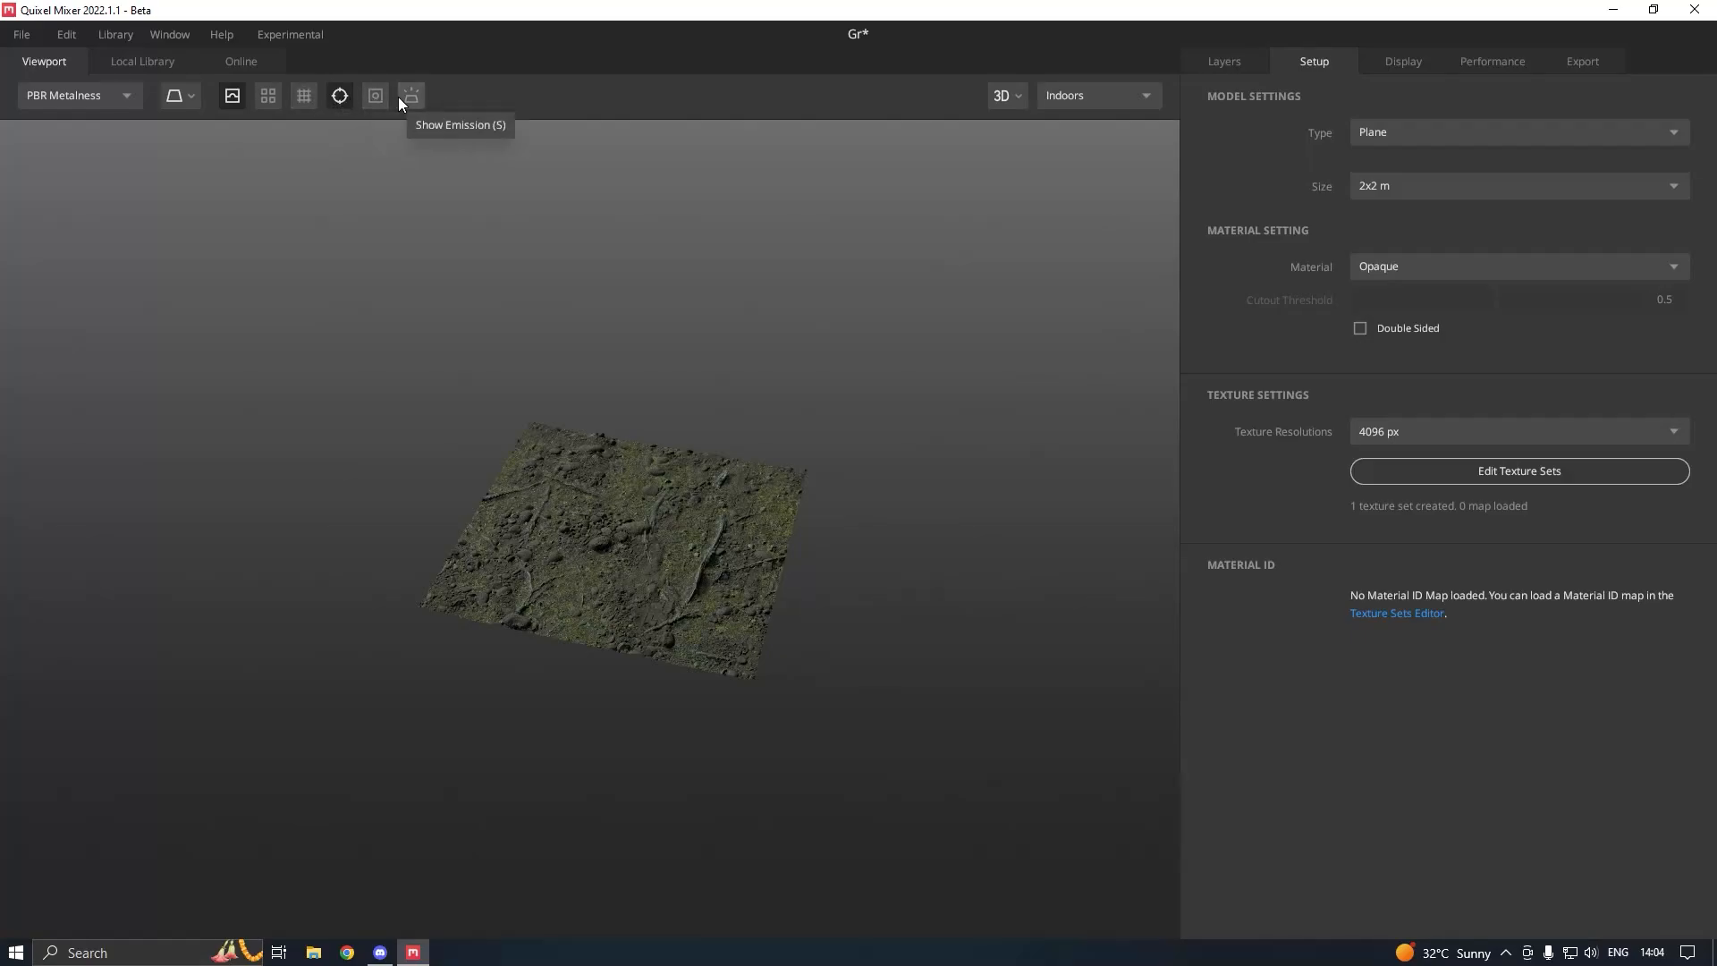
{"action": "left_click", "coordinate": [132, 97]}
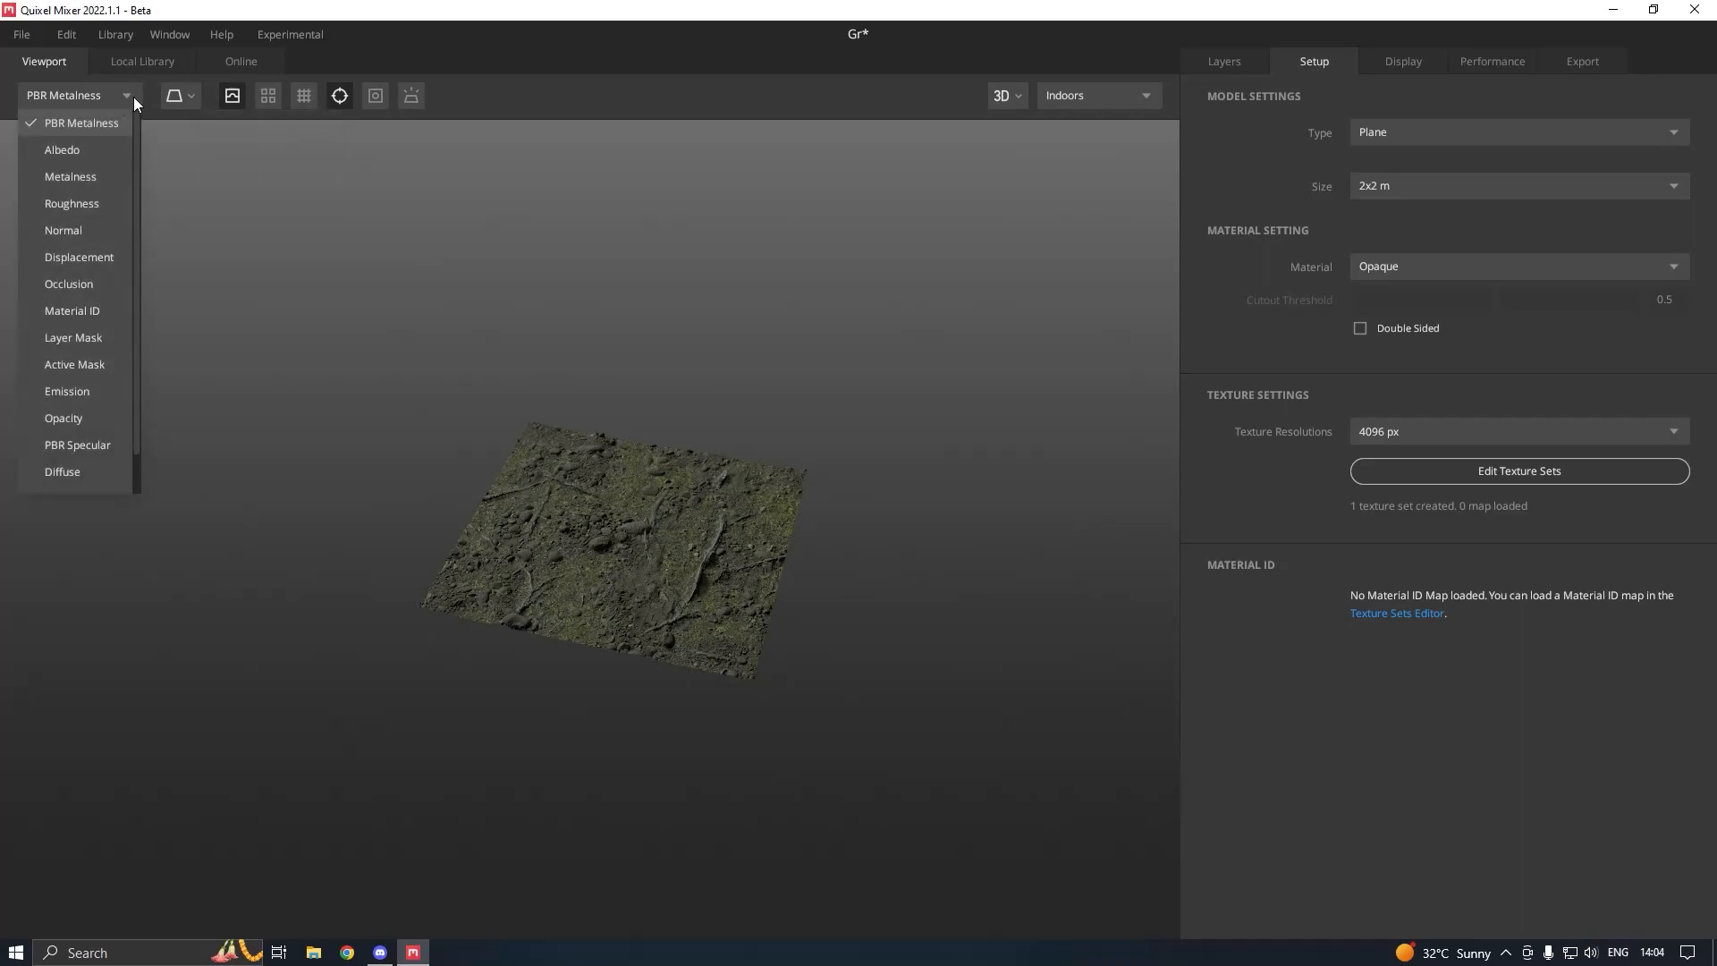
{"action": "scroll", "coordinate": [111, 206], "scroll_direction": "down", "scroll_amount": 2}
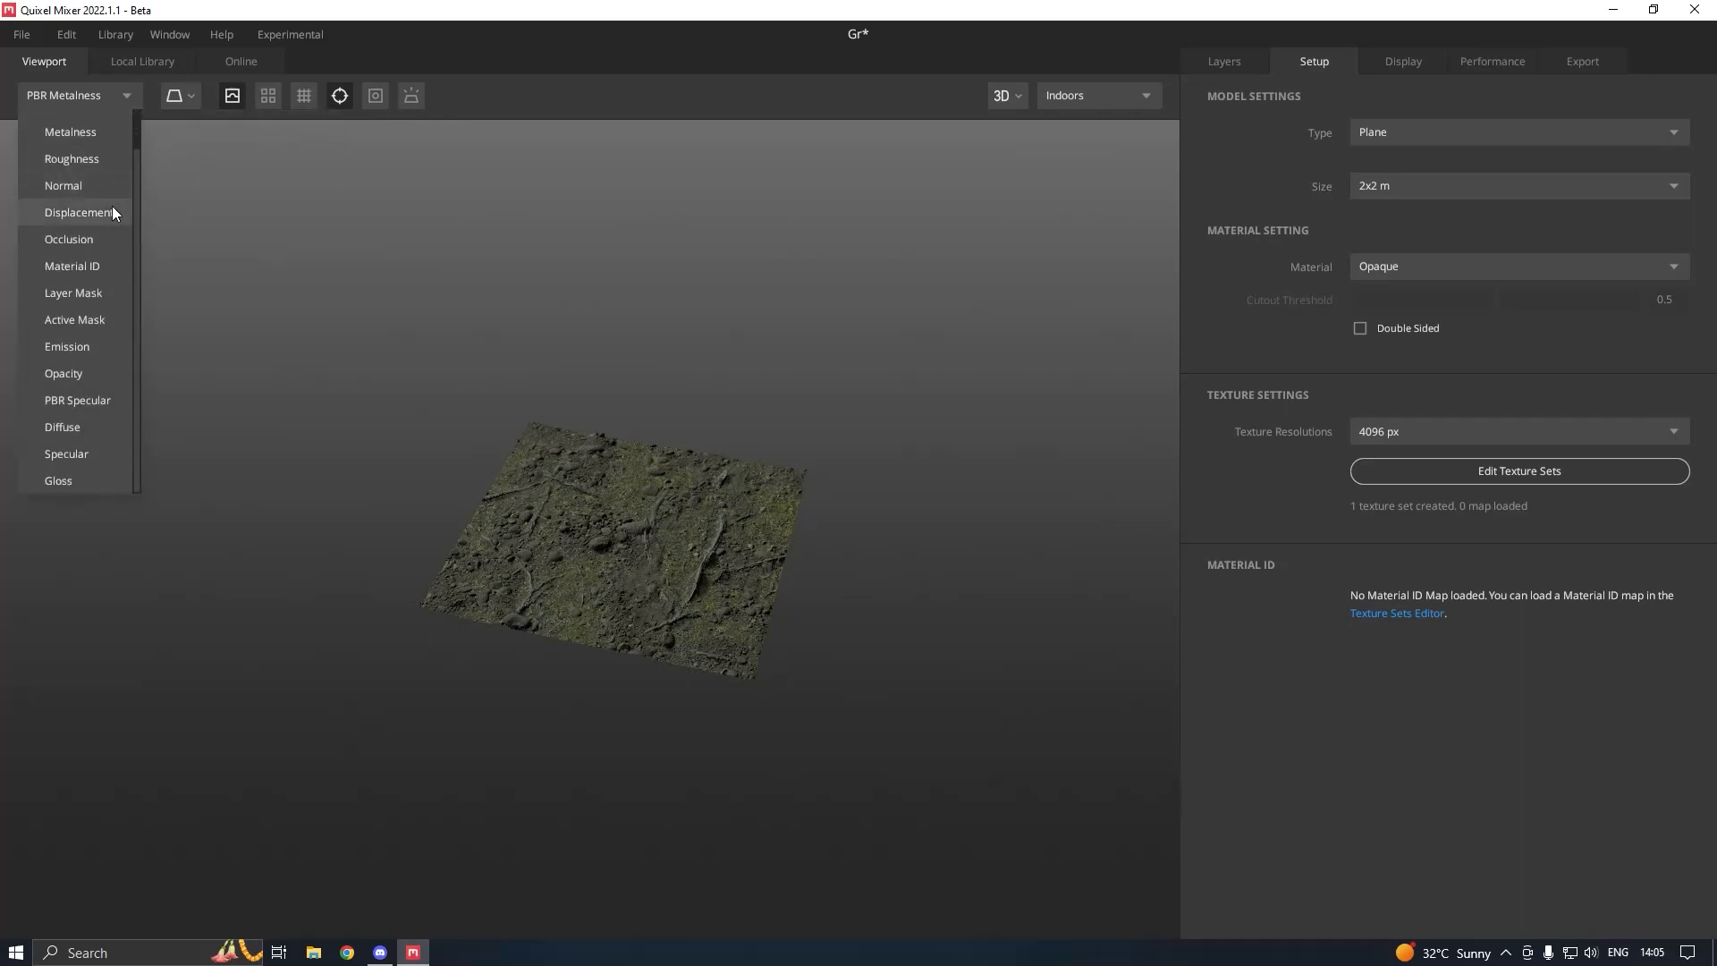
{"action": "scroll", "coordinate": [111, 206], "scroll_direction": "up", "scroll_amount": 2}
- Switch the viewport lighting environment to Overcast and inspect the ground up close
{"action": "left_click", "coordinate": [1078, 96]}
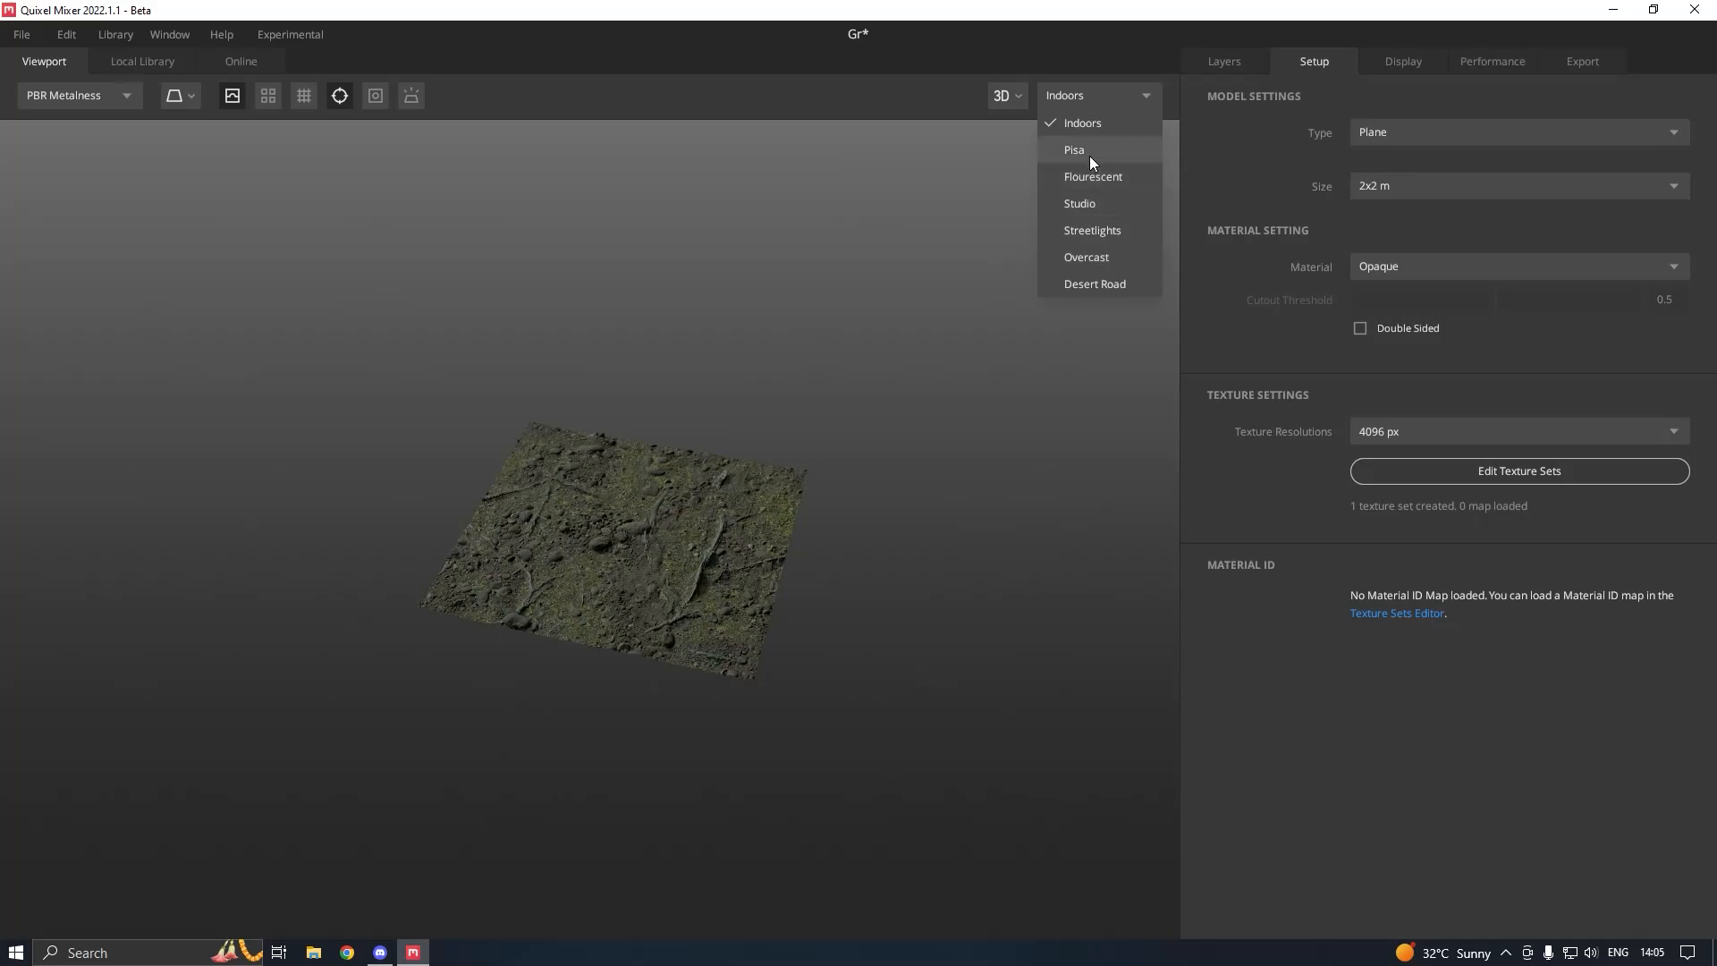
{"action": "left_click", "coordinate": [1098, 256]}
{"action": "scroll", "coordinate": [688, 502], "scroll_direction": "up", "scroll_amount": 8}
{"action": "mouse_move", "coordinate": [685, 501]}
{"action": "left_mouse_down"}
{"action": "mouse_move", "coordinate": [695, 464]}
{"action": "mouse_move", "coordinate": [391, 420]}
{"action": "mouse_move", "coordinate": [461, 431]}
{"action": "left_mouse_up"}
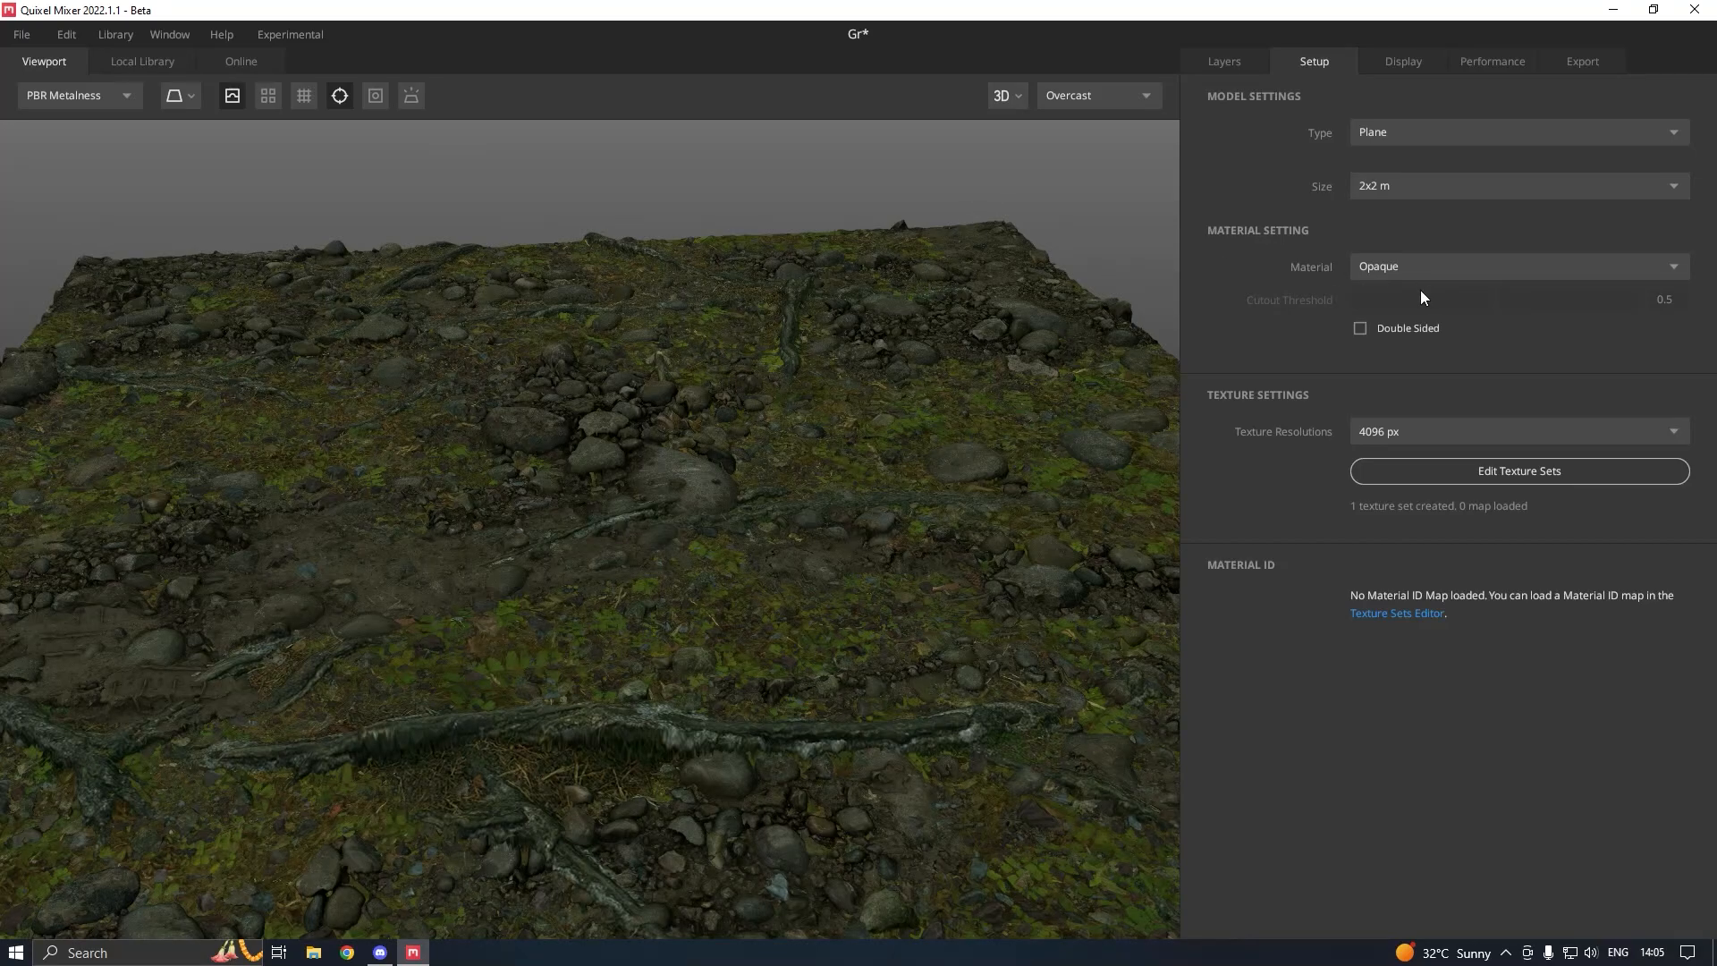
- Set the viewport lighting environment to Pisa and inspect the ground from a low angle
{"action": "left_click", "coordinate": [1054, 98]}
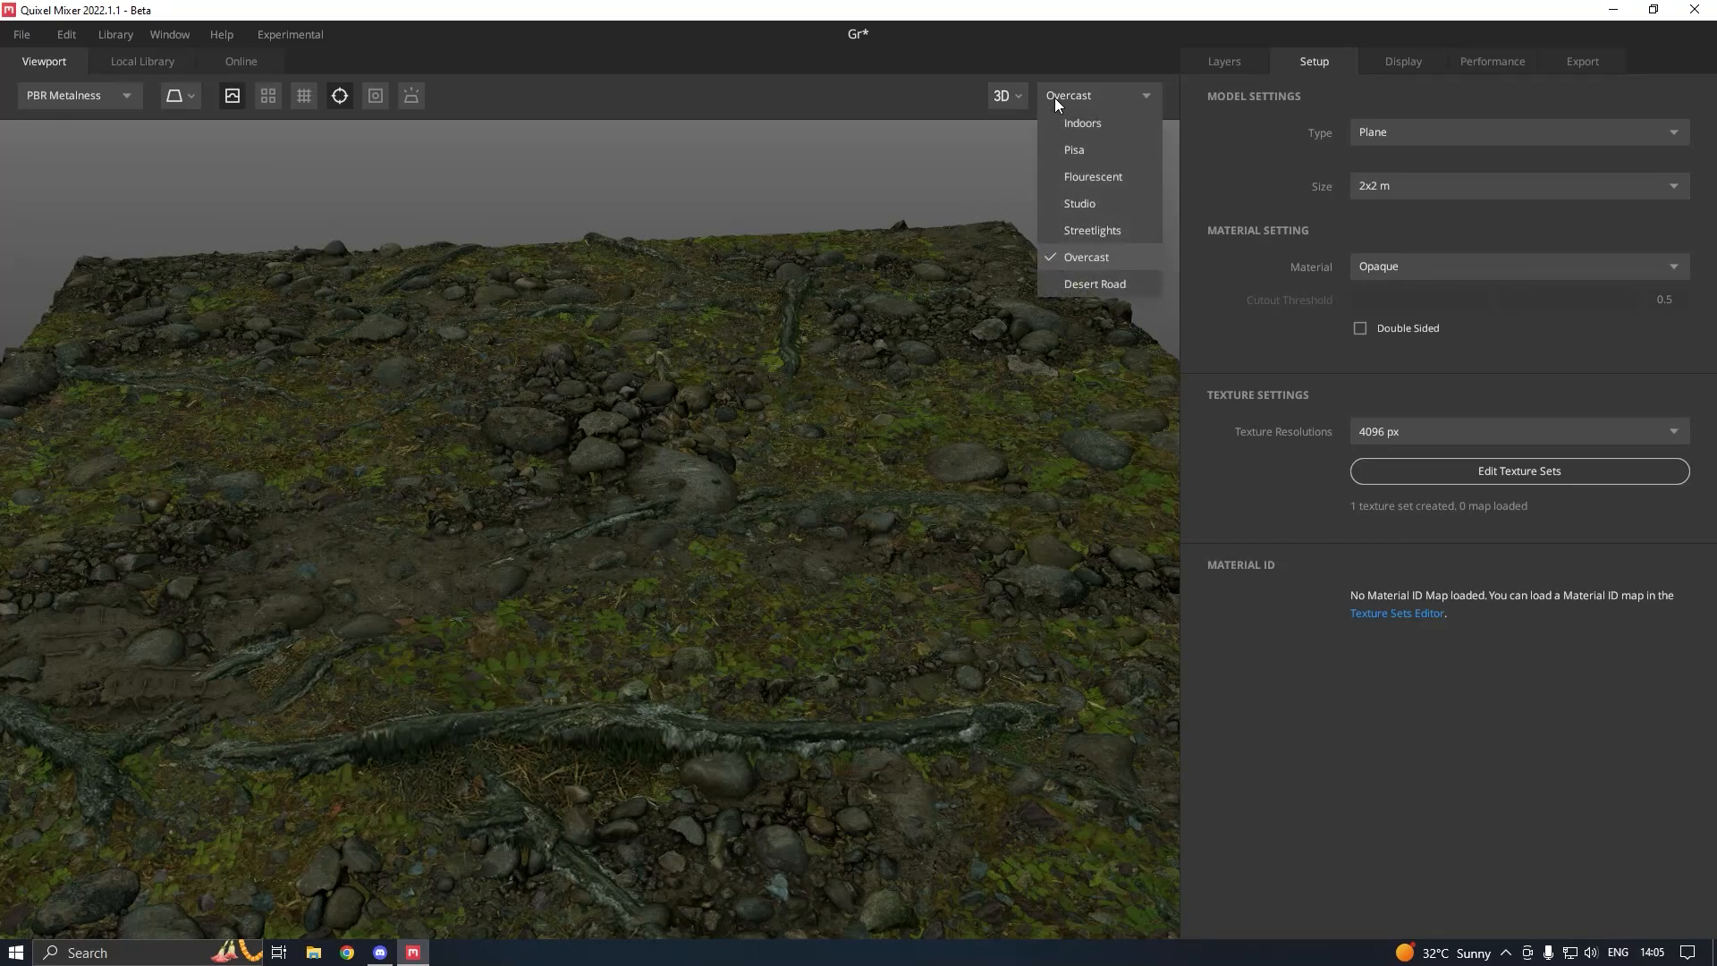
{"action": "left_click", "coordinate": [1076, 149]}
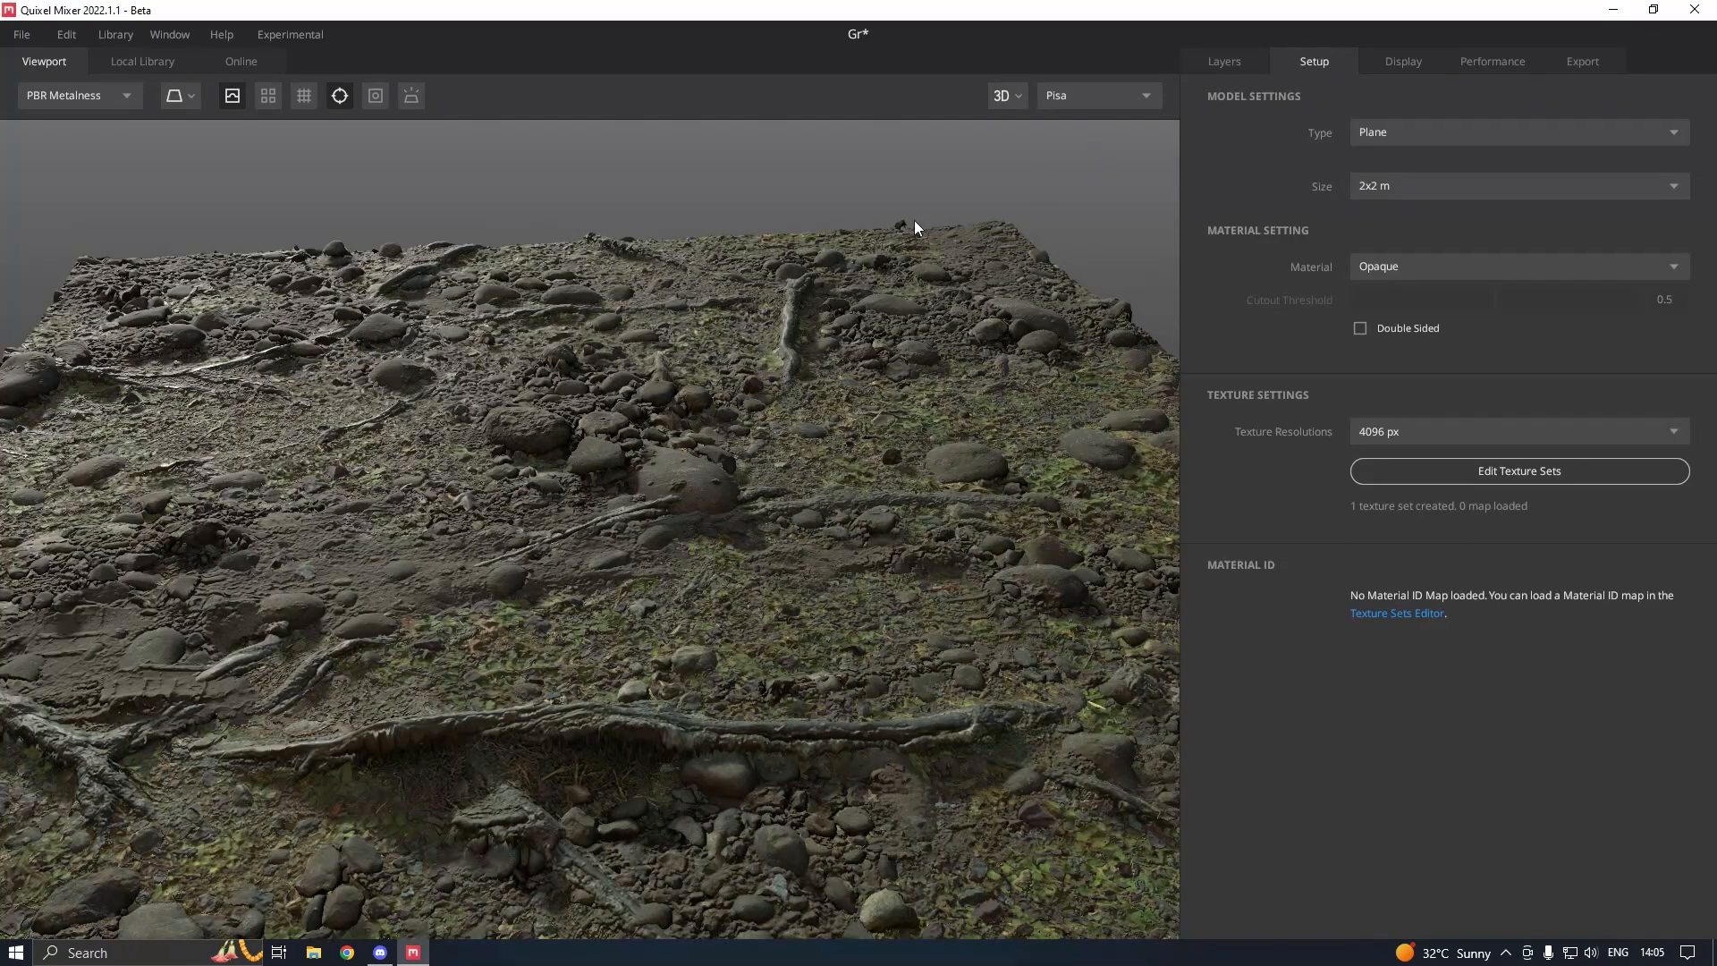
{"action": "left_click_drag", "start_coordinate": [652, 327], "coordinate": [700, 394]}
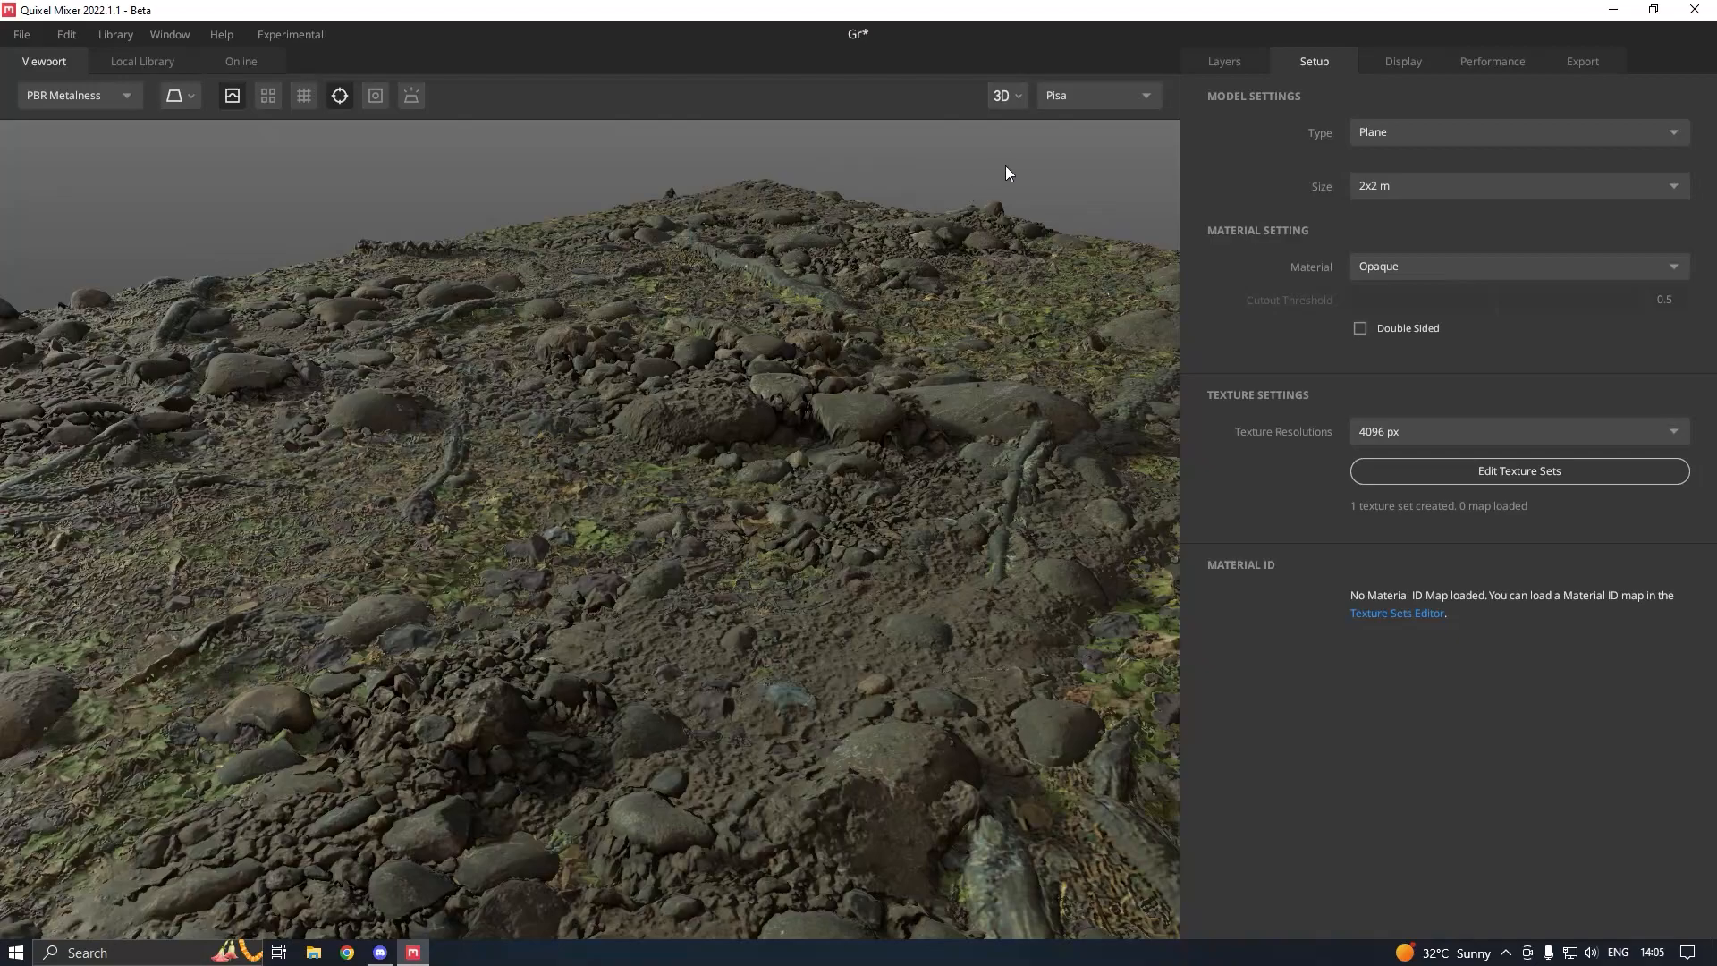
- Preview the ground under the Flourescent and Streetlights lighting environments
{"action": "left_click", "coordinate": [1080, 106]}
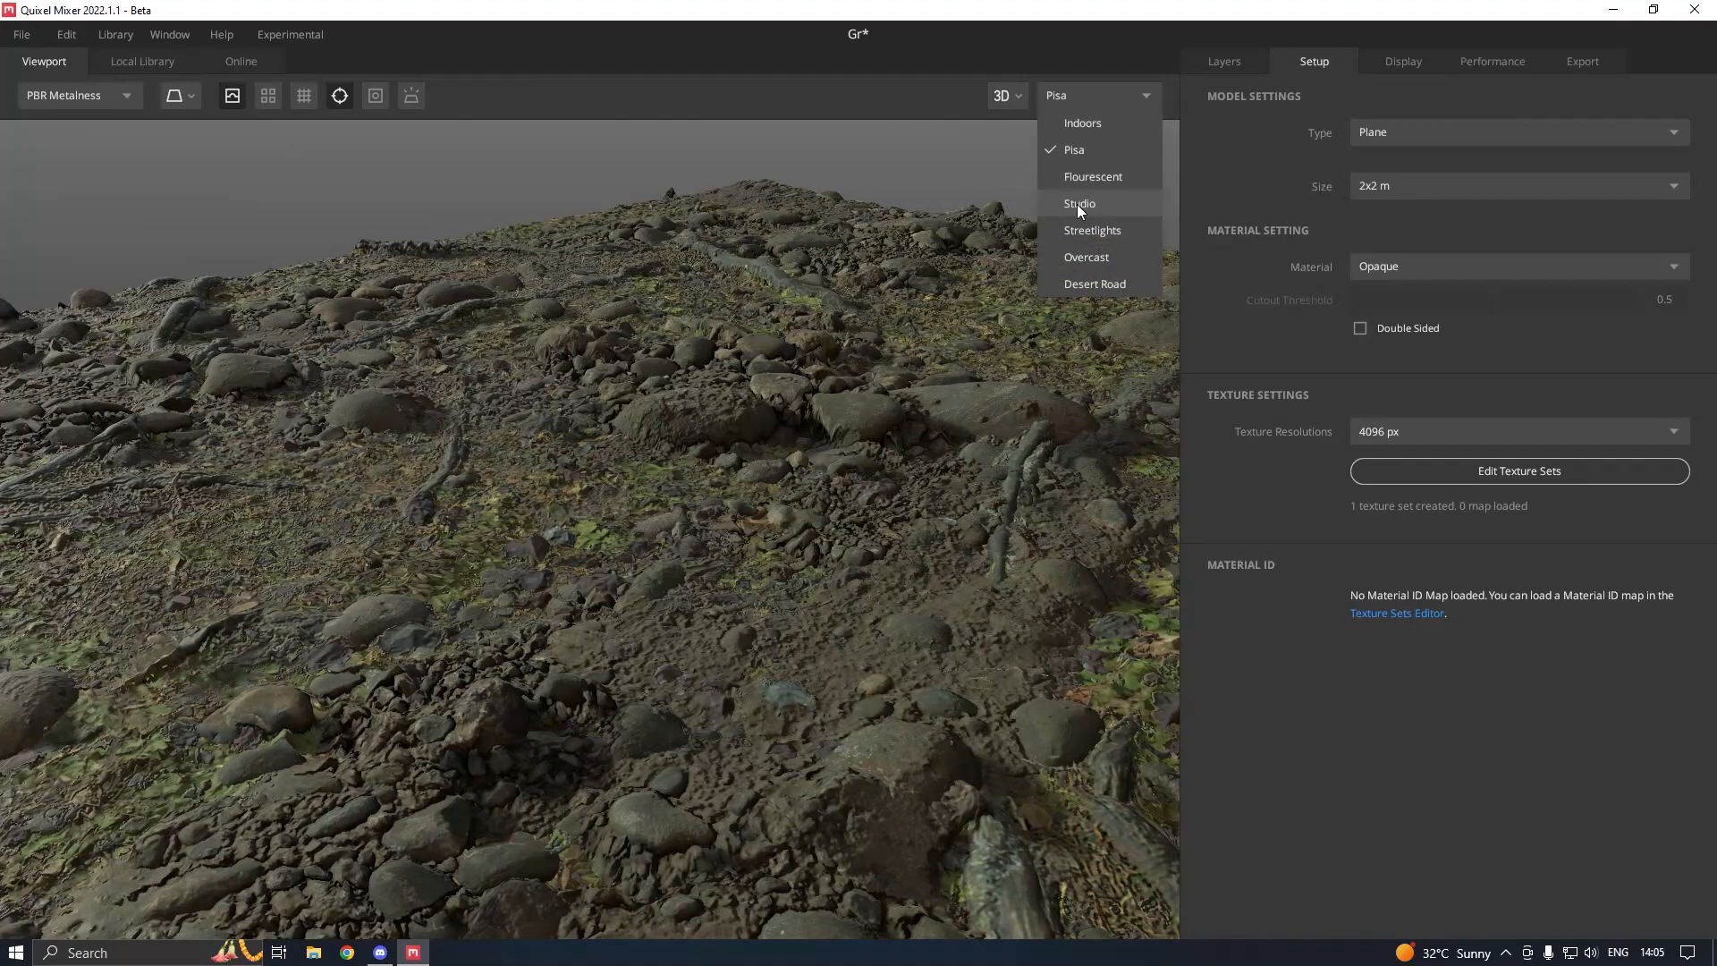
{"action": "left_click", "coordinate": [1093, 177]}
{"action": "left_click", "coordinate": [1057, 104]}
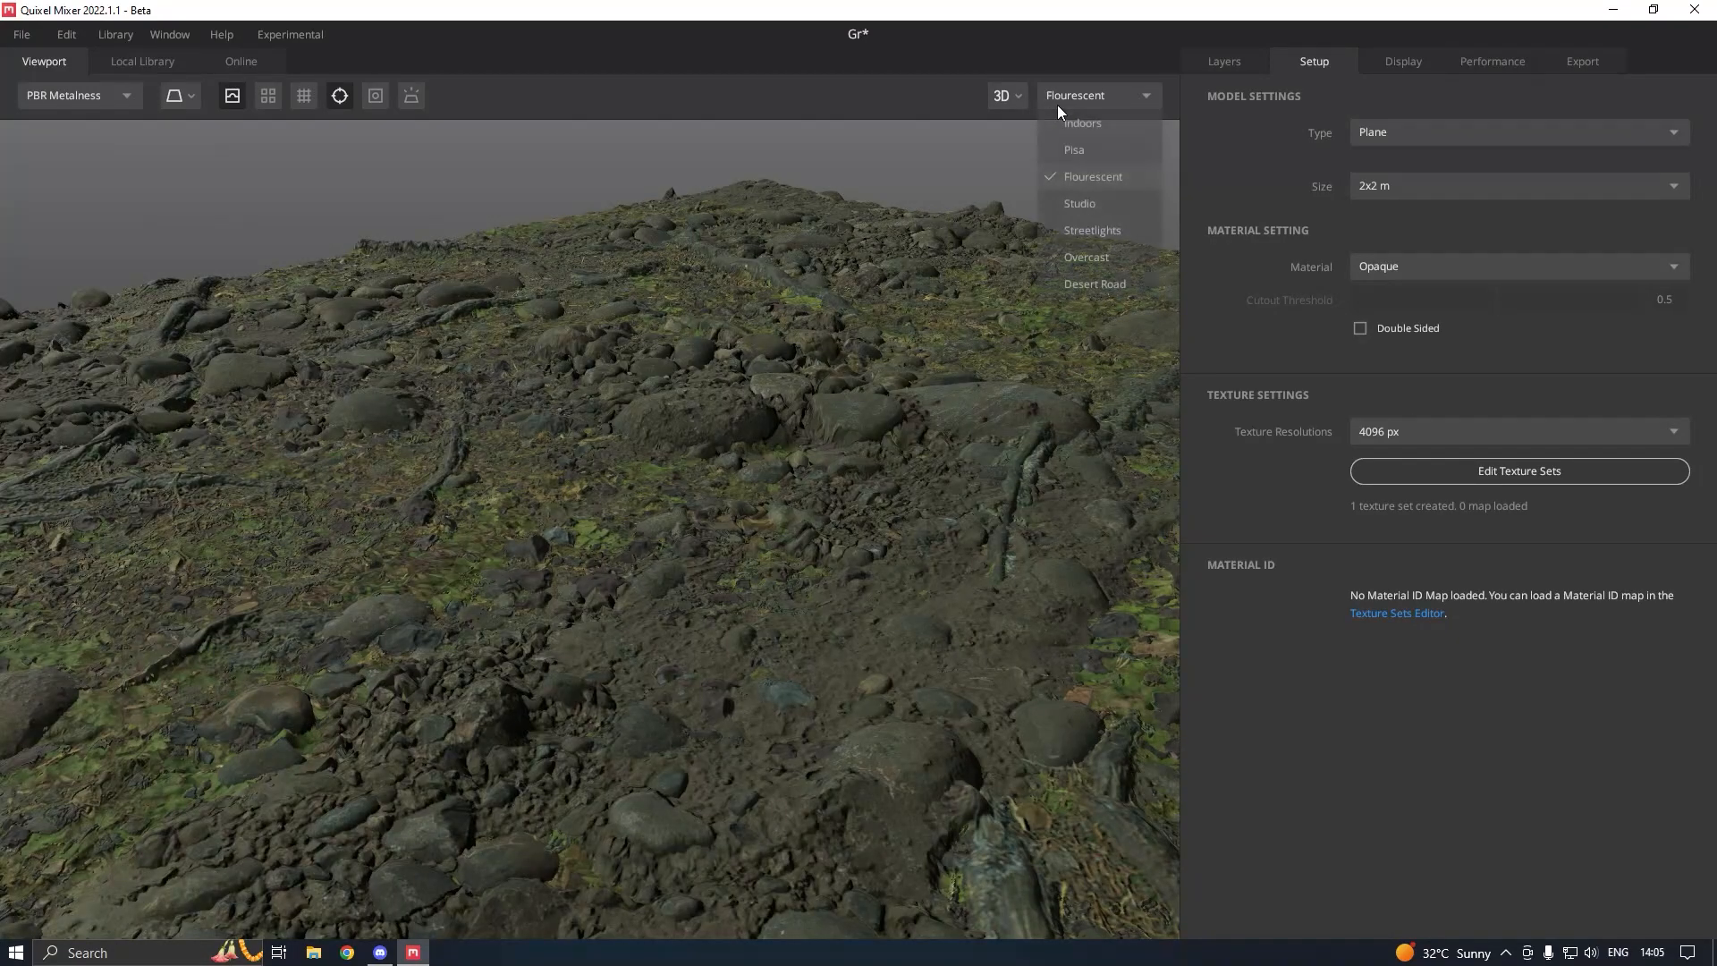
{"action": "left_click", "coordinate": [1075, 223]}
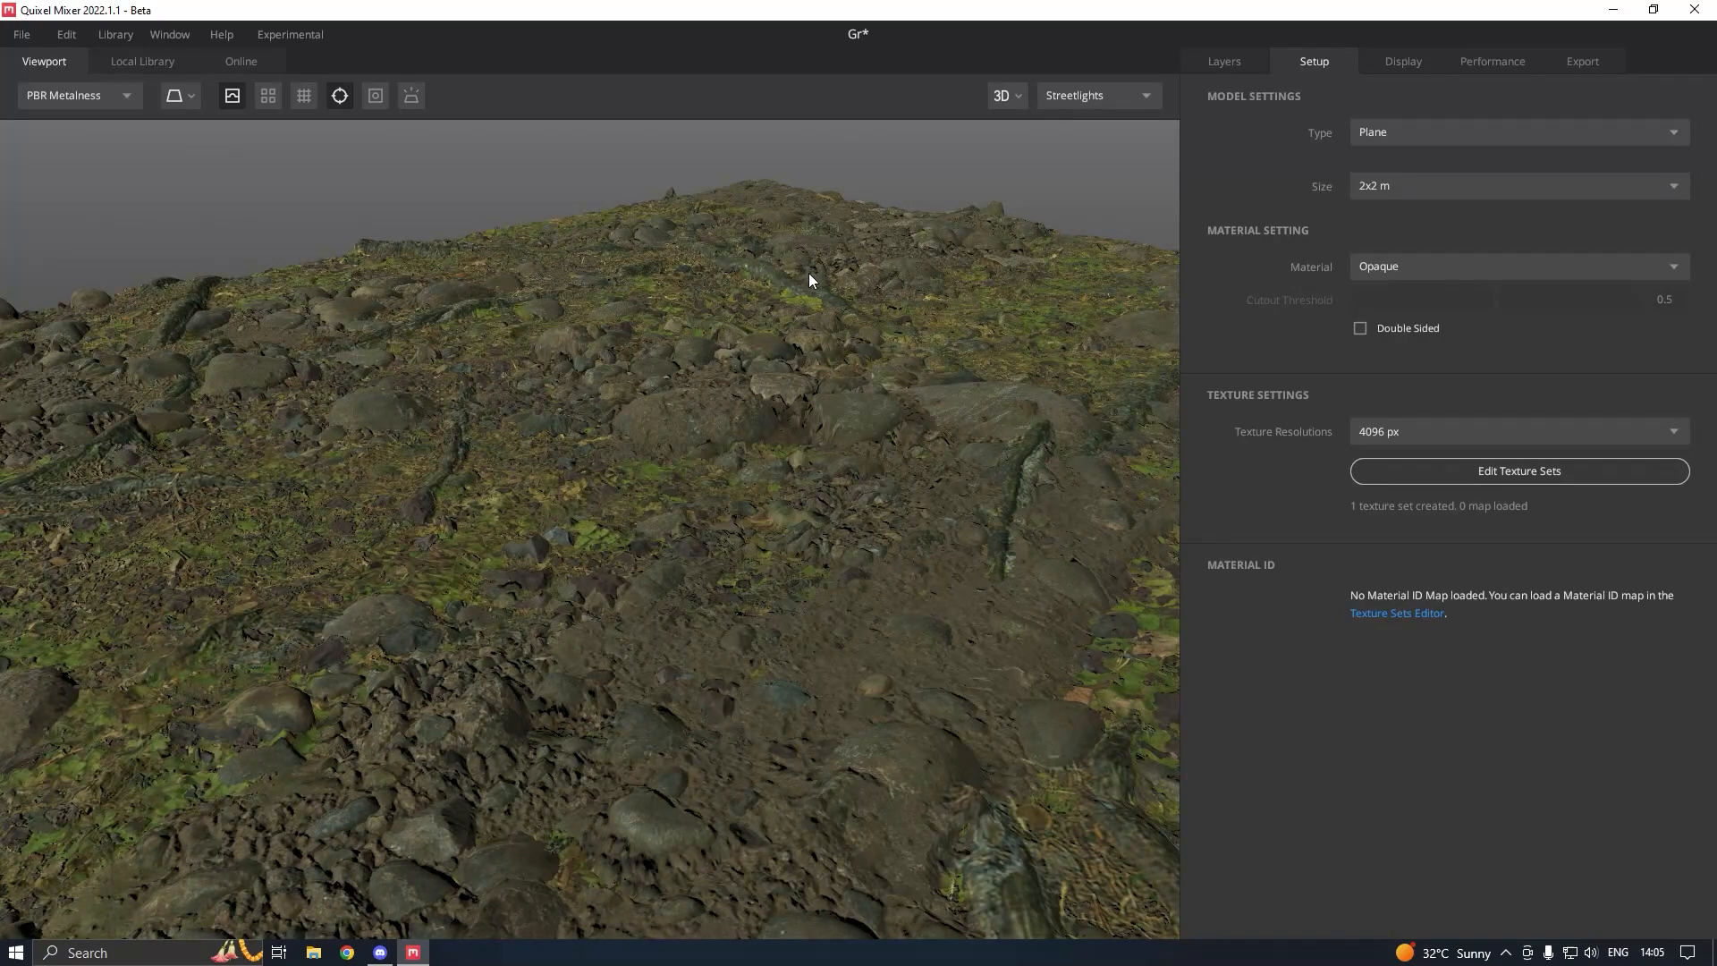
- Switch the viewport lighting environment to Overcast and inspect the roots and stones from another angle
{"action": "left_click", "coordinate": [1085, 102]}
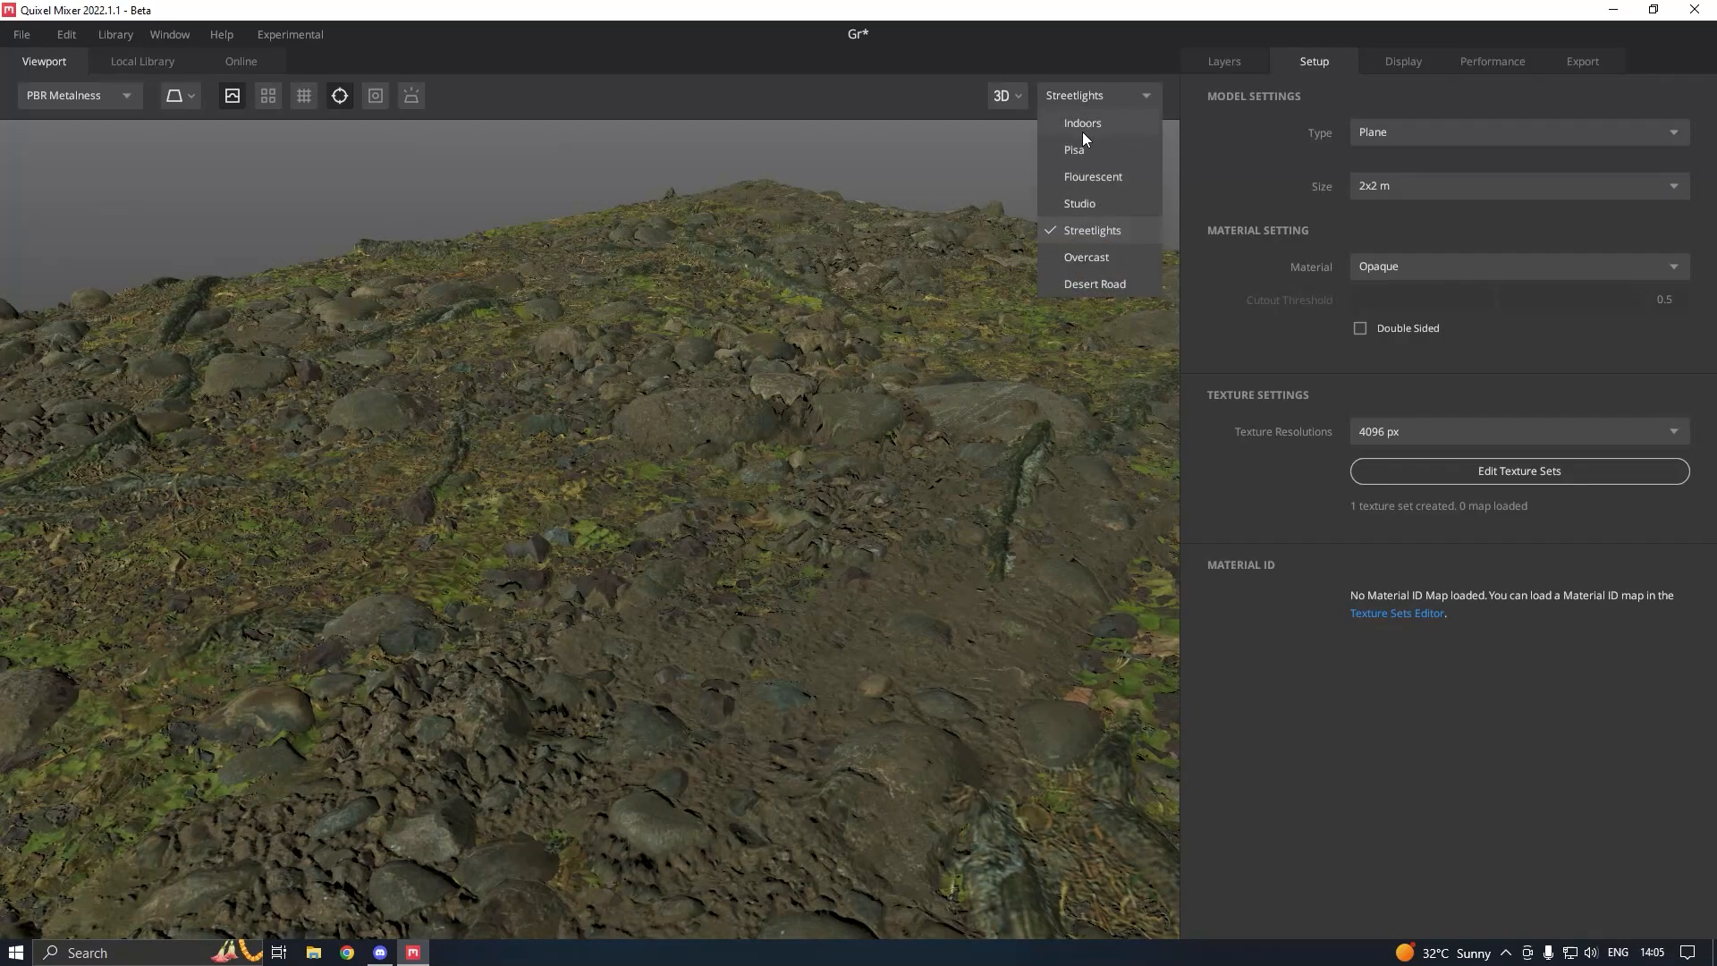
{"action": "left_click", "coordinate": [1073, 253]}
{"action": "left_click_drag", "start_coordinate": [998, 268], "coordinate": [924, 391]}
{"action": "scroll", "coordinate": [649, 424], "scroll_direction": "up", "scroll_amount": 3}
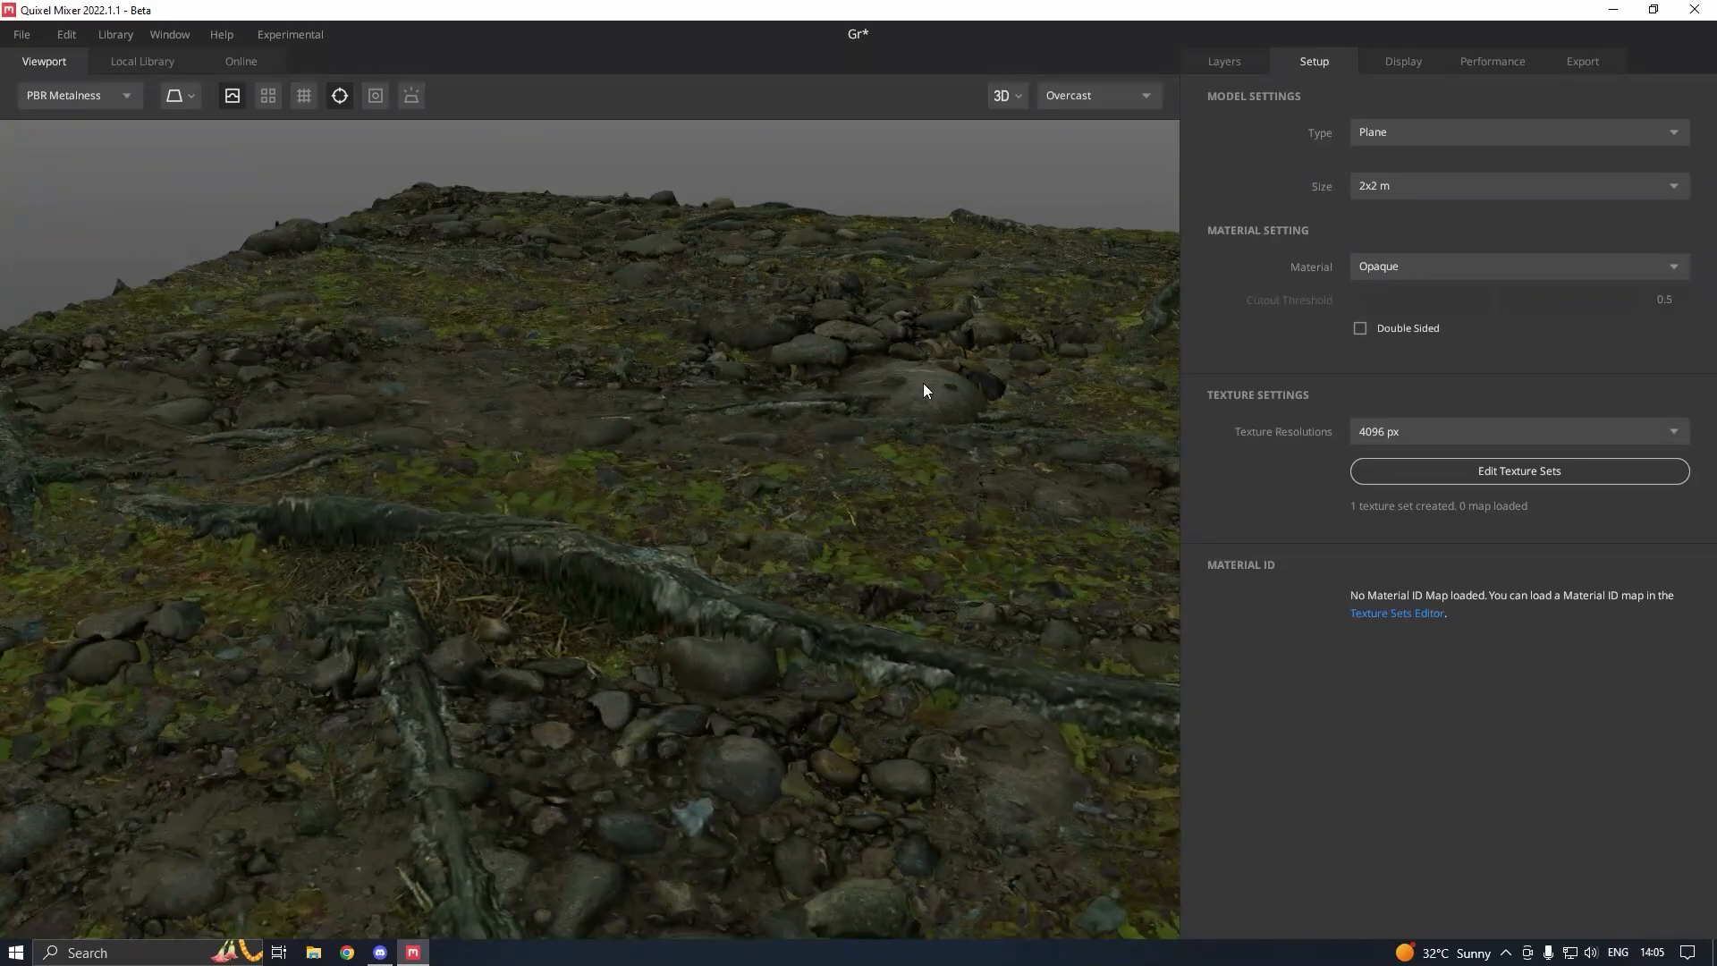
- Preview the ground under Desert Road lighting, and switch the environment back to Pisa
{"action": "left_click", "coordinate": [1095, 95]}
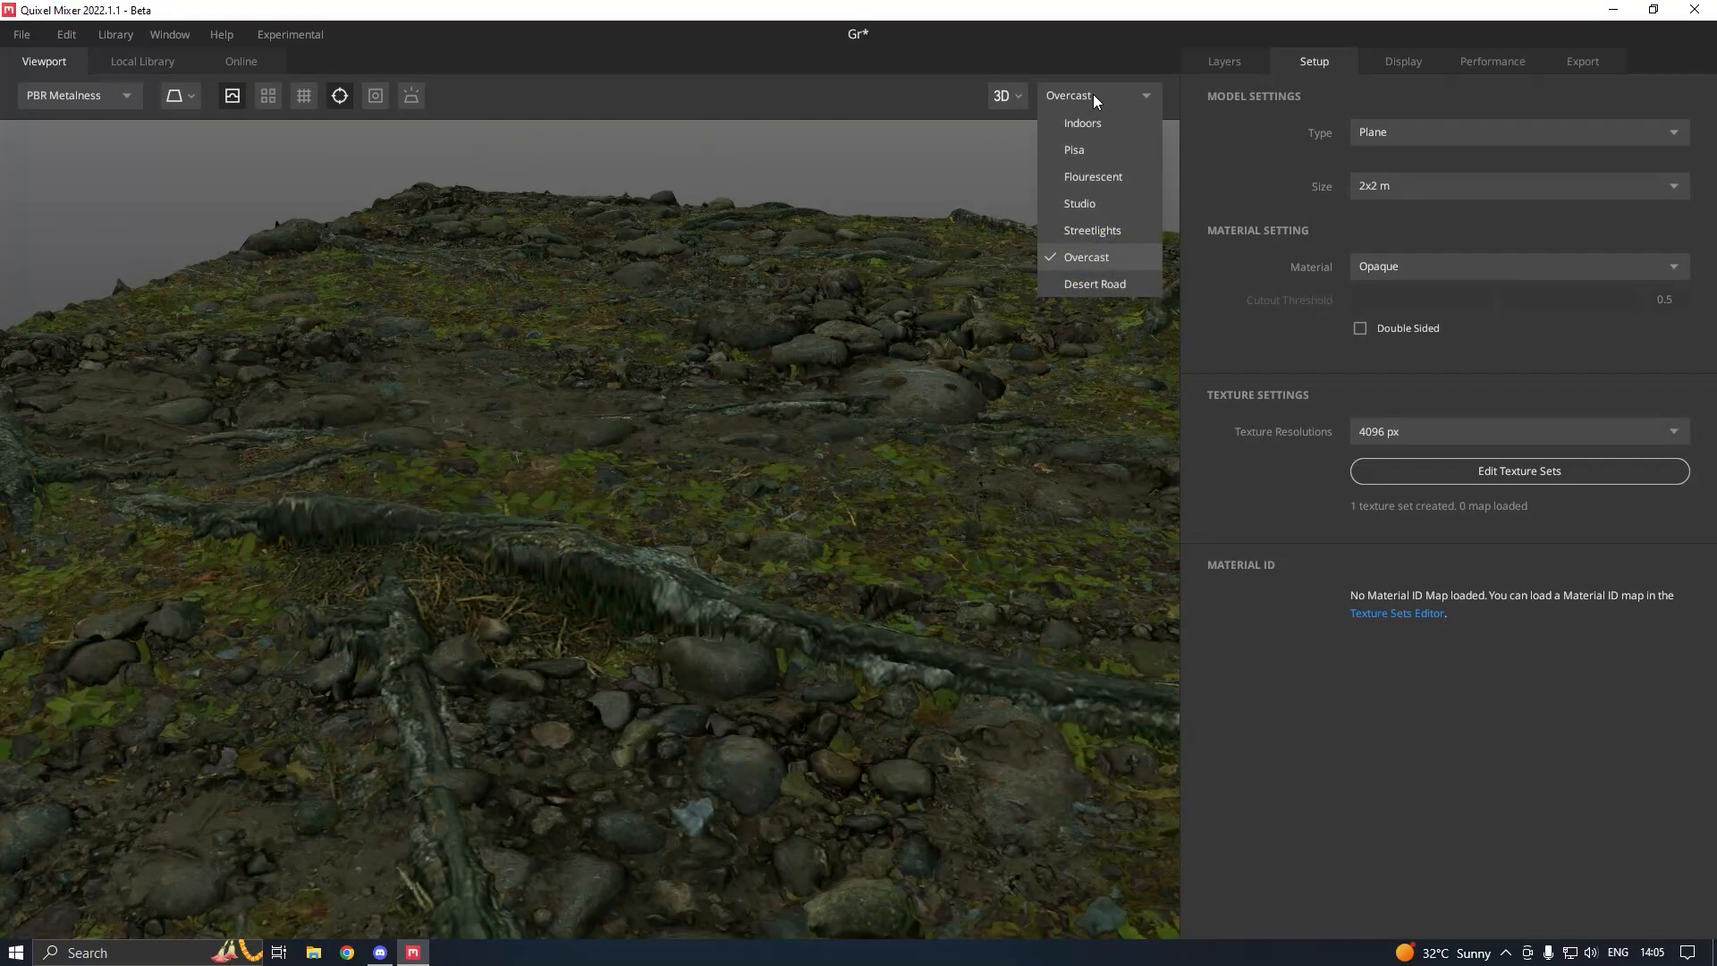
{"action": "left_click", "coordinate": [1073, 281]}
{"action": "left_click_drag", "start_coordinate": [948, 275], "coordinate": [780, 319]}
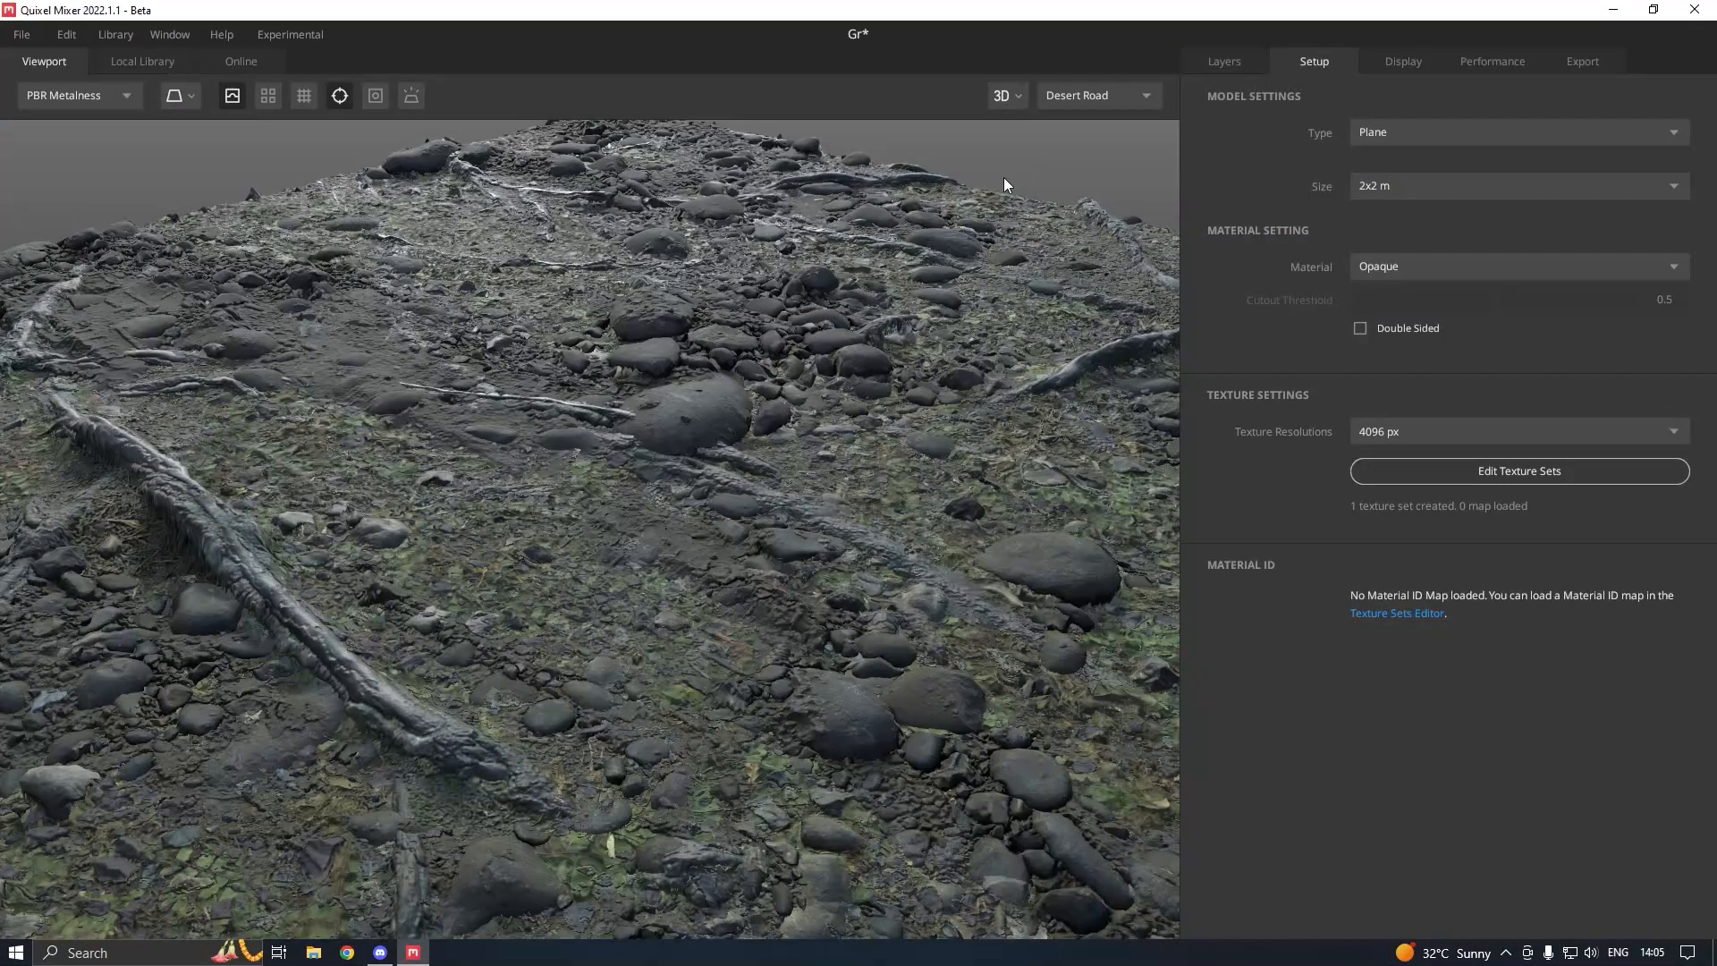
{"action": "left_click", "coordinate": [1092, 95]}
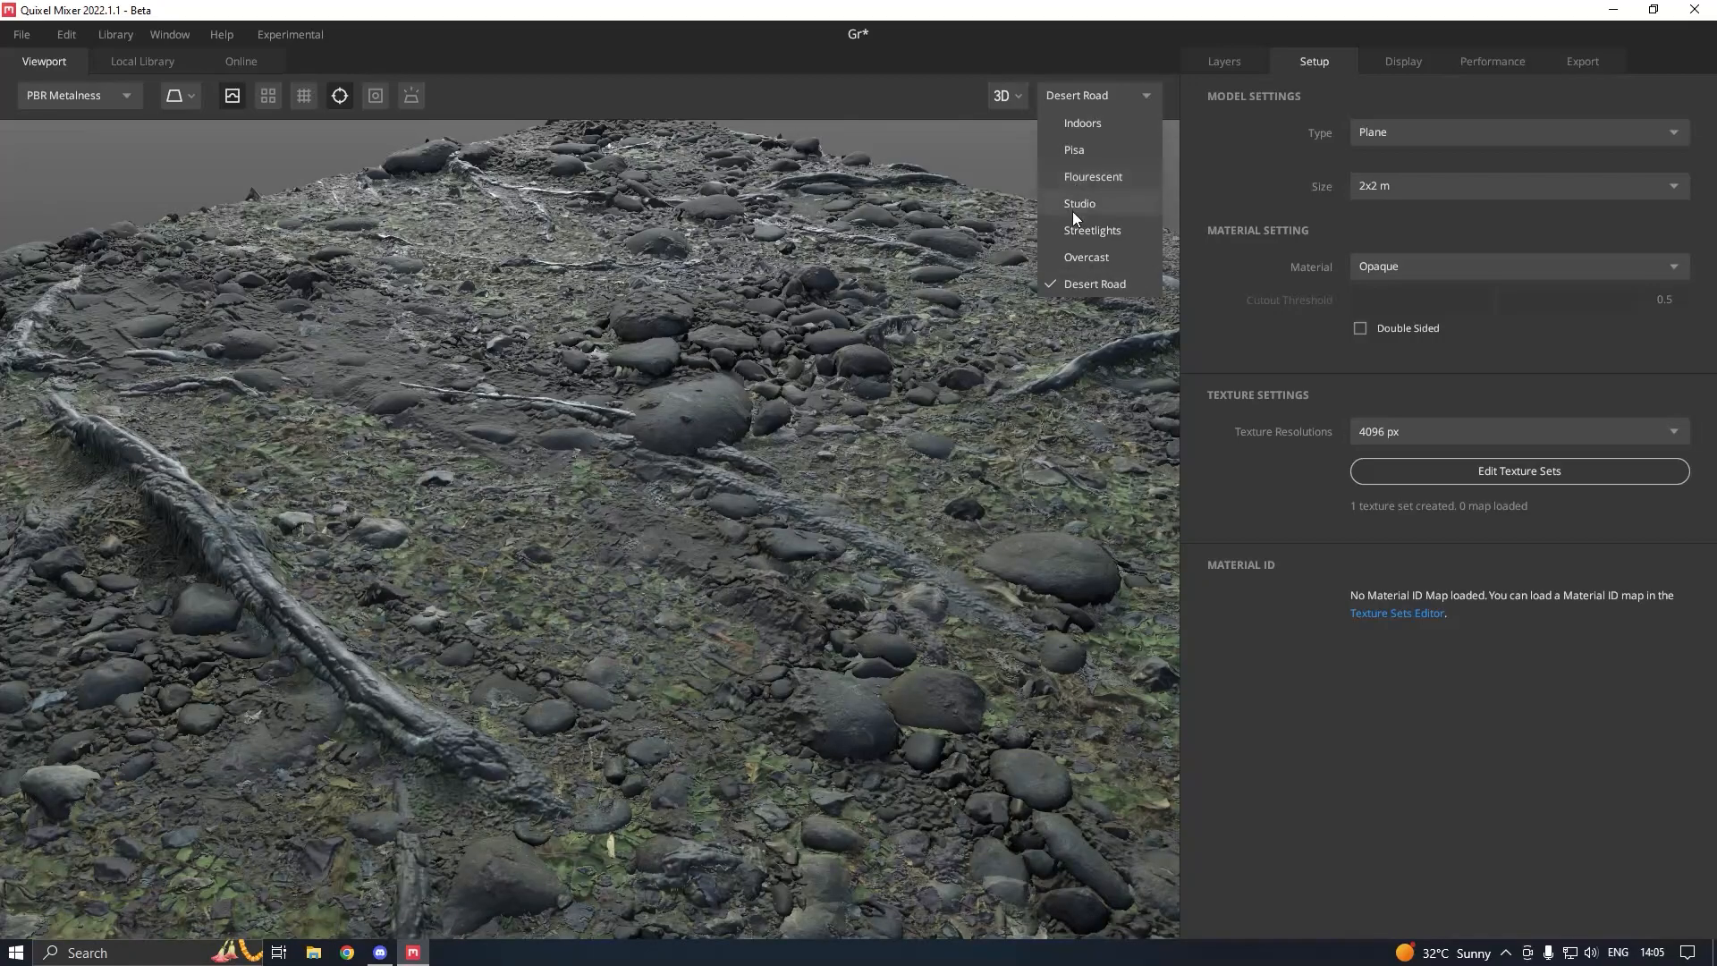
{"action": "left_click", "coordinate": [1087, 145]}
{"action": "left_click_drag", "start_coordinate": [552, 315], "coordinate": [1010, 330]}
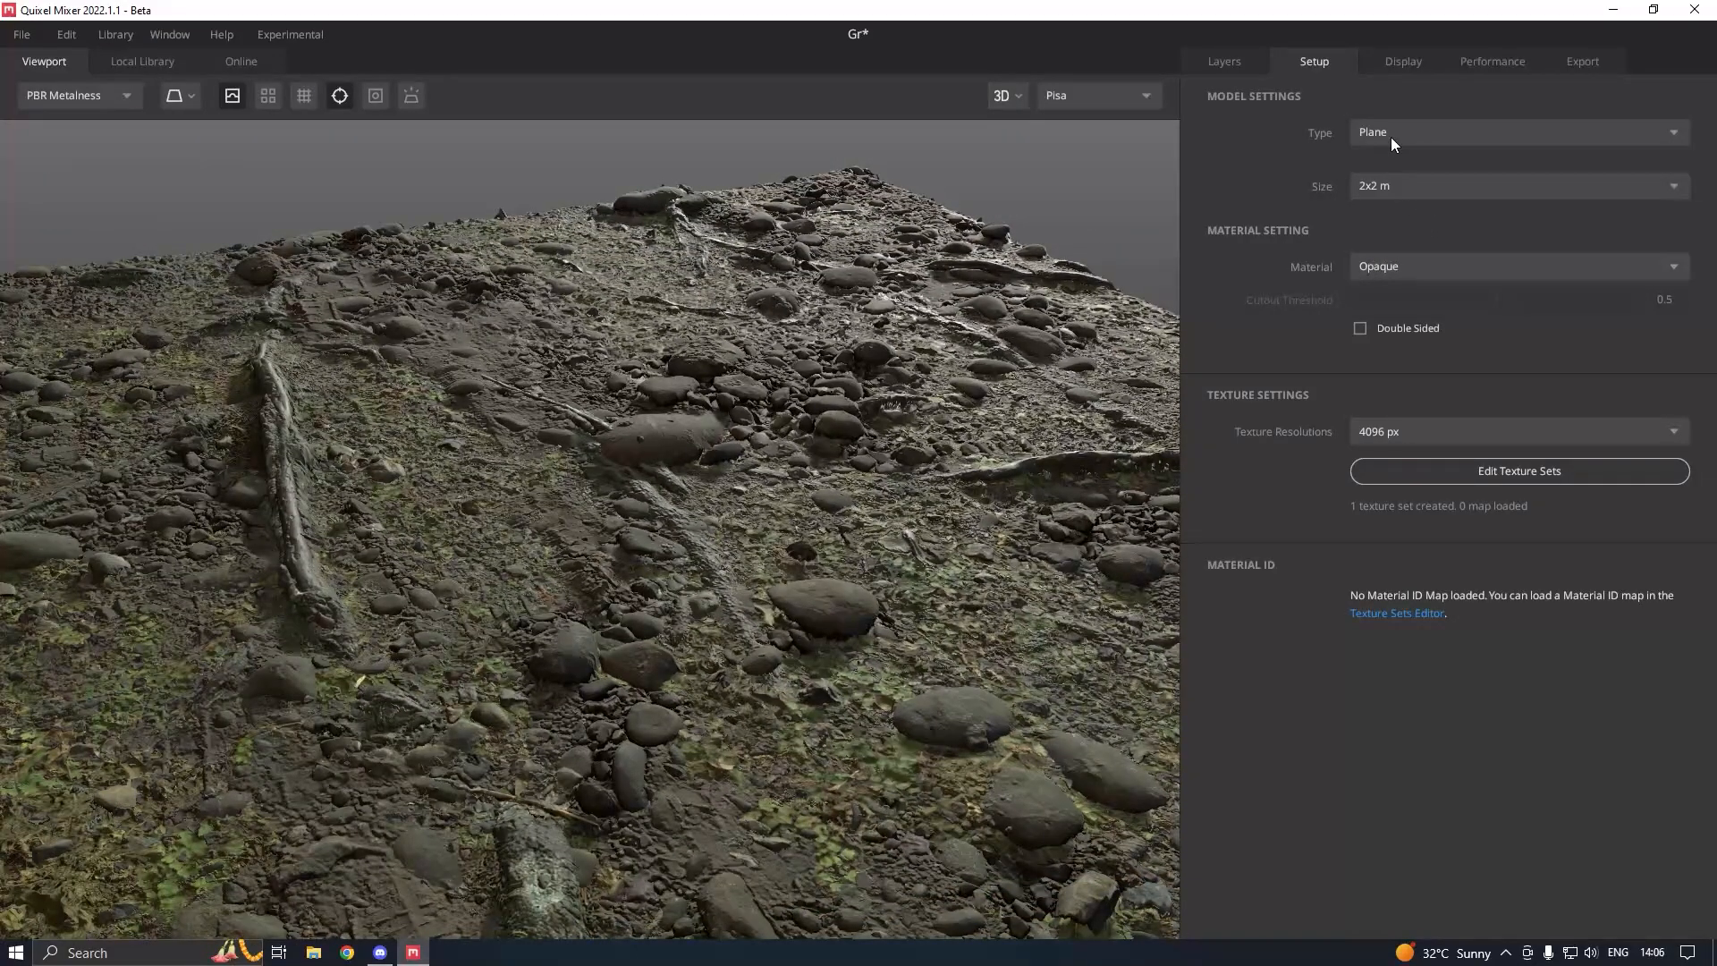
- Look through the display, performance and export settings, including the viewport resolution, frame rate and blur options
{"action": "left_click", "coordinate": [1392, 67]}
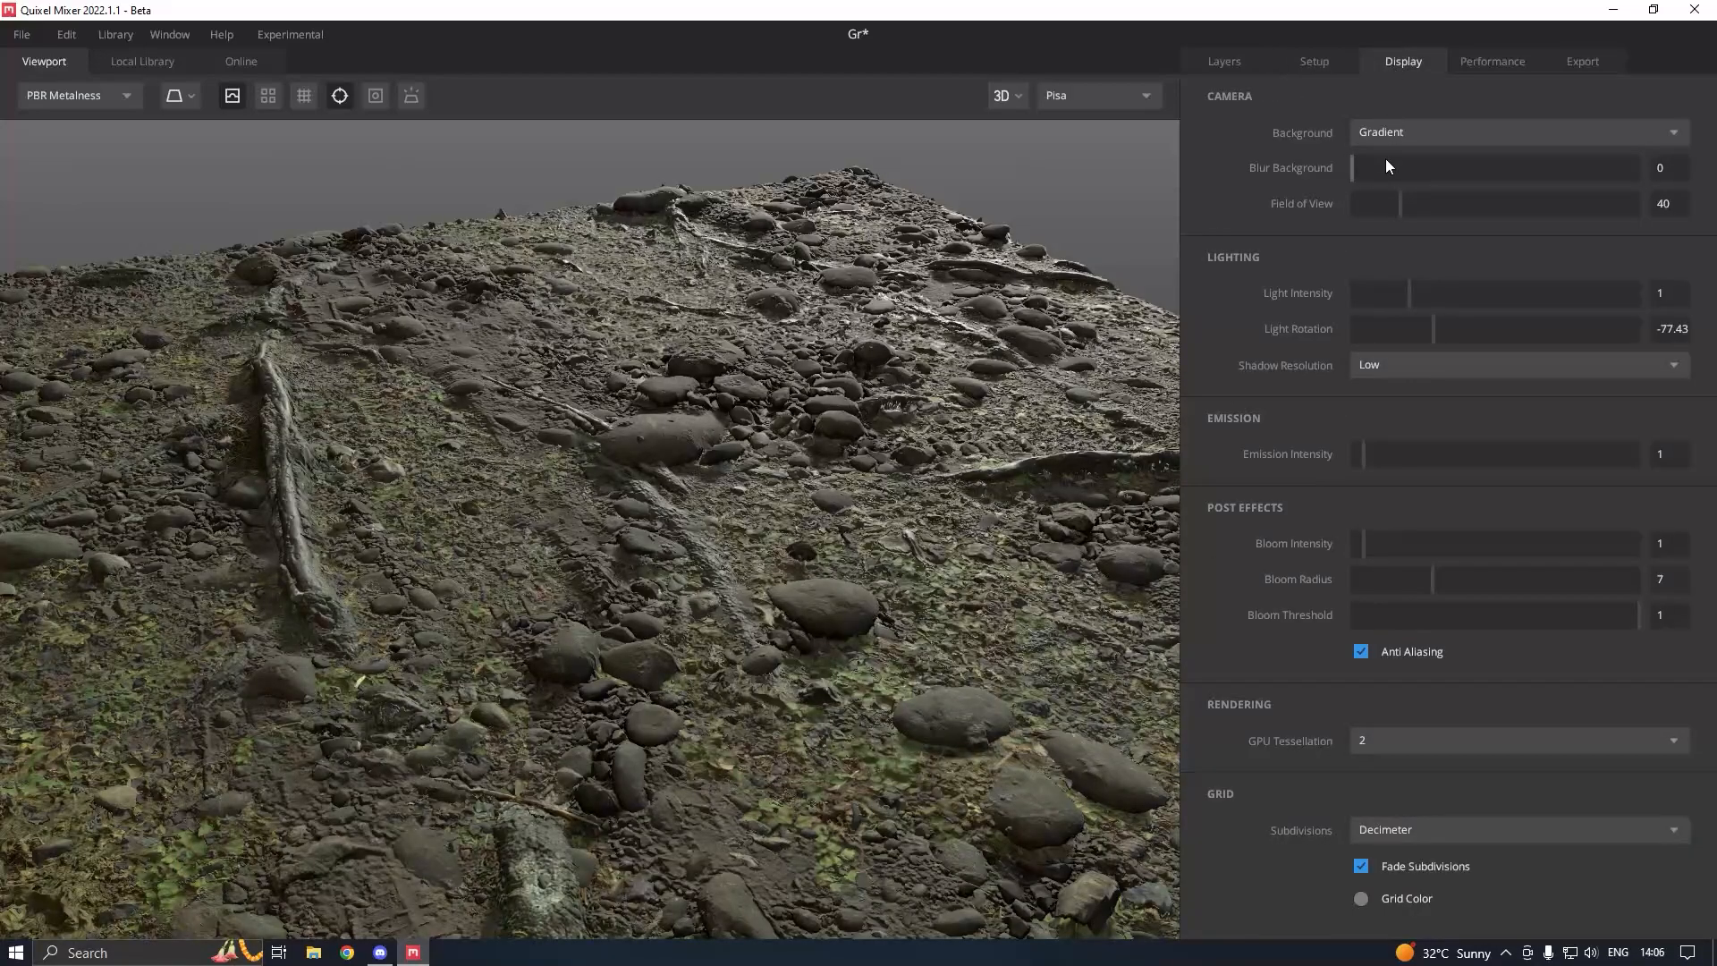
{"action": "left_click", "coordinate": [1463, 70]}
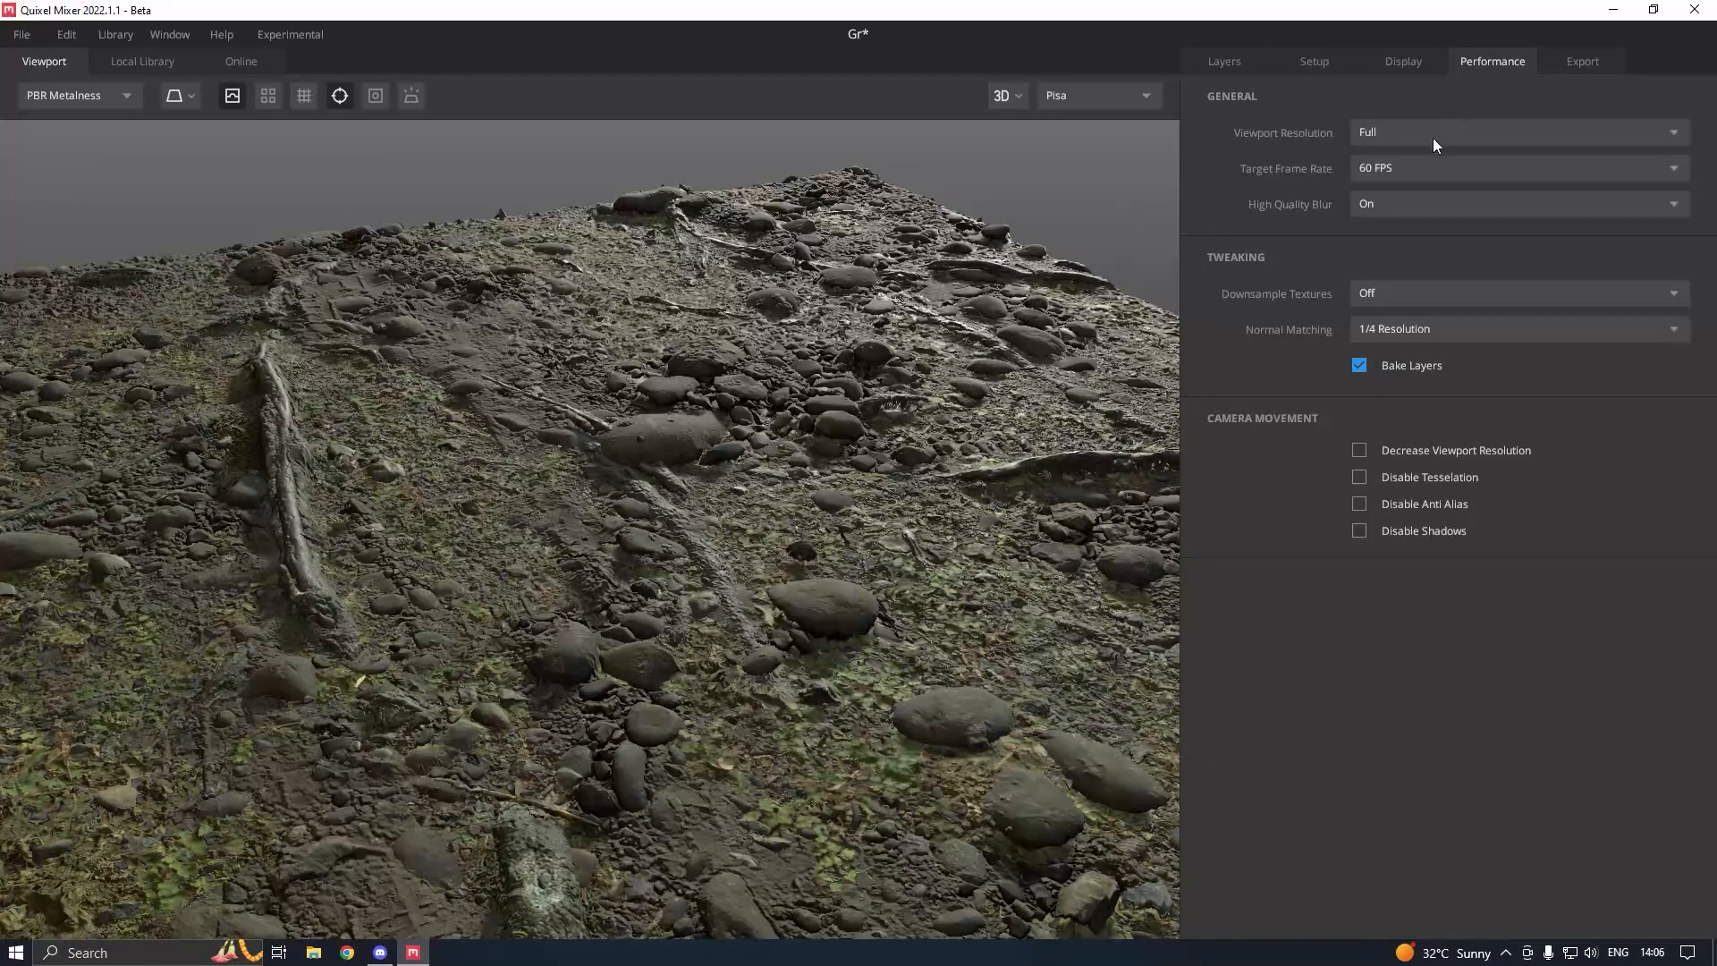
{"action": "left_click", "coordinate": [1399, 134]}
{"action": "left_click", "coordinate": [1393, 152]}
{"action": "left_click", "coordinate": [1392, 166]}
{"action": "left_click", "coordinate": [1384, 203]}
{"action": "left_click", "coordinate": [1384, 209]}
{"action": "left_click", "coordinate": [1384, 210]}
{"action": "left_click", "coordinate": [1573, 61]}
- Add a liquid layer on top of the layer stack and set its surface threshold to 1.197
{"action": "left_click", "coordinate": [1238, 63]}
{"action": "left_click_drag", "start_coordinate": [655, 364], "coordinate": [1103, 280]}
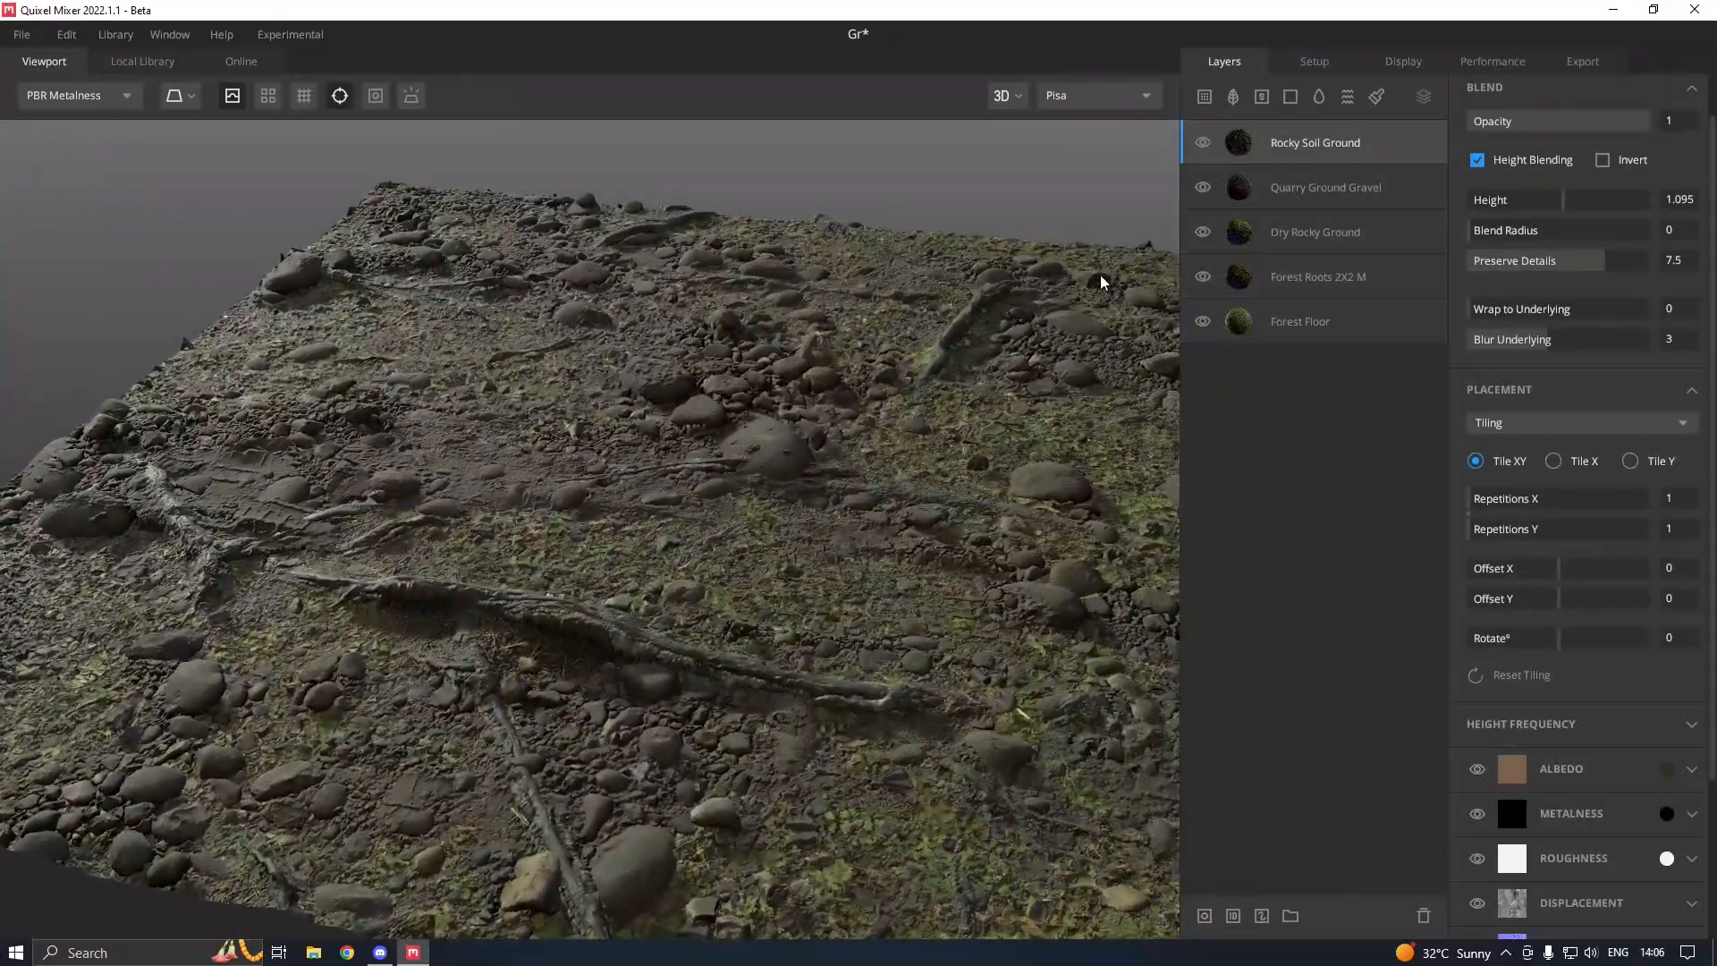
{"action": "left_click", "coordinate": [1318, 97]}
{"action": "left_click_drag", "start_coordinate": [928, 427], "coordinate": [798, 470]}
{"action": "left_click_drag", "start_coordinate": [1520, 377], "coordinate": [1545, 376]}
{"action": "left_click_drag", "start_coordinate": [796, 447], "coordinate": [1075, 406]}
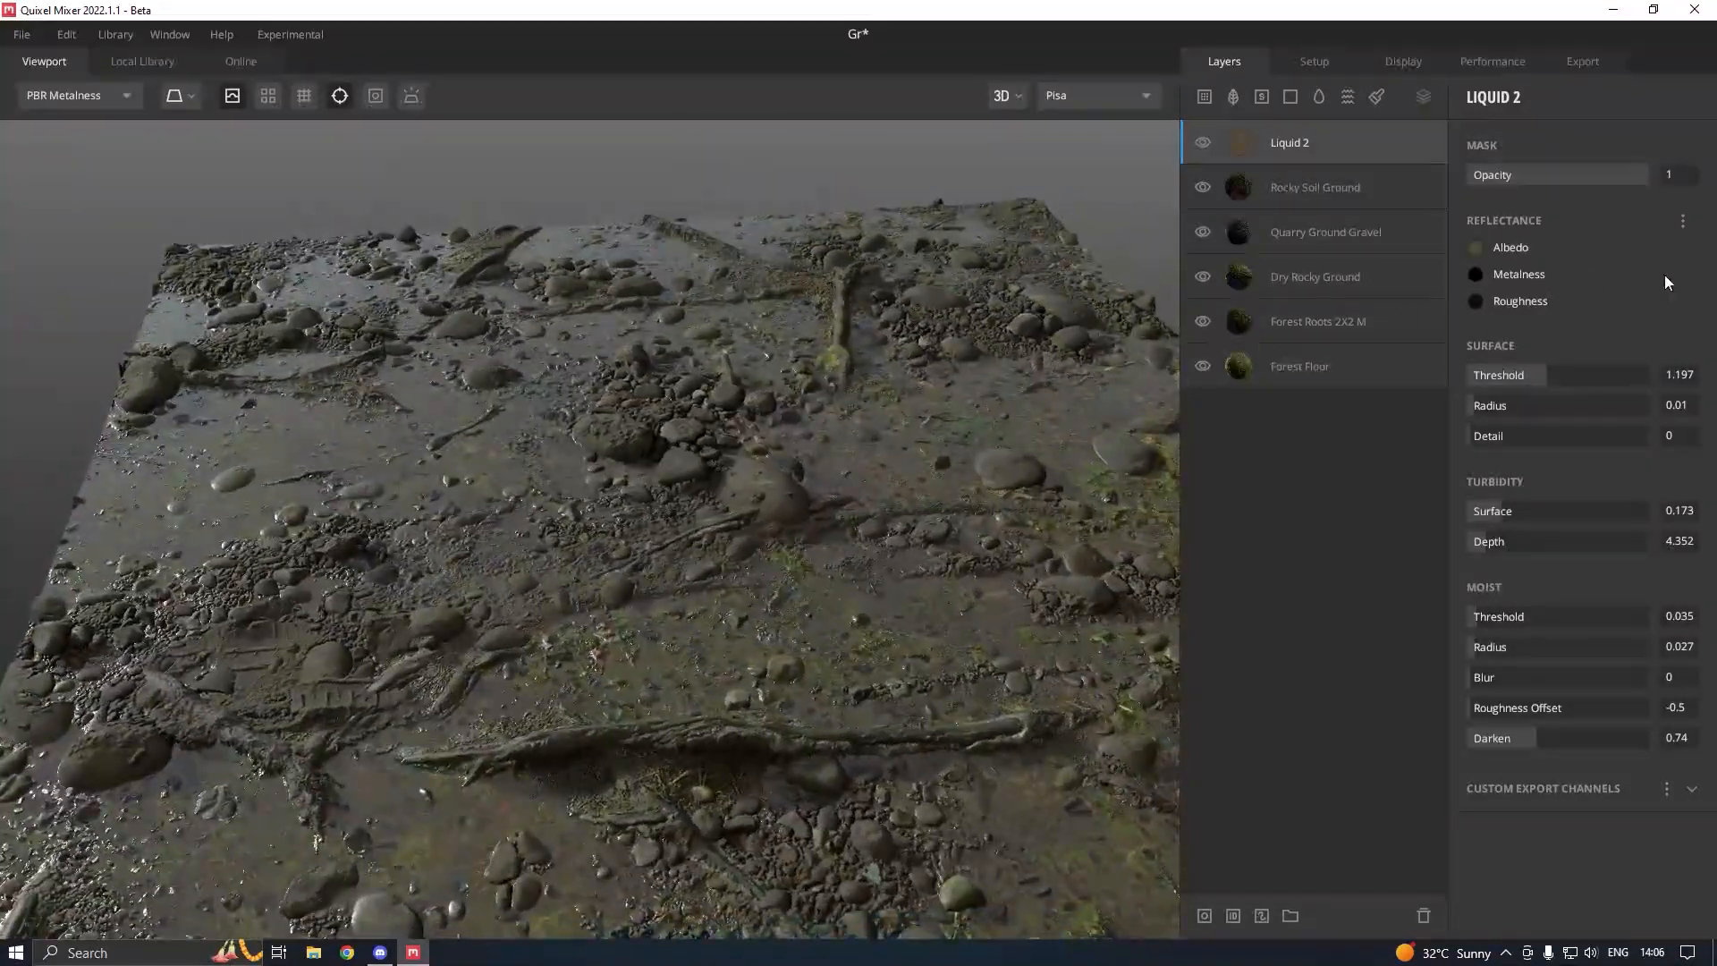
- Set the liquid layer's albedo color to dark grey 272626 and inspect the puddles up close
{"action": "left_click", "coordinate": [1475, 247]}
{"action": "left_click", "coordinate": [613, 577]}
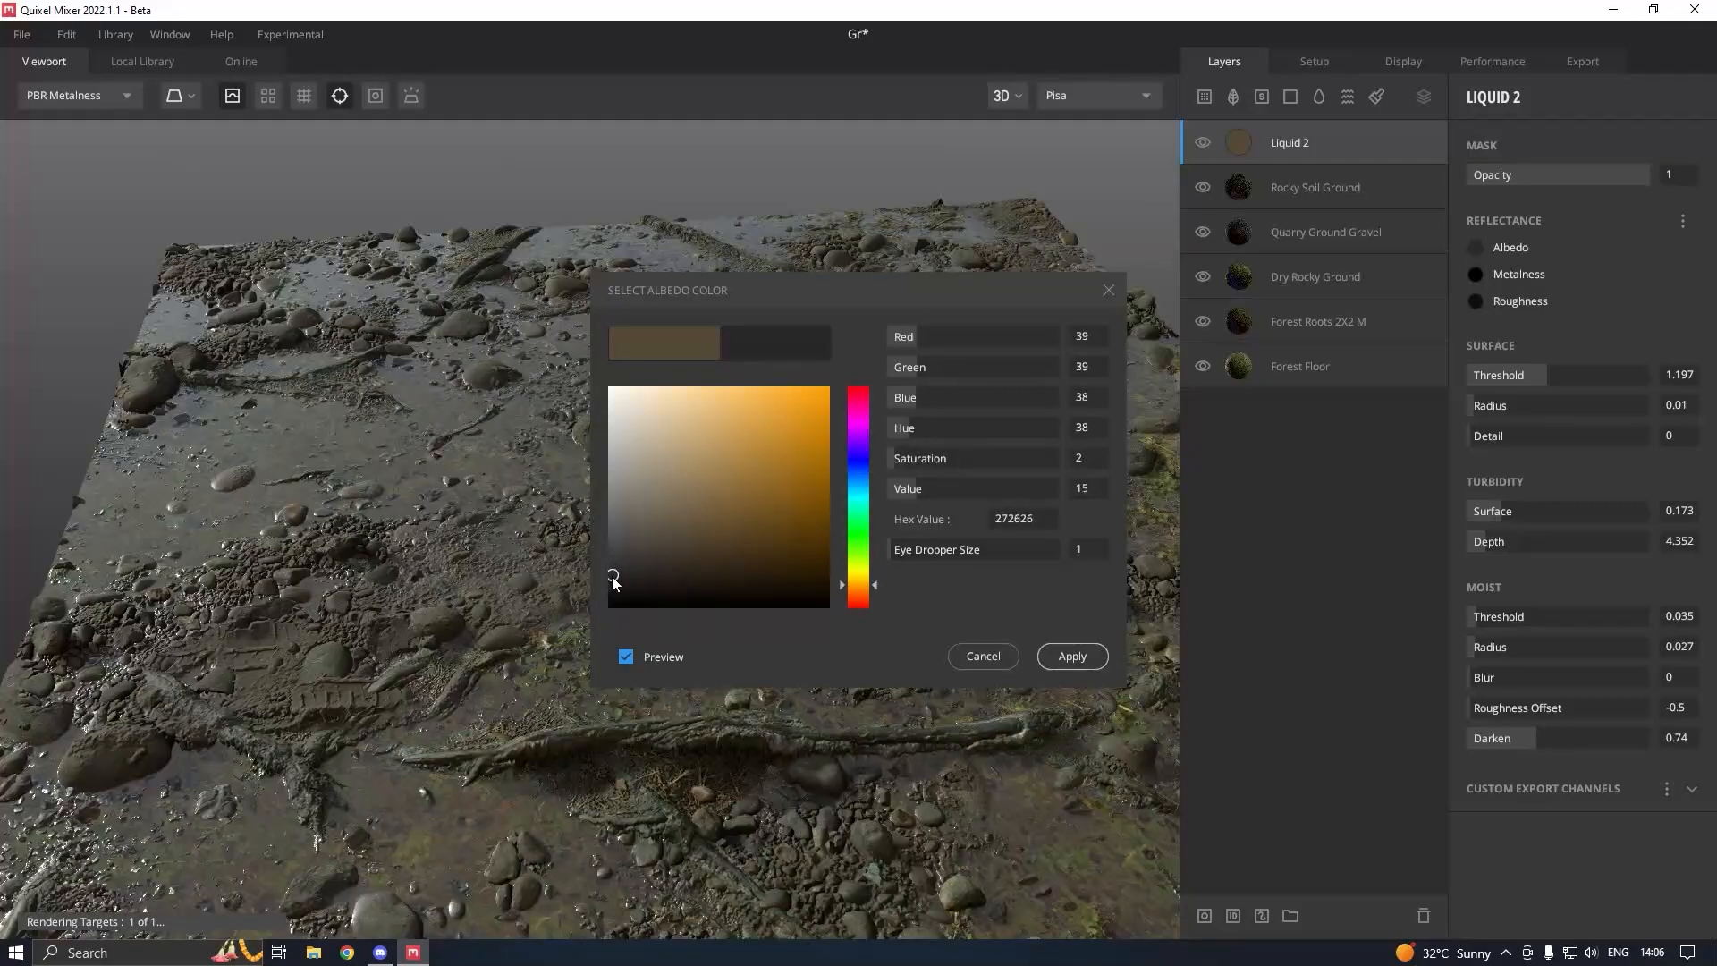
{"action": "left_click", "coordinate": [1072, 656]}
{"action": "left_click_drag", "start_coordinate": [850, 590], "coordinate": [1259, 349]}
{"action": "left_click_drag", "start_coordinate": [847, 469], "coordinate": [678, 438]}
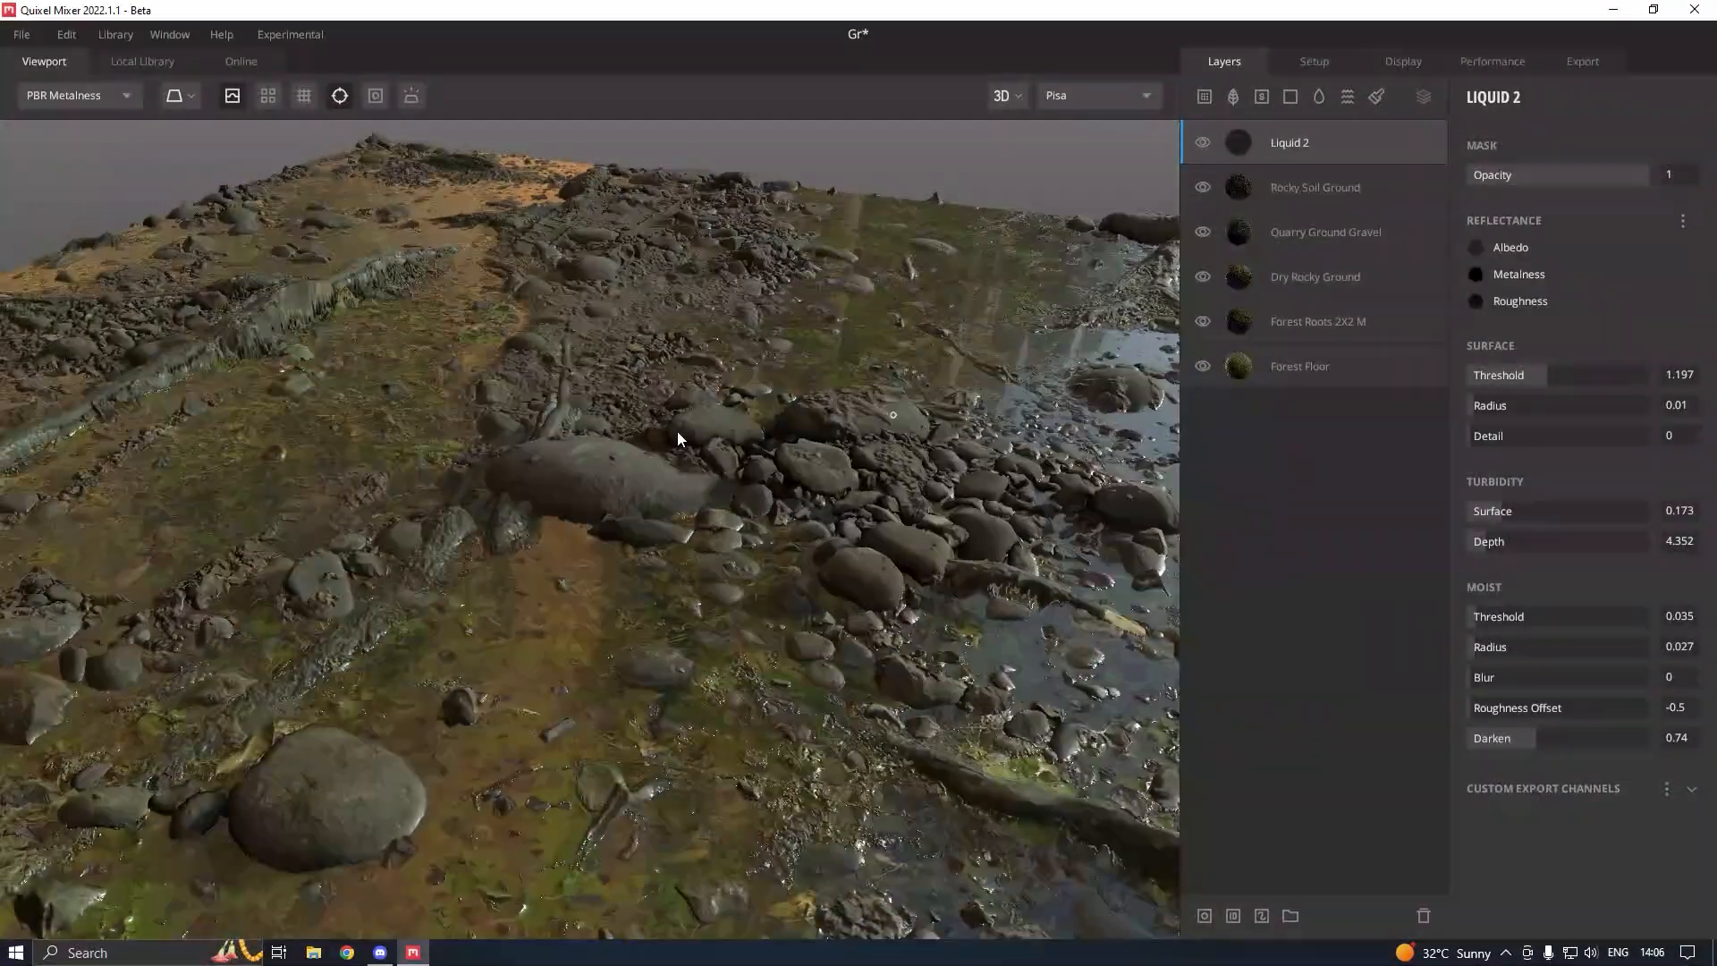
- Switch the lighting environment to Flourescent and inspect the wet ground from close up and from a distance
{"action": "left_click", "coordinate": [1139, 105]}
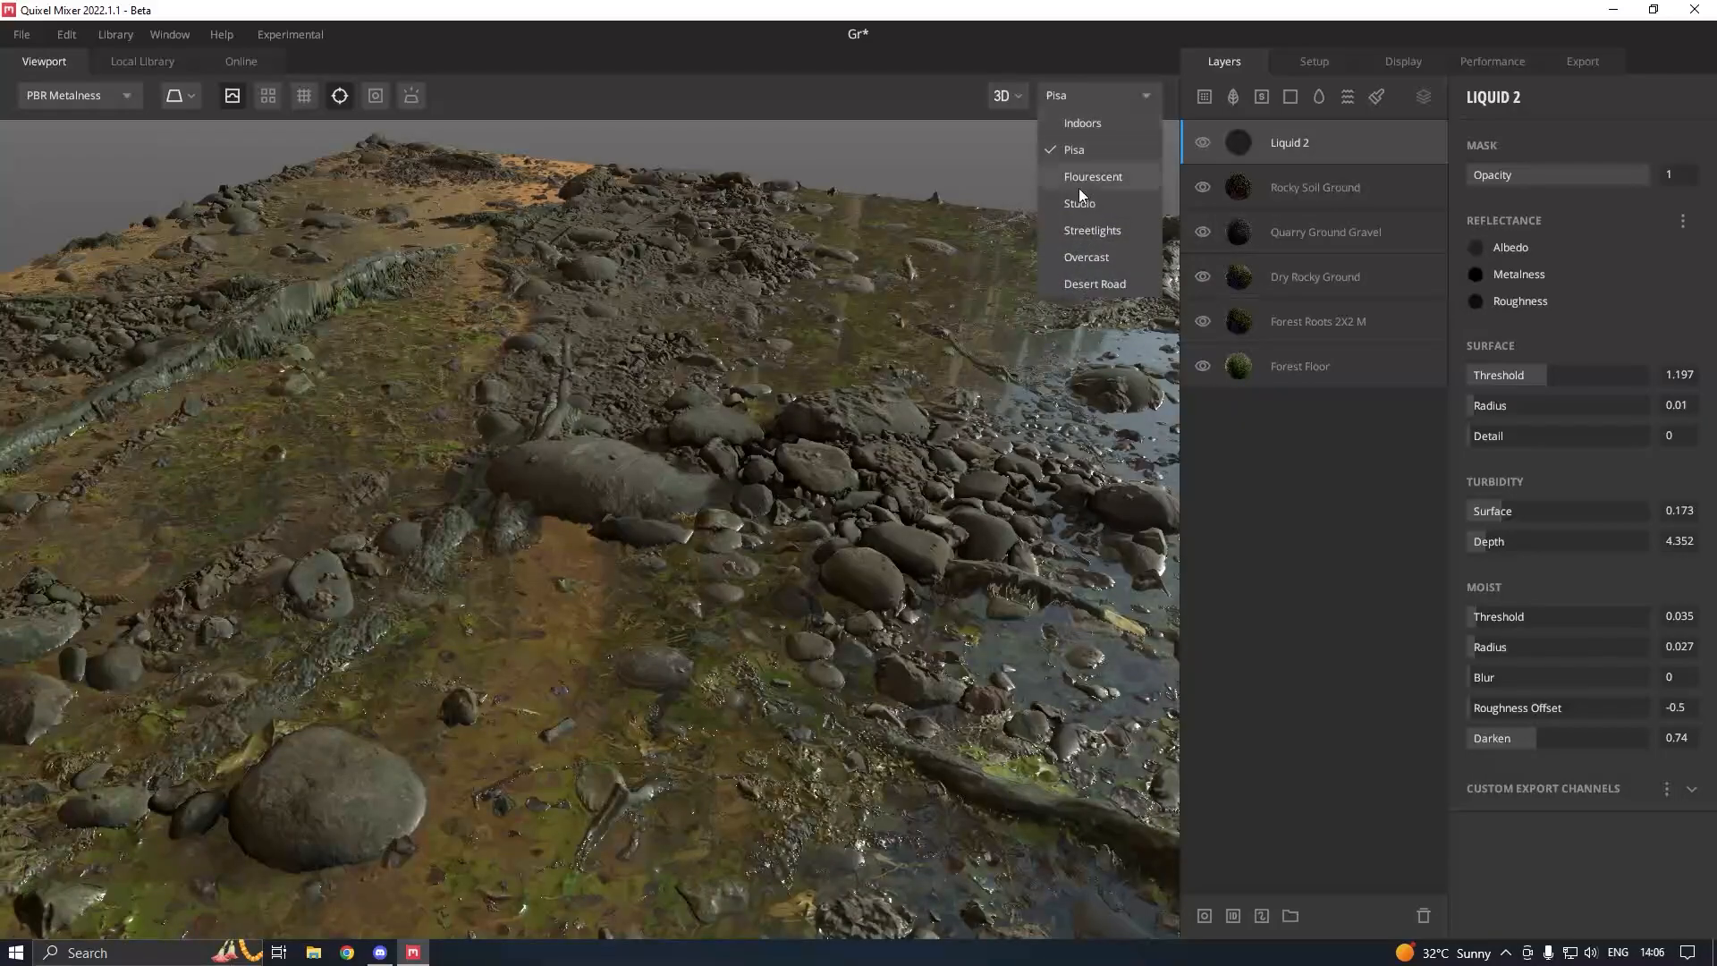
{"action": "left_click", "coordinate": [1078, 186]}
{"action": "mouse_move", "coordinate": [844, 308]}
{"action": "left_mouse_down"}
{"action": "mouse_move", "coordinate": [1051, 432]}
{"action": "mouse_move", "coordinate": [776, 456]}
{"action": "mouse_move", "coordinate": [1049, 529]}
{"action": "mouse_move", "coordinate": [978, 459]}
{"action": "mouse_move", "coordinate": [771, 512]}
{"action": "mouse_move", "coordinate": [894, 530]}
{"action": "left_mouse_up"}
{"action": "scroll", "coordinate": [771, 511], "scroll_direction": "up", "scroll_amount": 5}
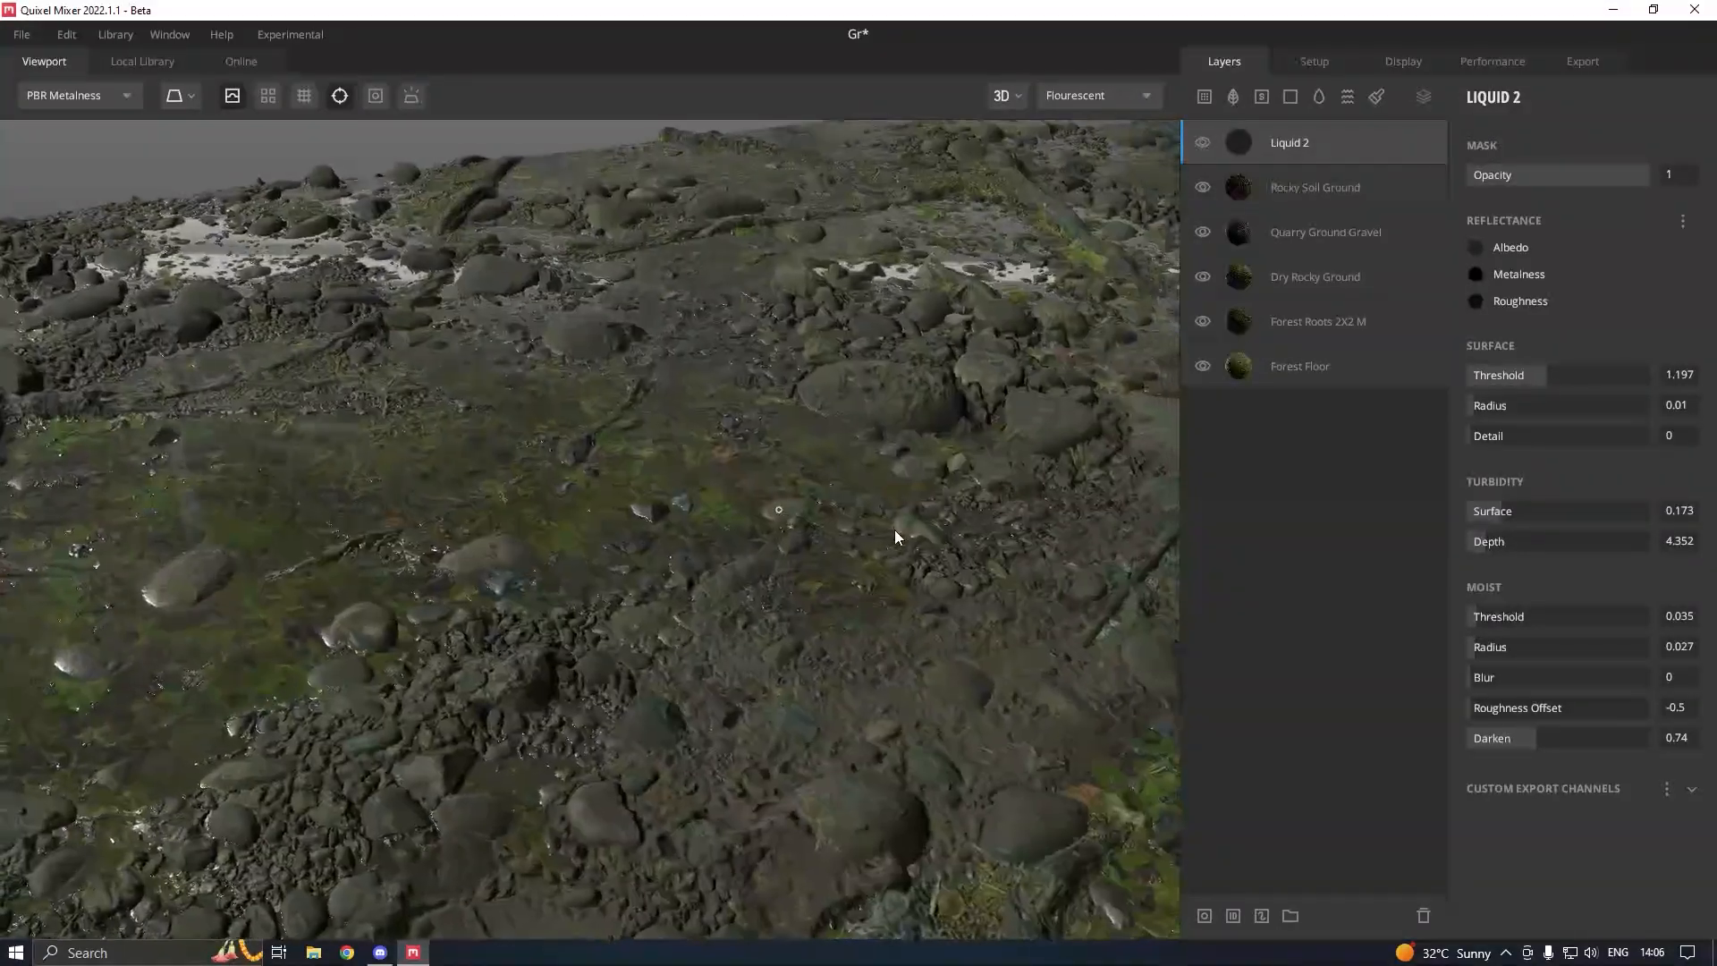
{"action": "scroll", "coordinate": [787, 304], "scroll_direction": "down", "scroll_amount": 5}
{"action": "left_click_drag", "start_coordinate": [813, 327], "coordinate": [556, 385]}
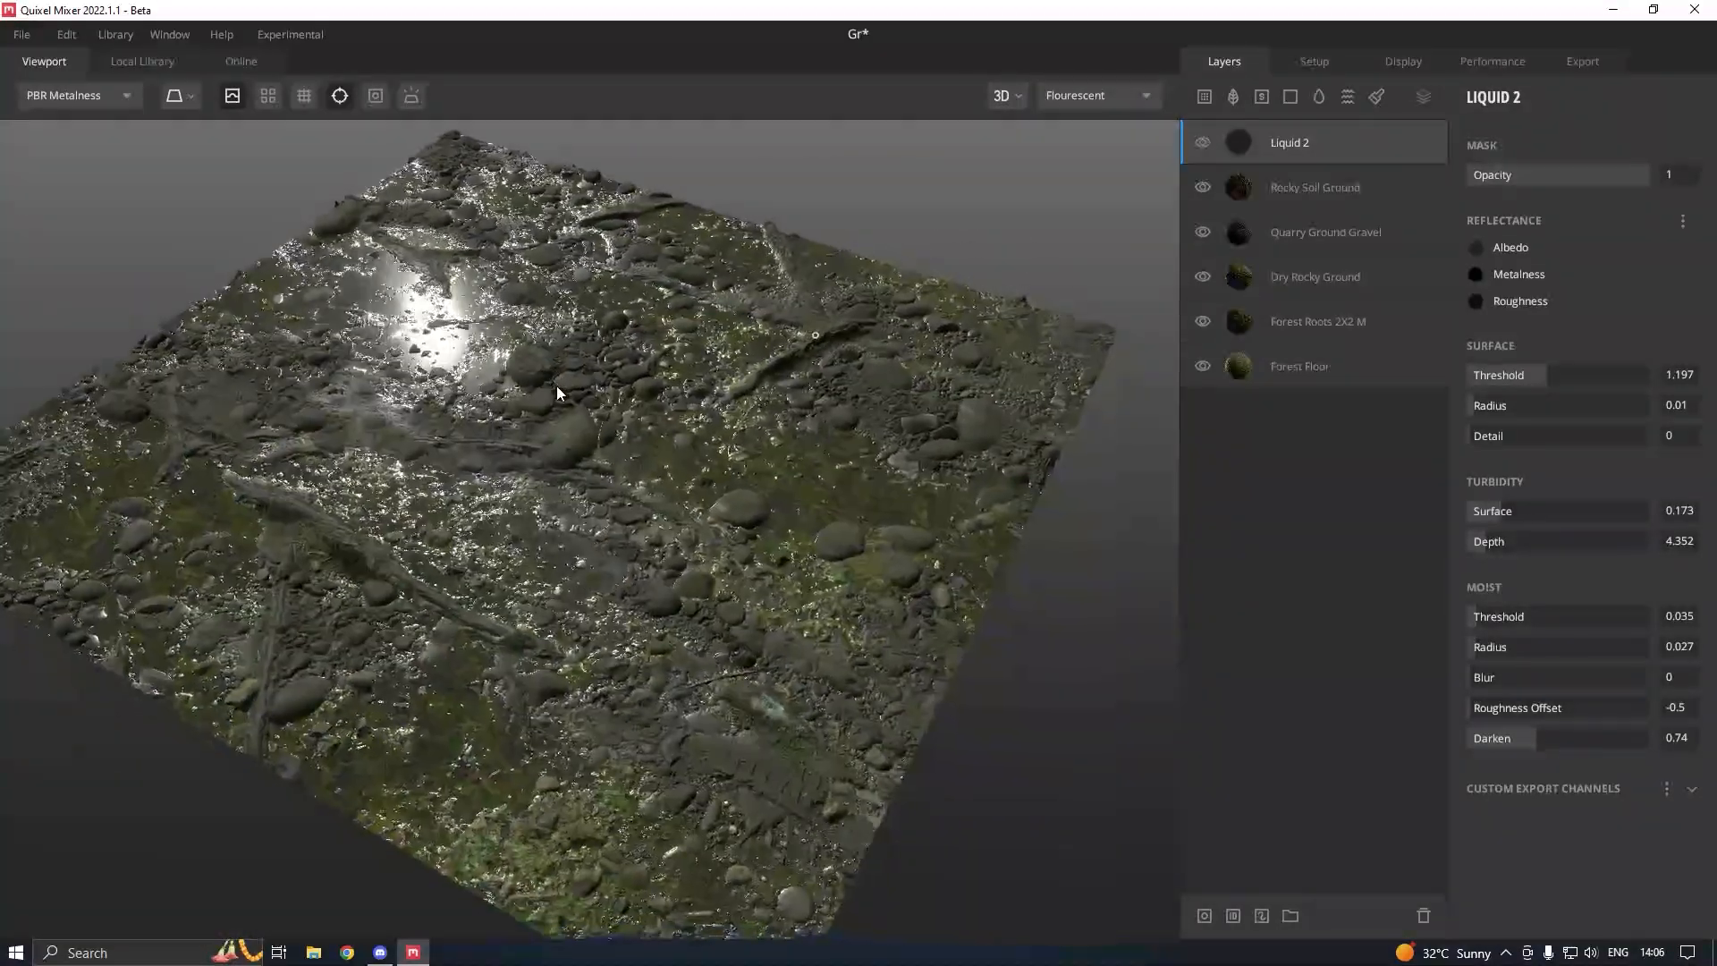
- Switch the lighting environment to Streetlights and inspect the wet ground up close
{"action": "left_click", "coordinate": [1107, 96]}
{"action": "left_click", "coordinate": [1098, 230]}
{"action": "left_click_drag", "start_coordinate": [839, 286], "coordinate": [847, 224]}
{"action": "scroll", "coordinate": [847, 224], "scroll_direction": "up", "scroll_amount": 5}
- Set the liquid layer's surface threshold to 1.049 and its surface turbidity to 0.08
{"action": "left_click_drag", "start_coordinate": [1550, 377], "coordinate": [1544, 378]}
{"action": "left_click_drag", "start_coordinate": [1529, 510], "coordinate": [1481, 518]}
{"action": "scroll", "coordinate": [760, 544], "scroll_direction": "down", "scroll_amount": 5}
{"action": "left_click_drag", "start_coordinate": [836, 455], "coordinate": [1180, 268]}
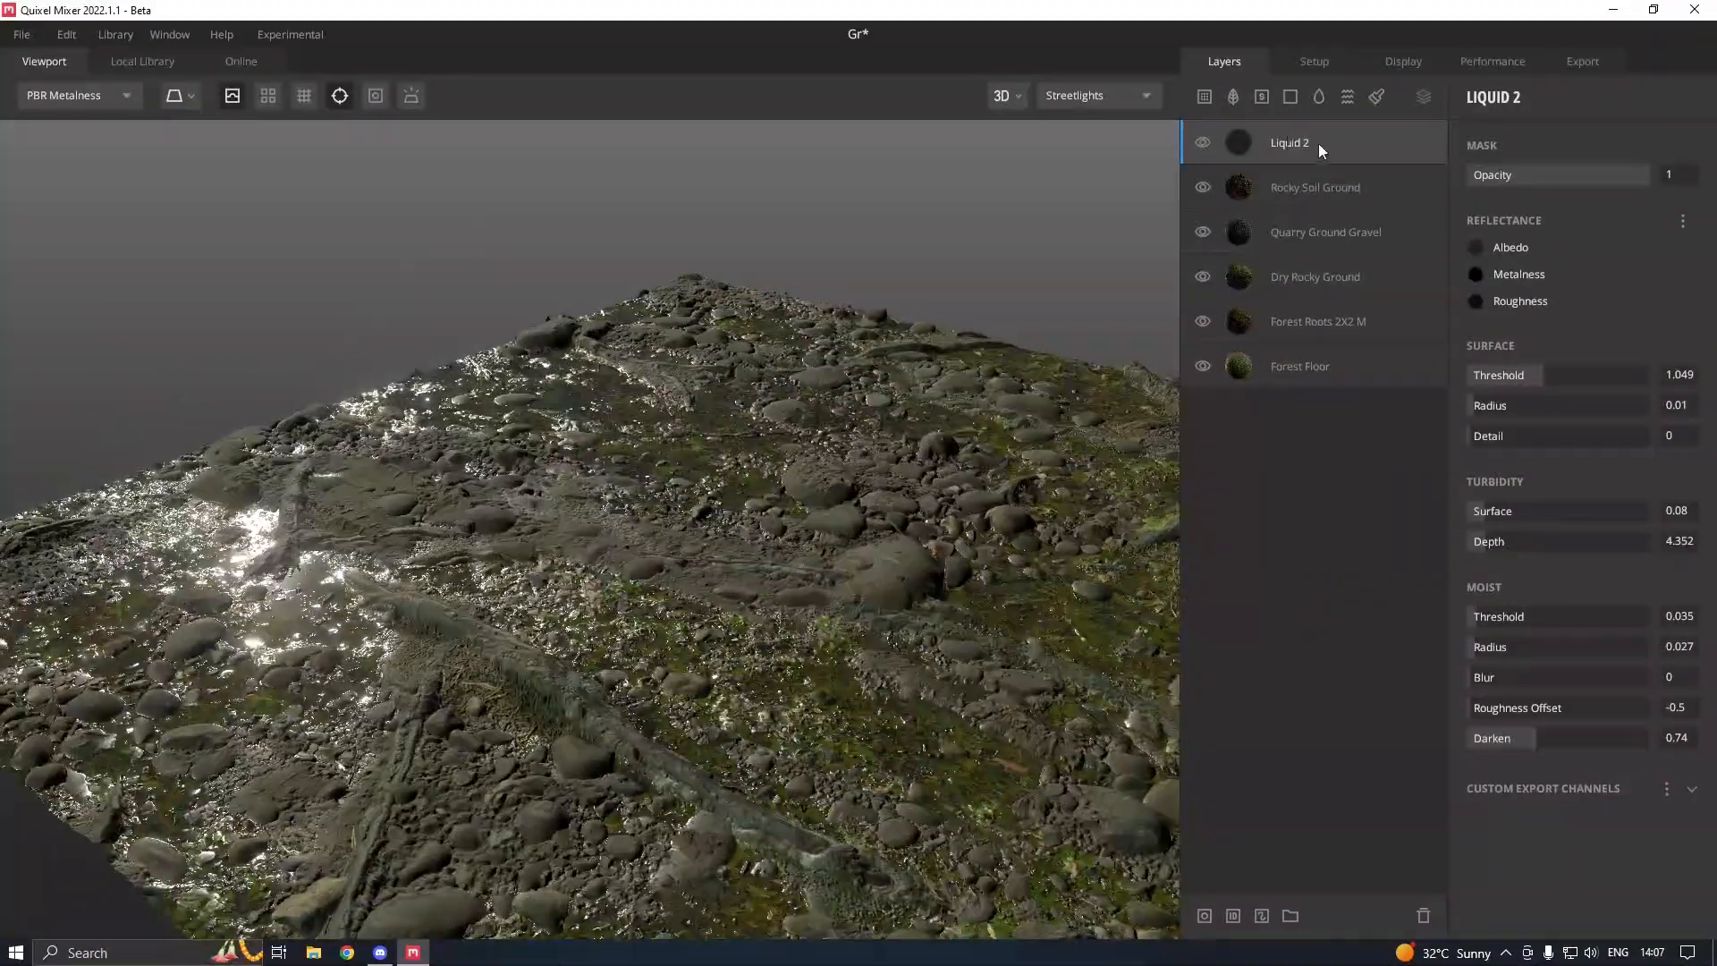
- Hide the liquid layer and preview the dry ground under Flourescent and Pisa lighting
{"action": "left_click", "coordinate": [1202, 142]}
{"action": "left_click_drag", "start_coordinate": [1127, 191], "coordinate": [775, 447]}
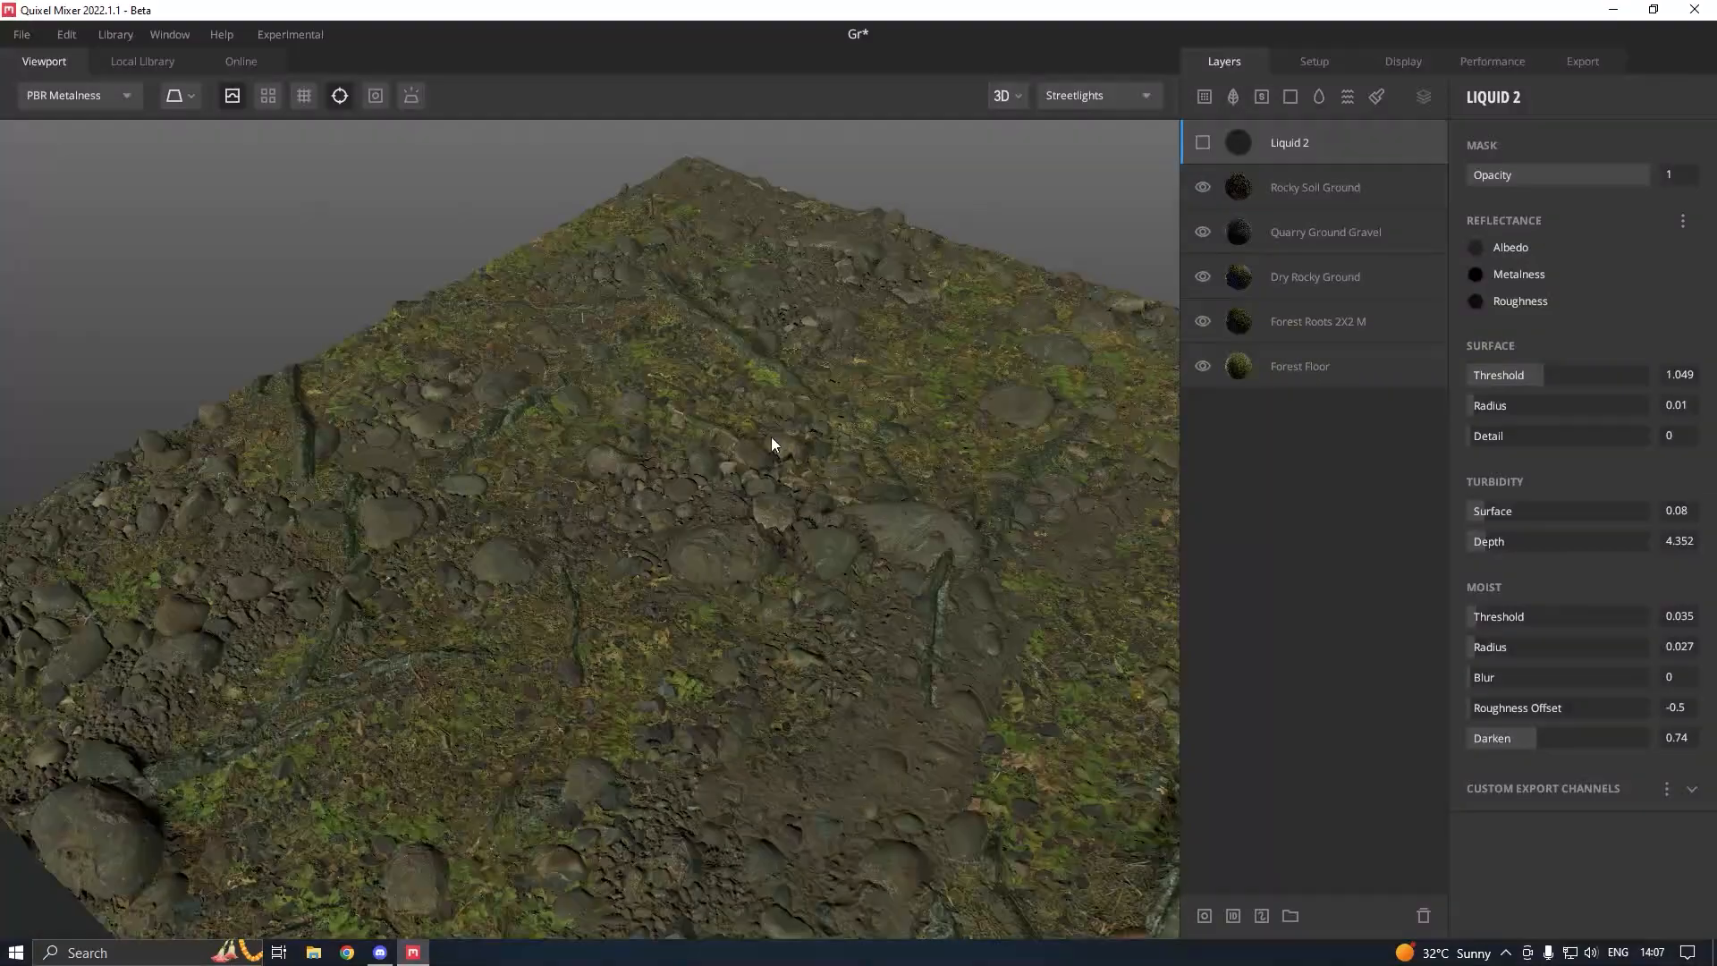
{"action": "left_click", "coordinate": [1105, 97]}
{"action": "left_click", "coordinate": [1113, 184]}
{"action": "left_click_drag", "start_coordinate": [845, 355], "coordinate": [556, 314]}
{"action": "left_click", "coordinate": [1075, 90]}
{"action": "left_click", "coordinate": [1074, 150]}
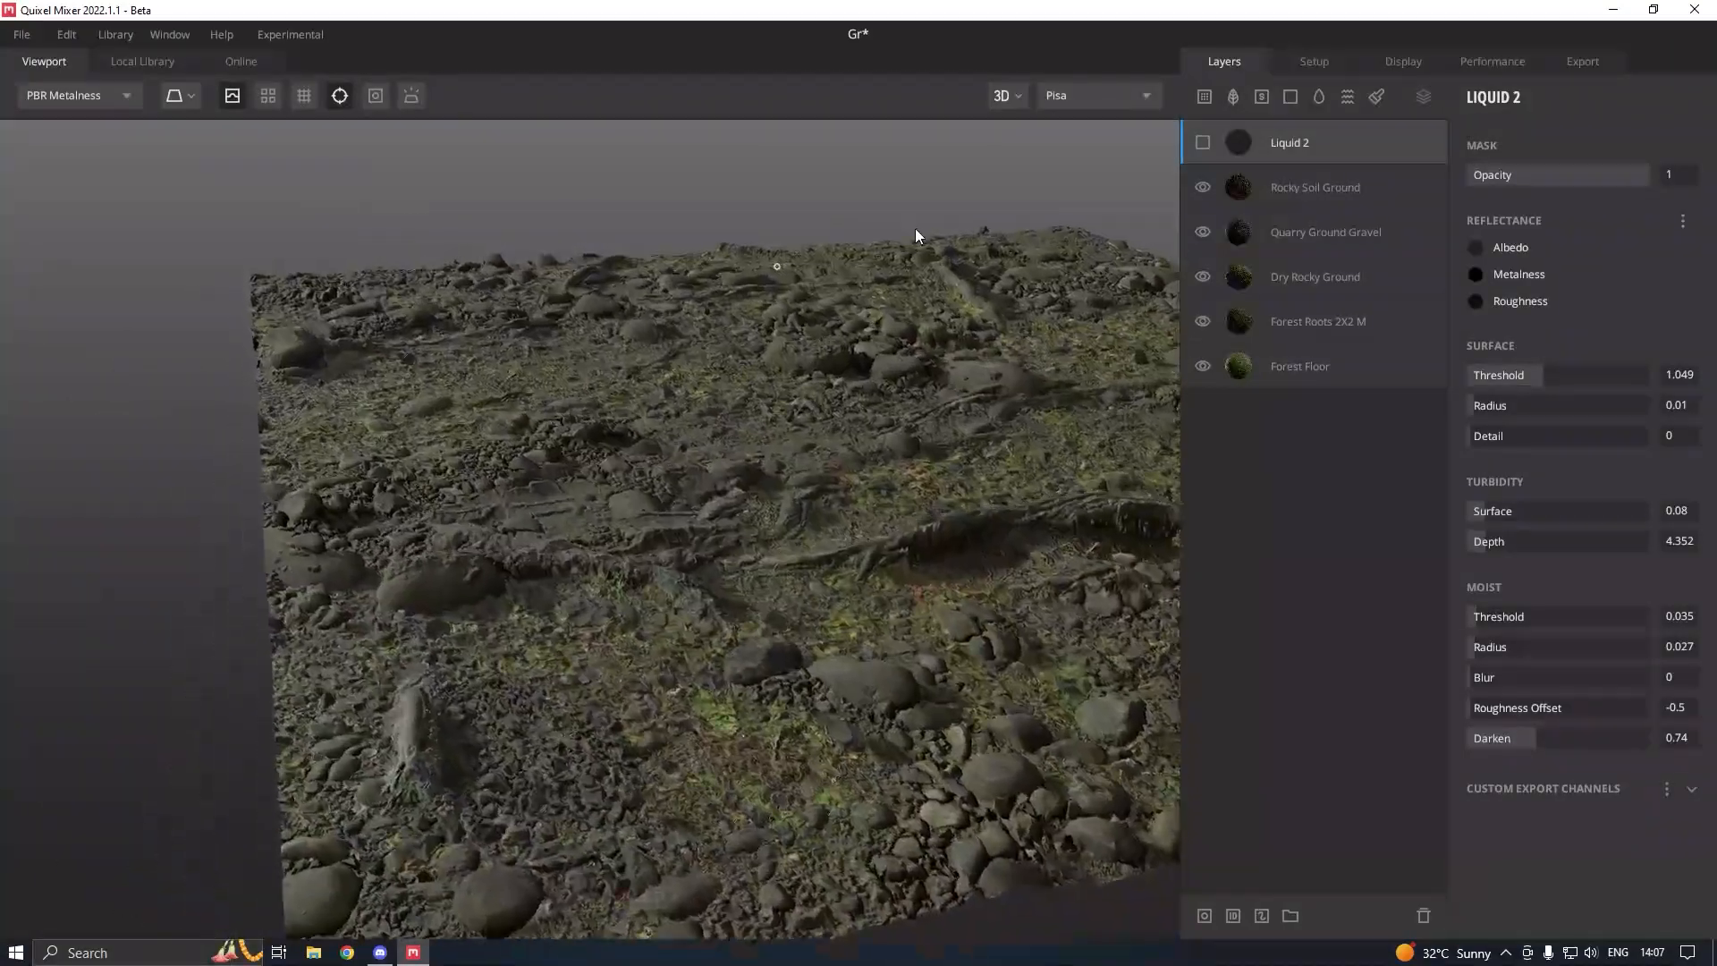